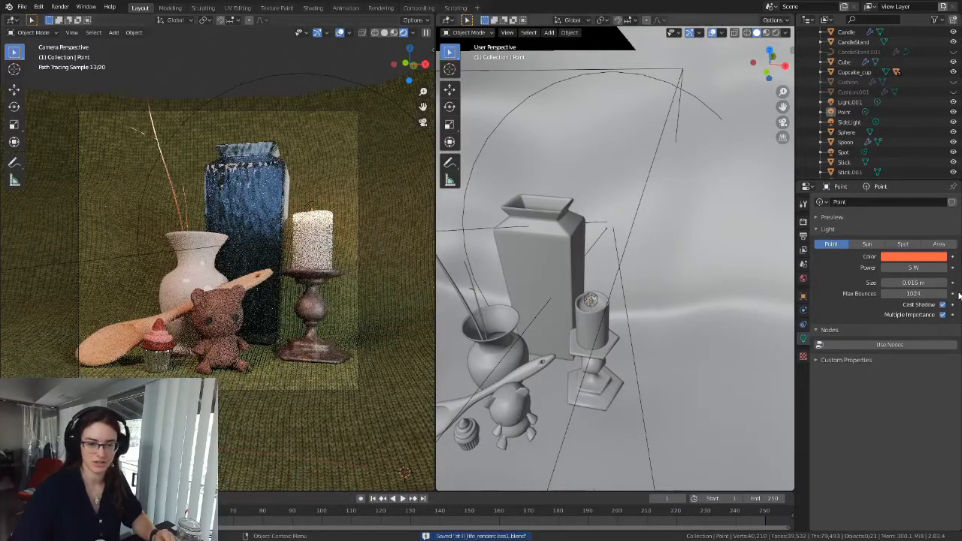
Step: Set the output resolution scale to 50% in the output properties
click(803, 222)
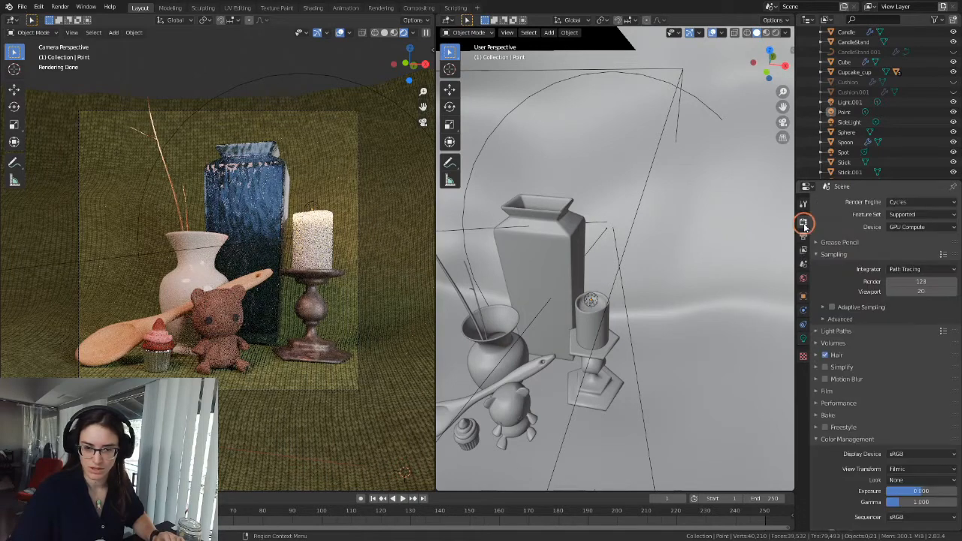
click(803, 236)
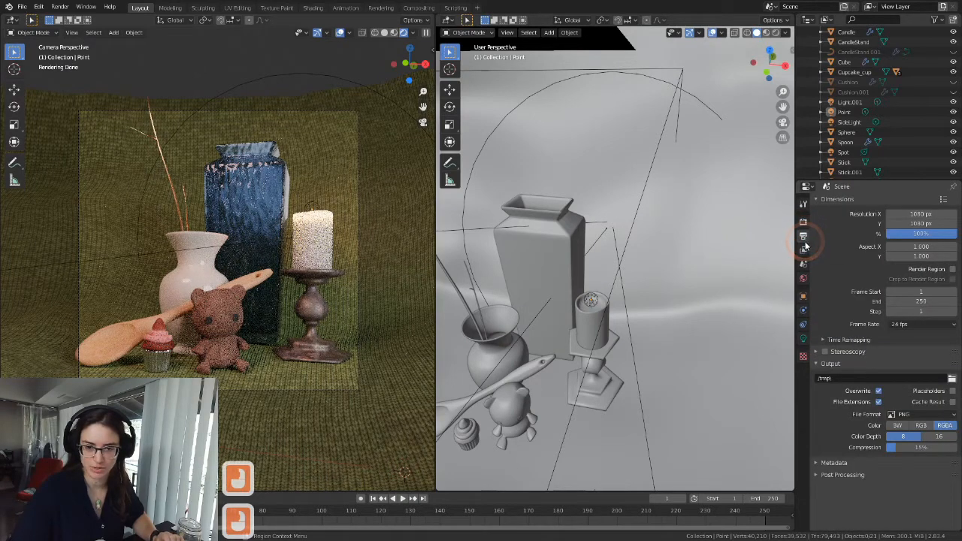
click(922, 236)
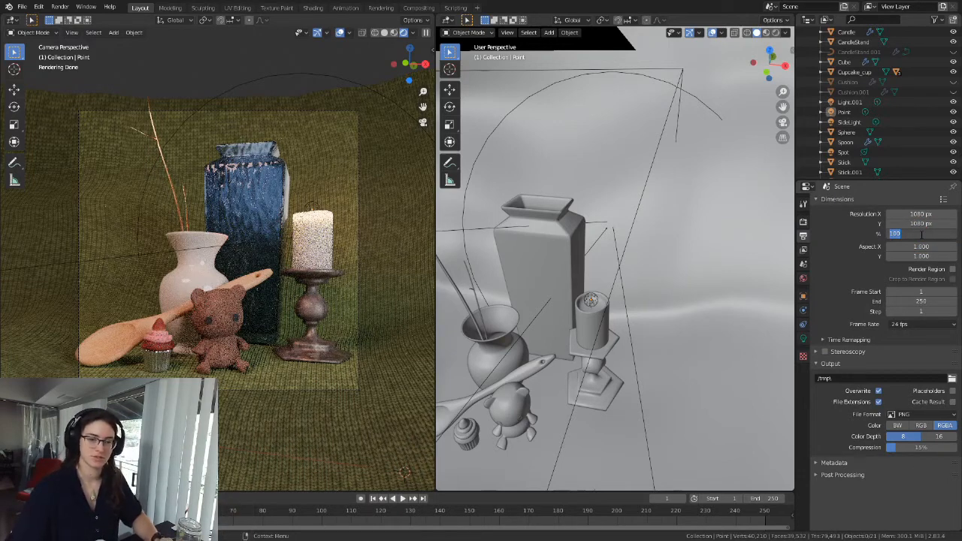
text(50)
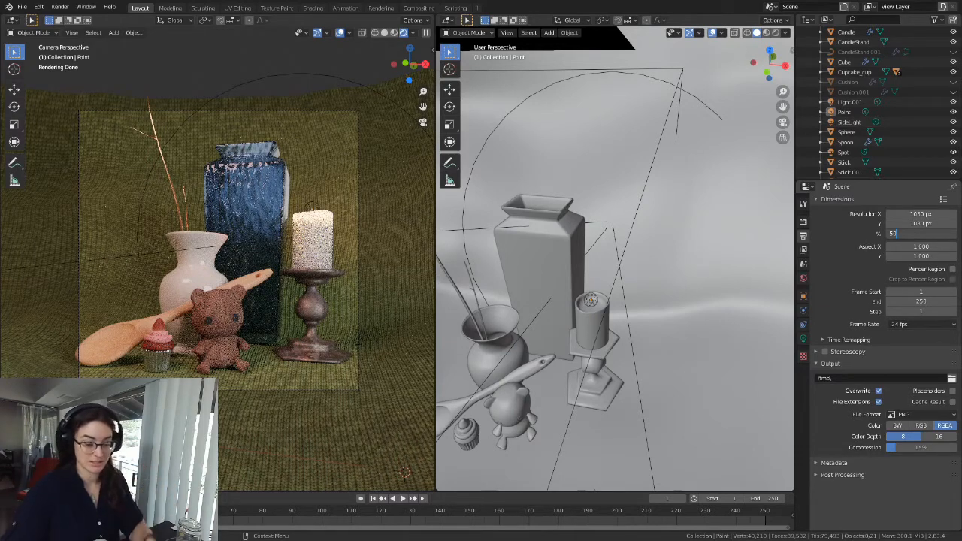
key(Return)
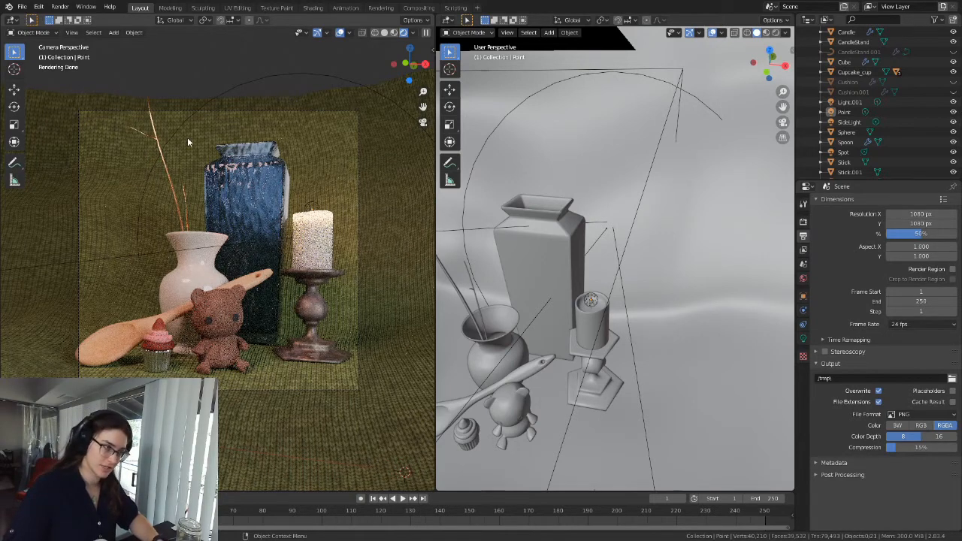
Step: Render an image from the camera and reposition the render window
click(60, 8)
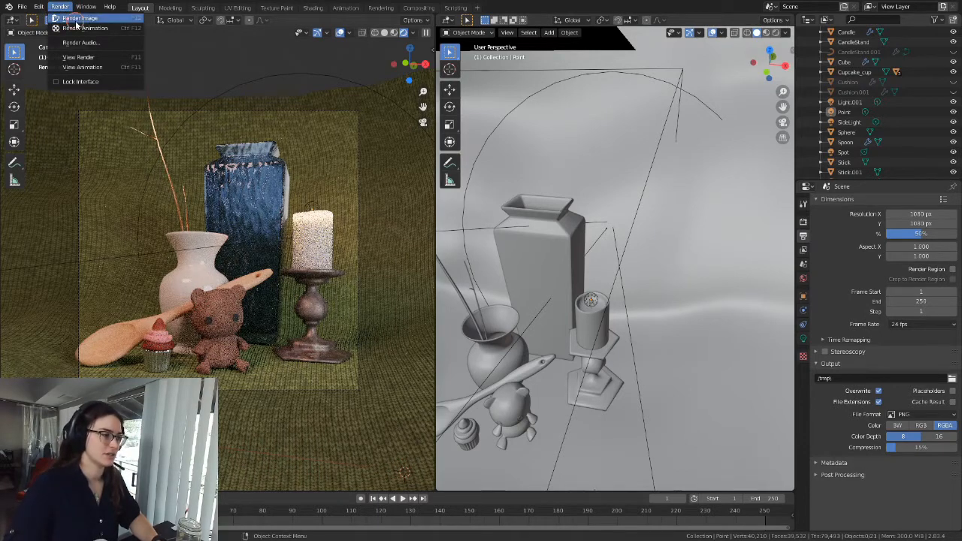
click(79, 18)
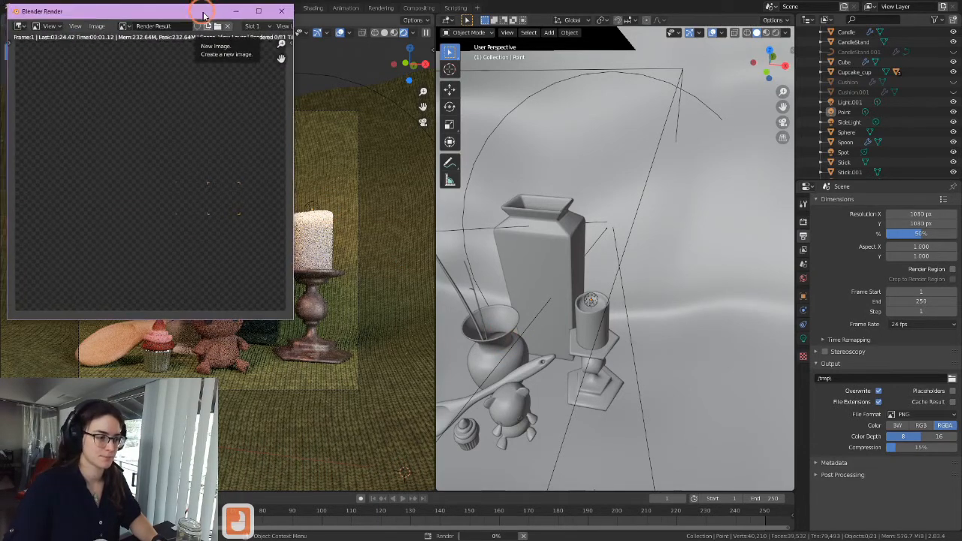
drag(199, 9, 431, 103)
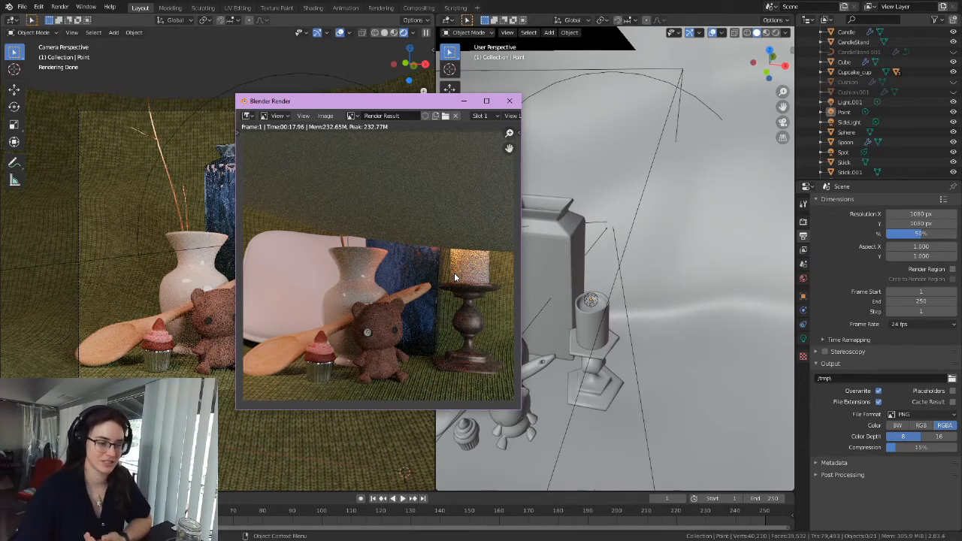
scroll(396, 235, down, 2)
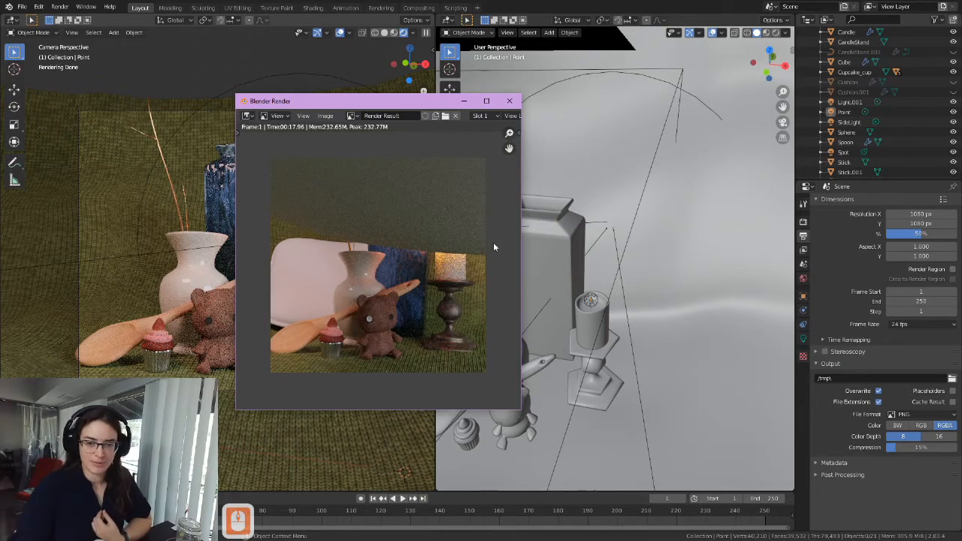
drag(381, 103, 453, 92)
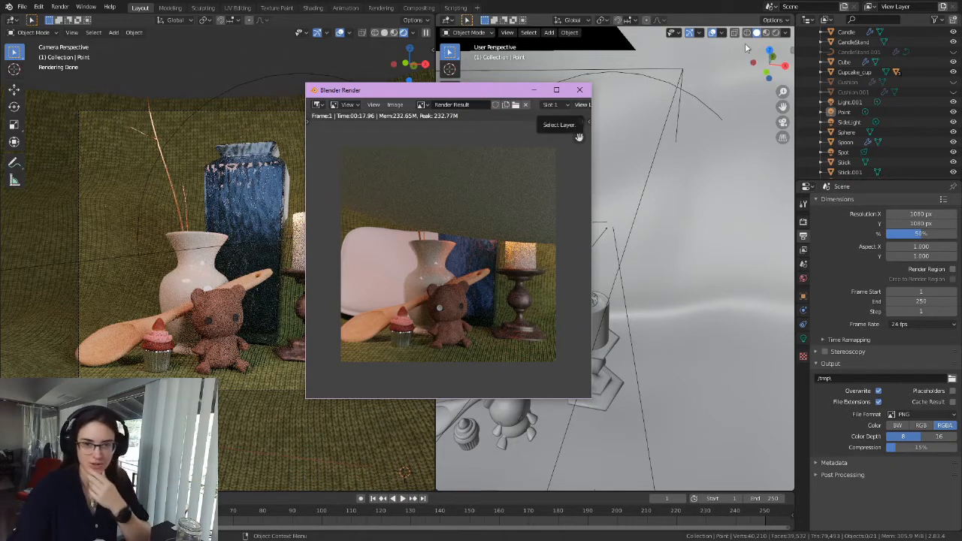
Step: Enable the disable-in-renders restriction toggle in the outliner filter options
click(734, 6)
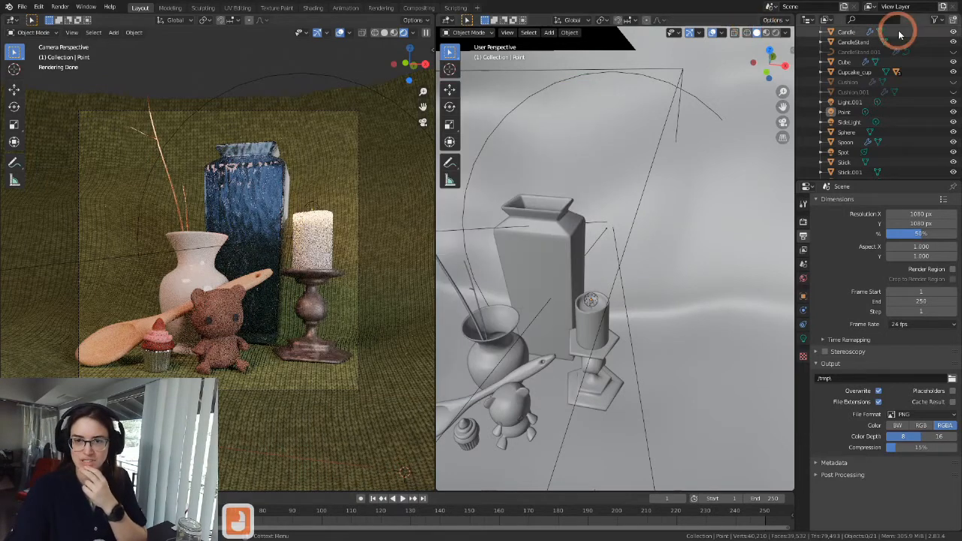
click(936, 22)
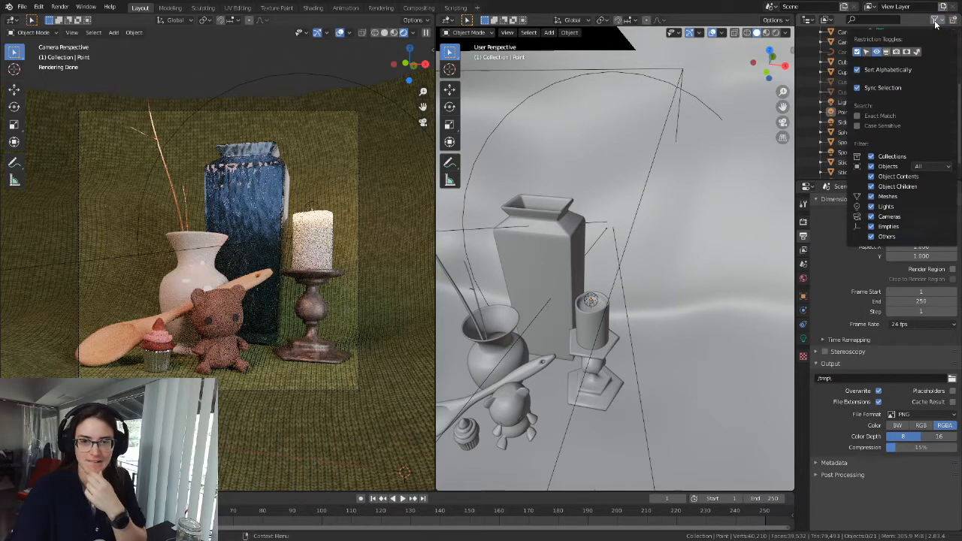
click(895, 52)
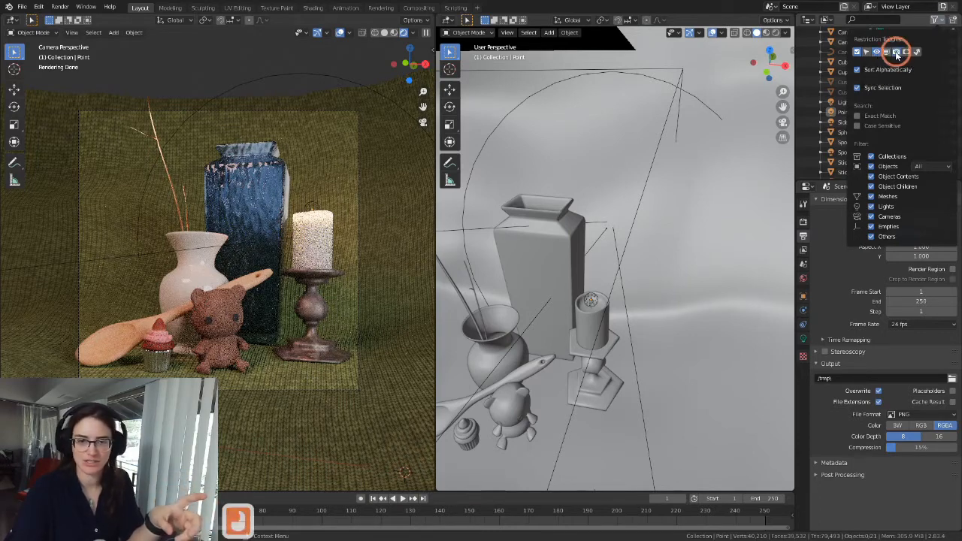
click(918, 20)
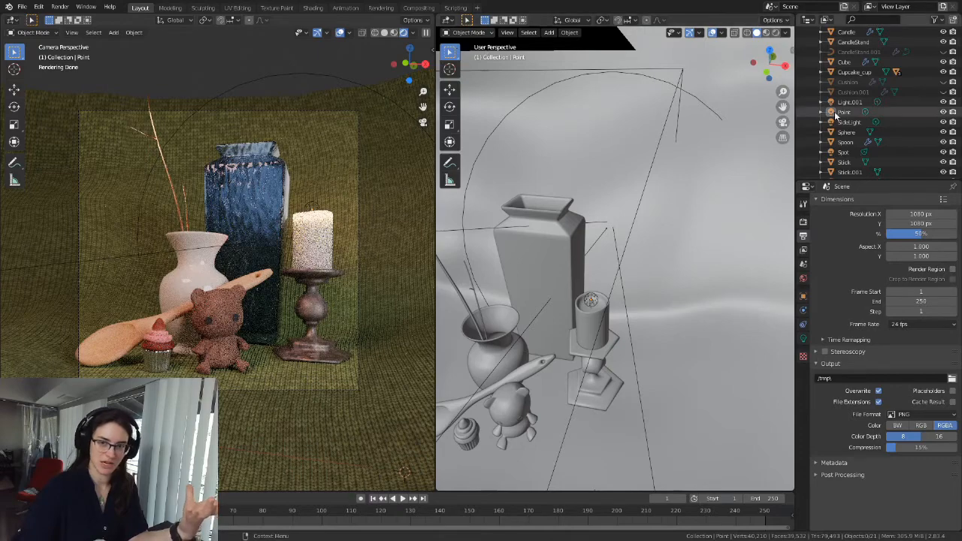
Step: Disable rendering for the hidden objects listed in the outliner, such as Backdrop.001, Bear_copy, Button and Cushion
scroll(939, 59, up, 2)
scroll(939, 59, up, 8)
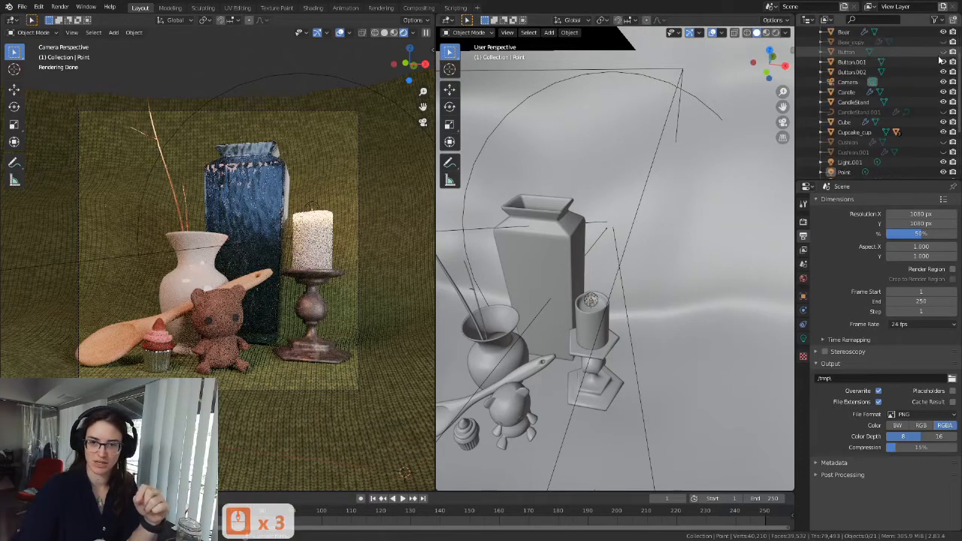
click(953, 63)
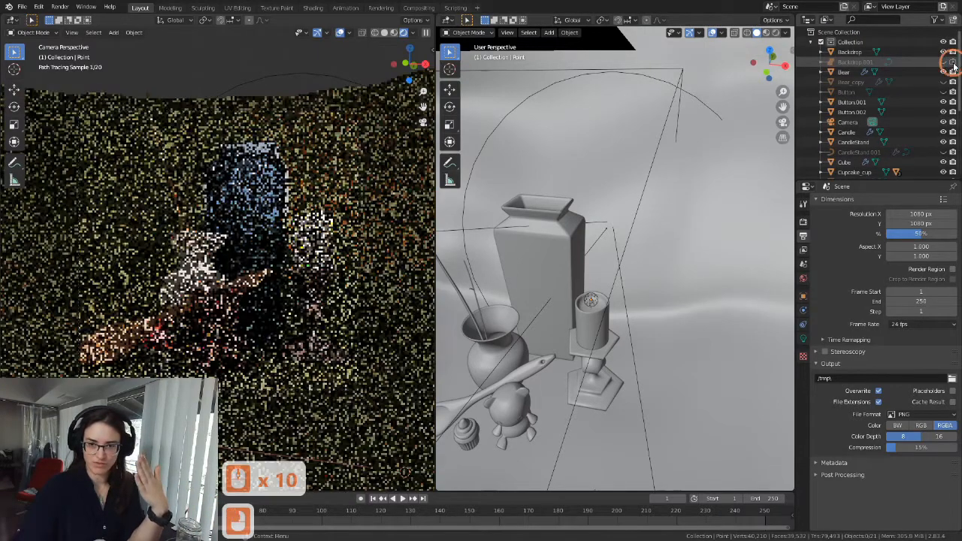
click(953, 83)
click(953, 93)
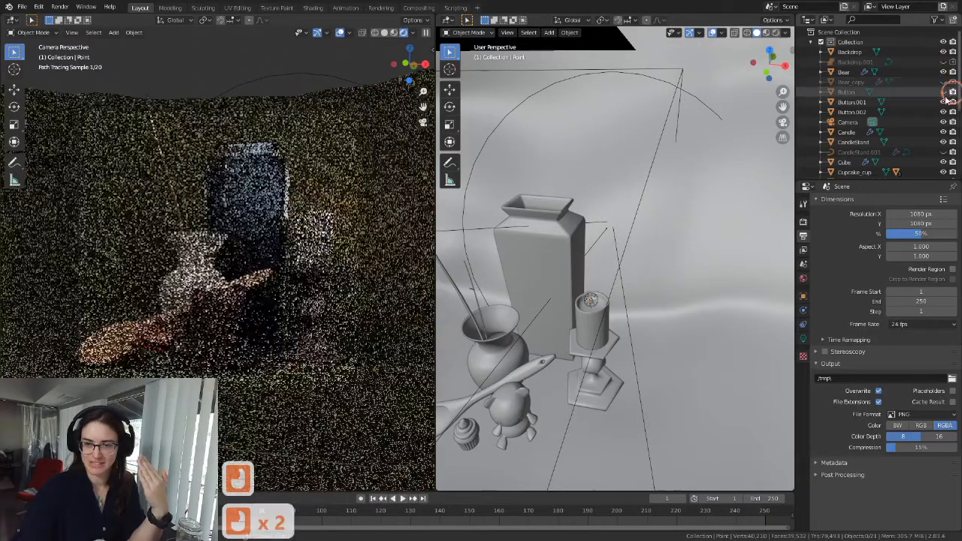
click(953, 153)
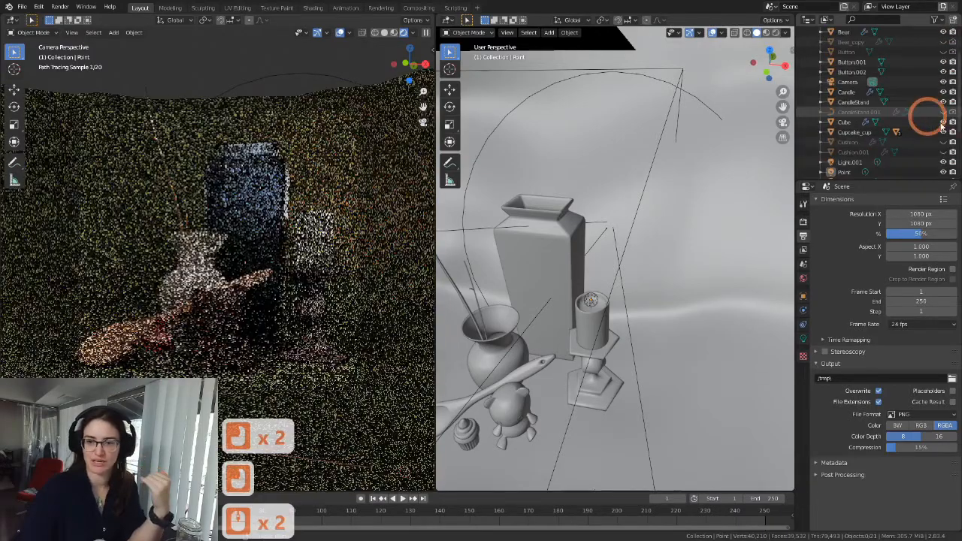
scroll(932, 117, down, 2)
click(953, 122)
click(953, 132)
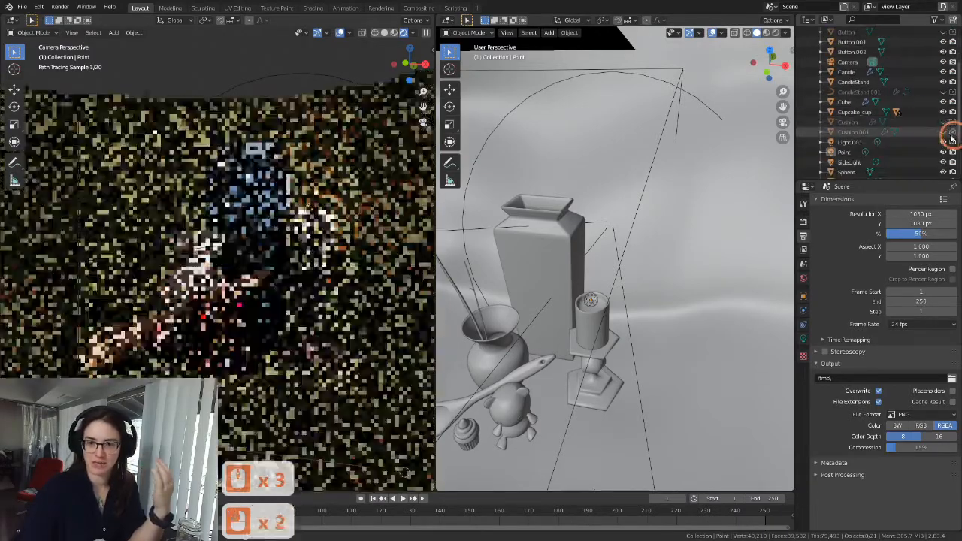
scroll(939, 139, down, 4)
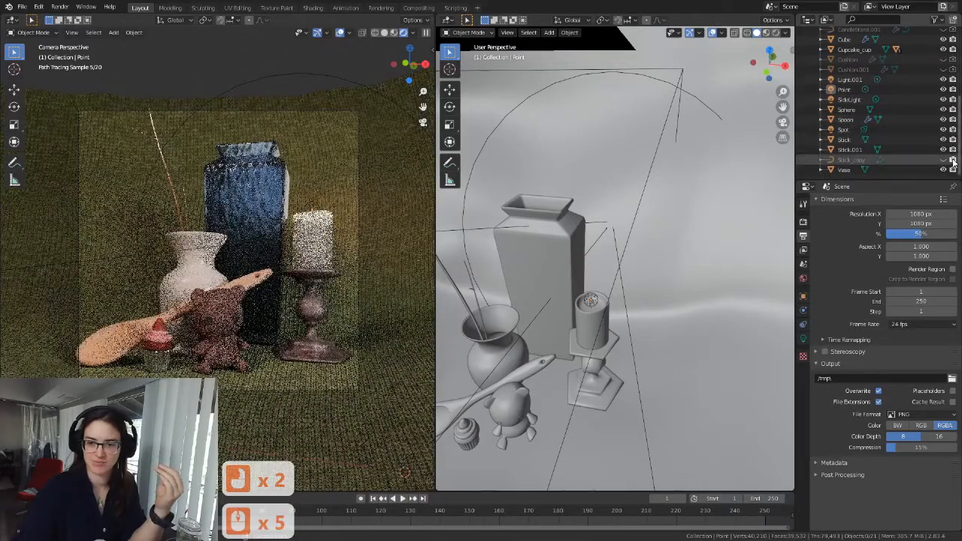
Step: Render the image again and move the render window
click(718, 129)
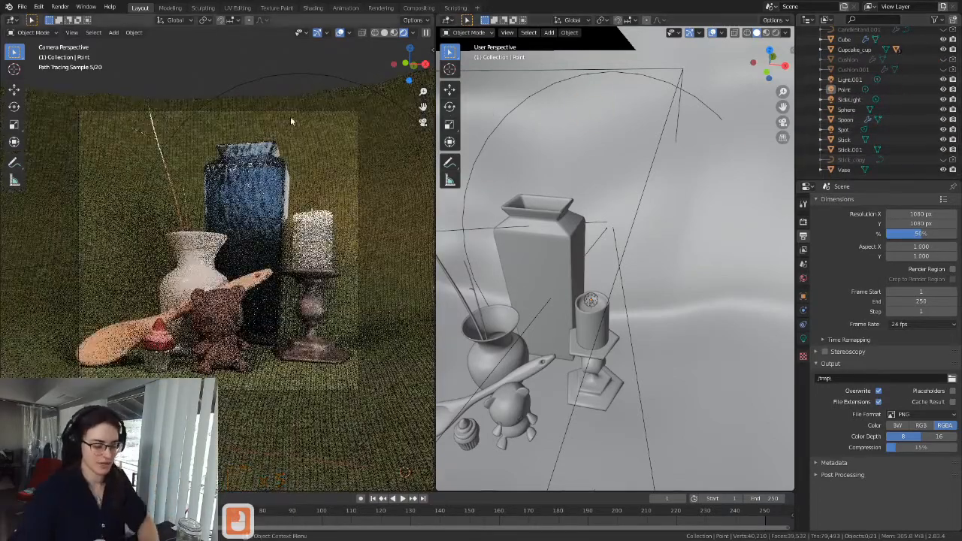
key(F12)
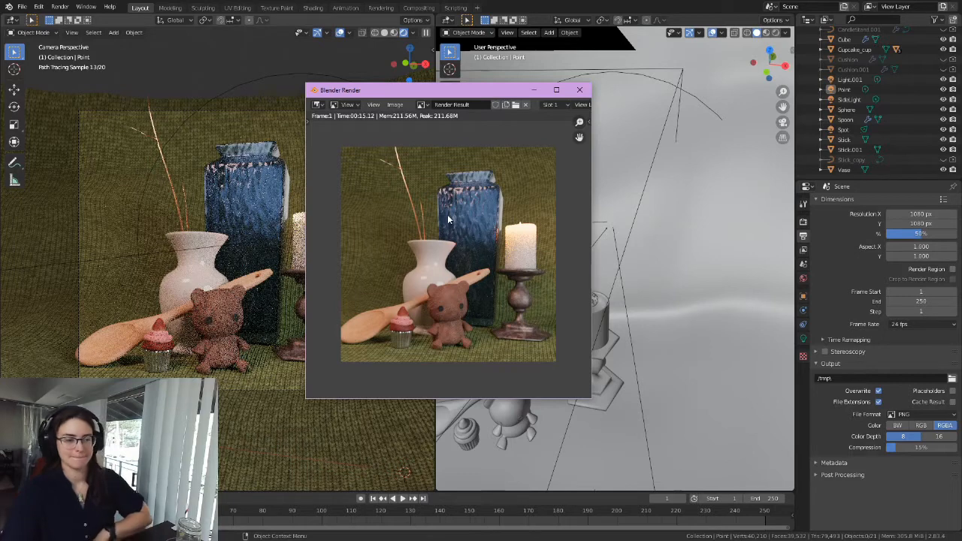
drag(486, 89, 326, 74)
Step: Zoom and pan around the render result to inspect noise and detail on the objects
scroll(339, 287, up, 3)
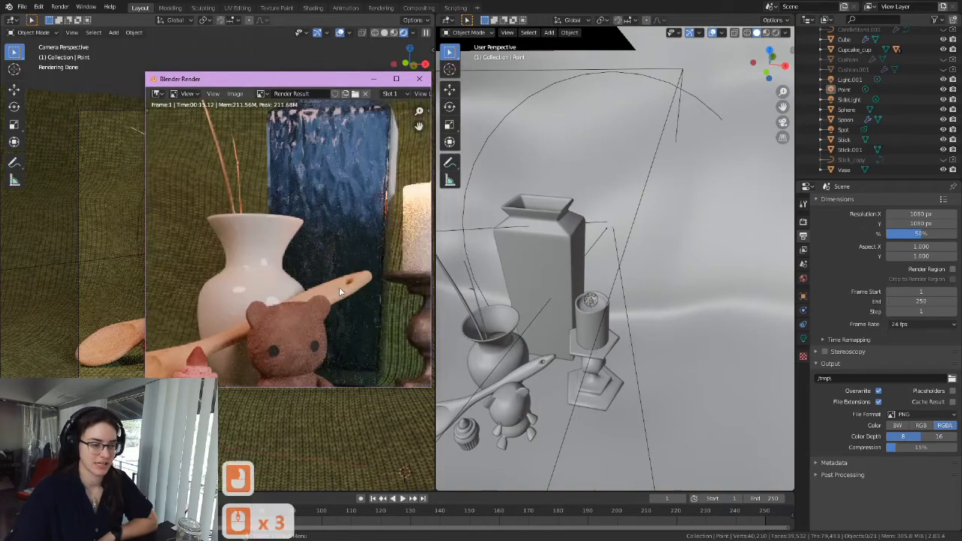
scroll(338, 287, up, 3)
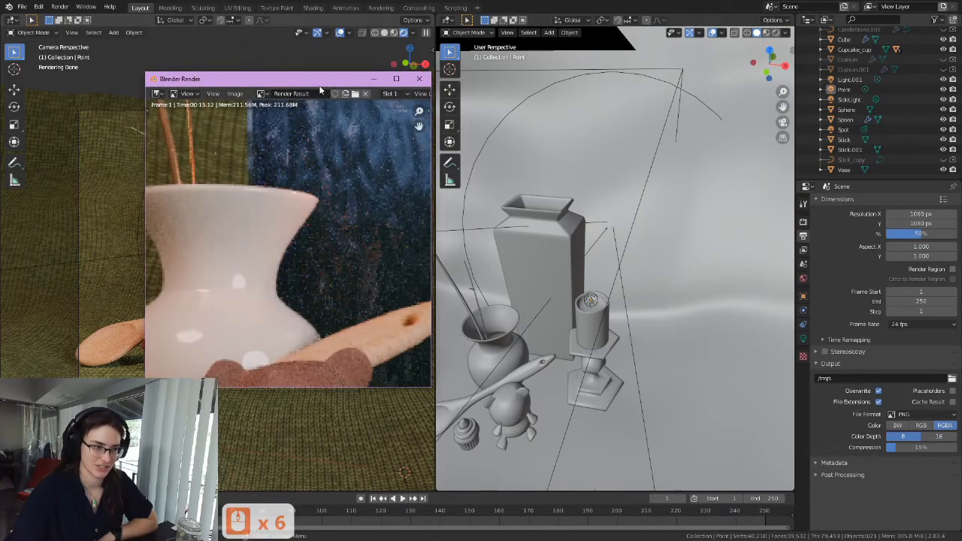
drag(320, 90, 449, 111)
scroll(443, 263, down, 7)
scroll(486, 279, up, 4)
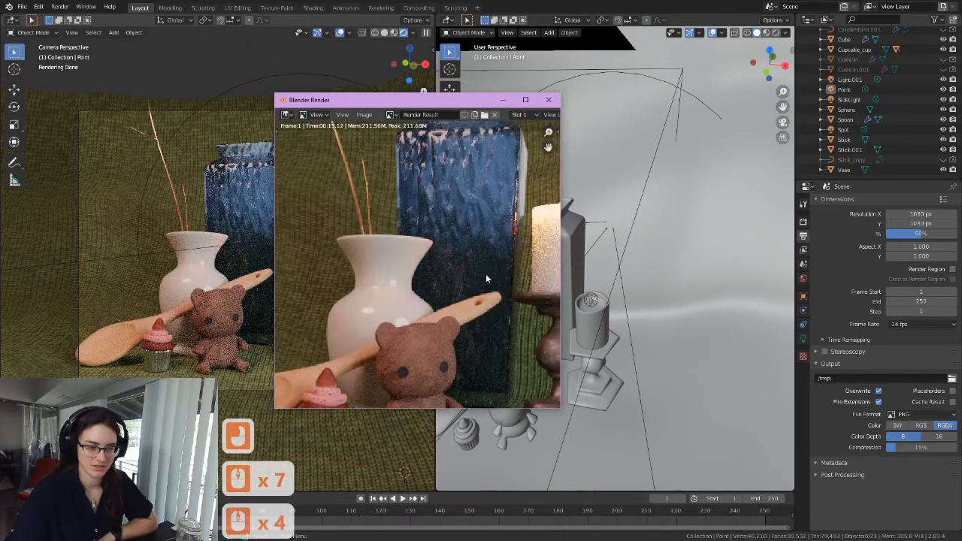
scroll(486, 278, down, 3)
scroll(528, 244, up, 5)
scroll(541, 252, down, 2)
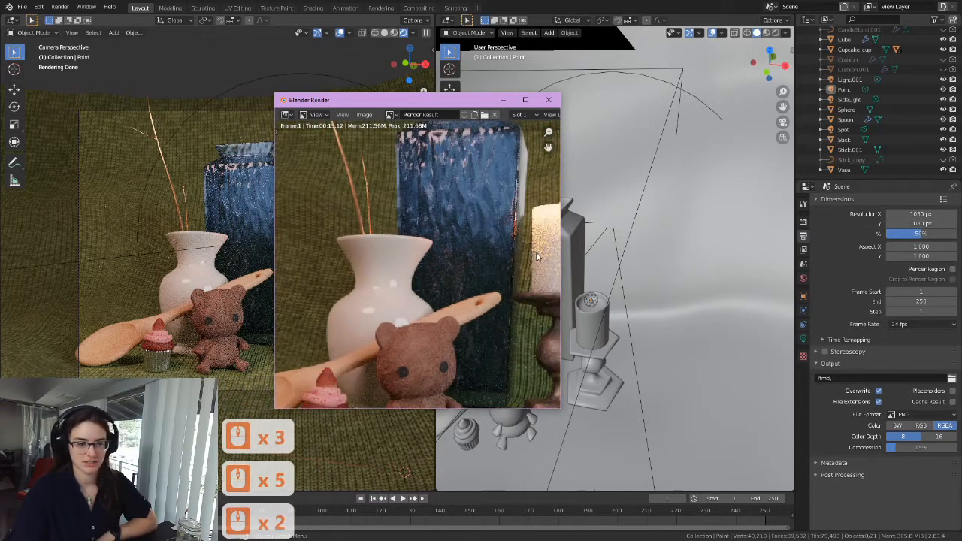
middle_drag(540, 223, 450, 271)
scroll(416, 316, up, 3)
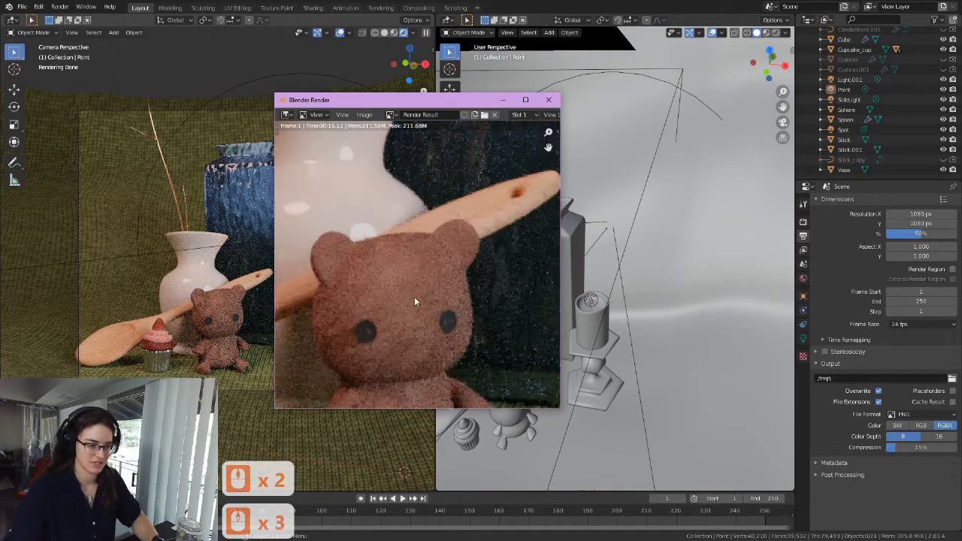
scroll(450, 281, down, 5)
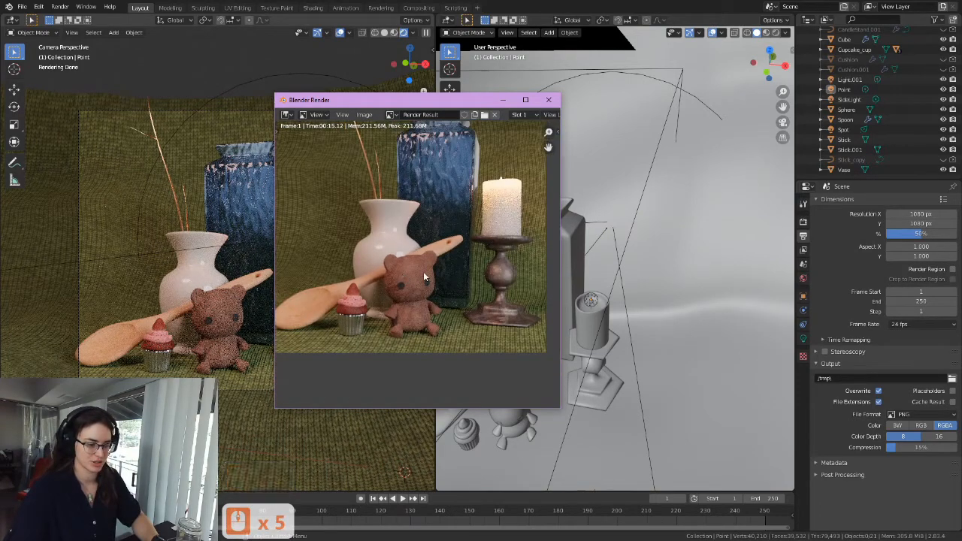
scroll(432, 239, up, 3)
shift+middle_drag(434, 241, 436, 279)
scroll(439, 283, down, 1)
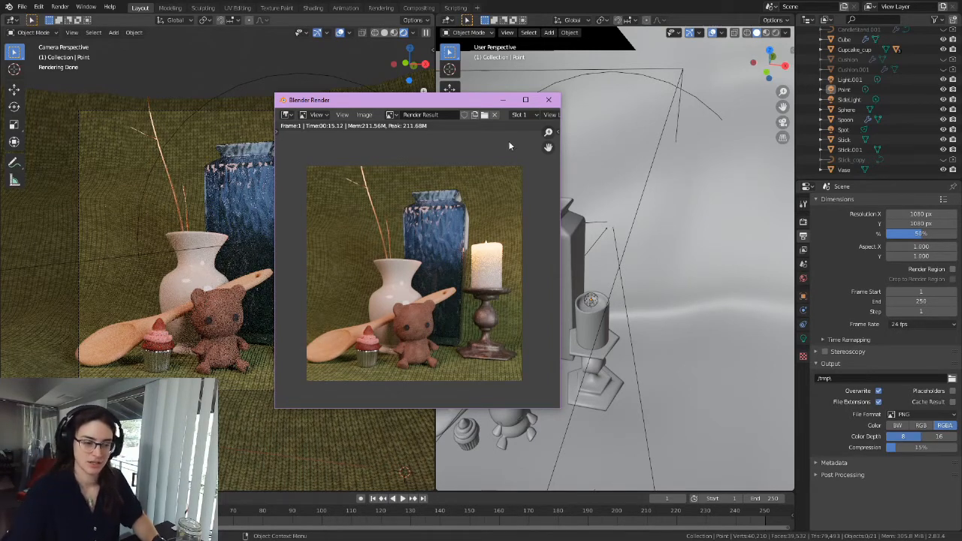
Step: Switch between render slots 1 and 2 to compare the render results
click(529, 115)
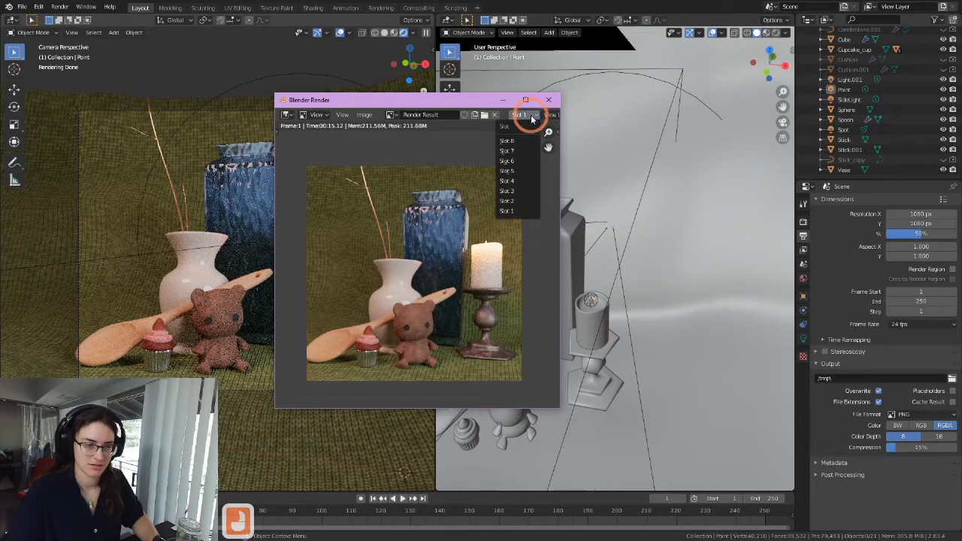
click(511, 203)
click(519, 115)
click(509, 210)
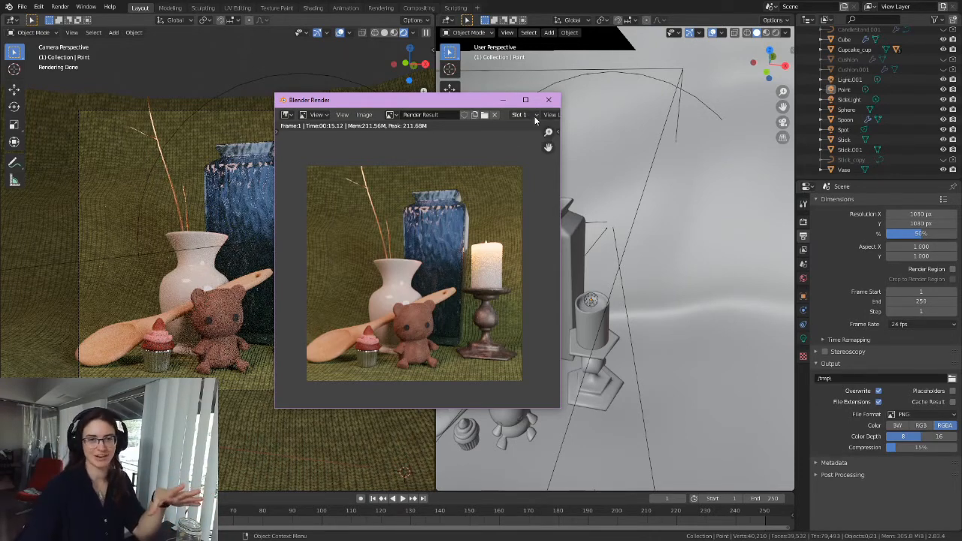
click(534, 115)
click(500, 204)
click(523, 114)
click(516, 200)
click(529, 118)
click(507, 201)
click(529, 116)
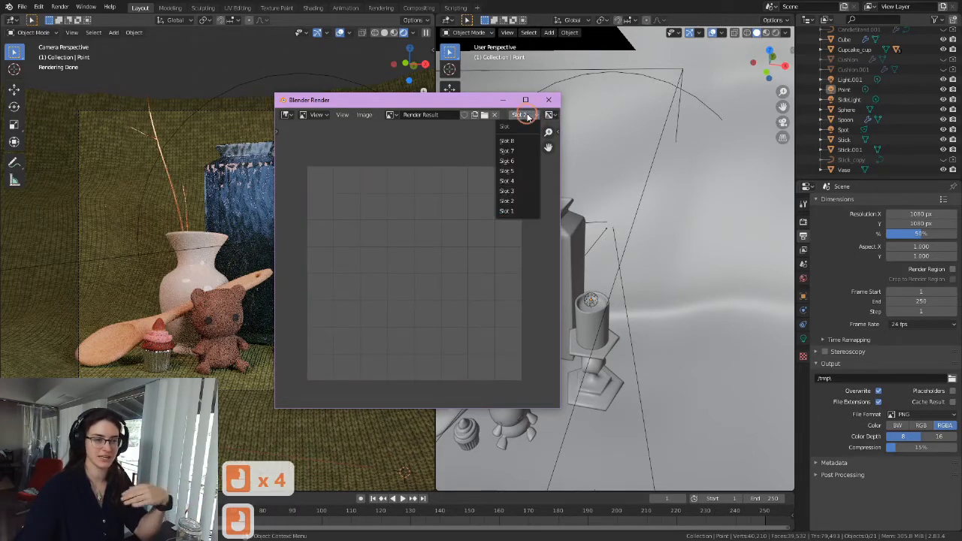
click(508, 210)
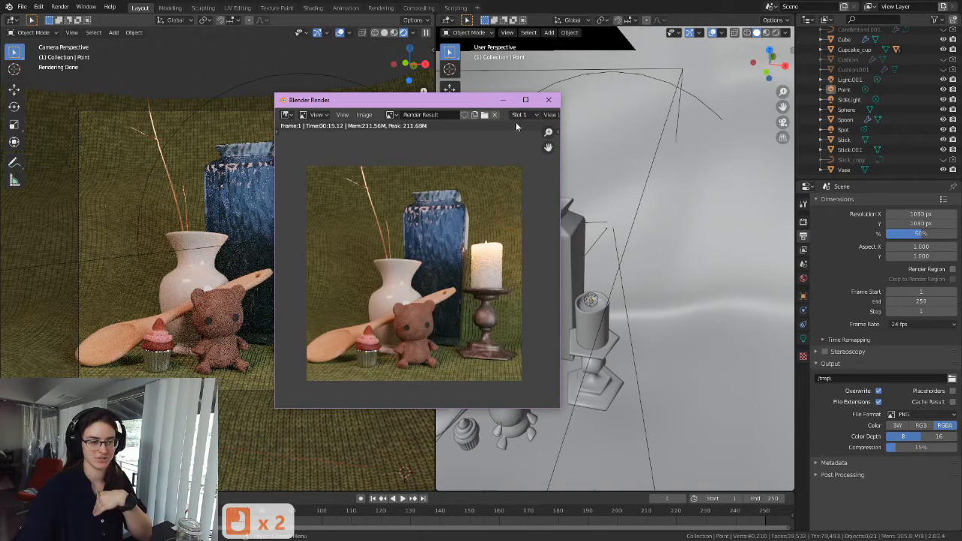
click(523, 115)
click(510, 202)
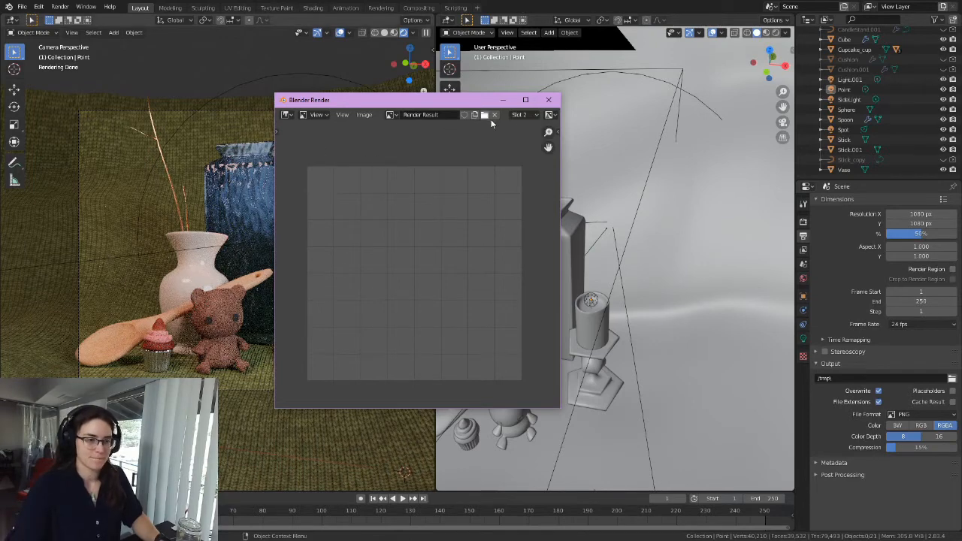
click(526, 115)
click(515, 210)
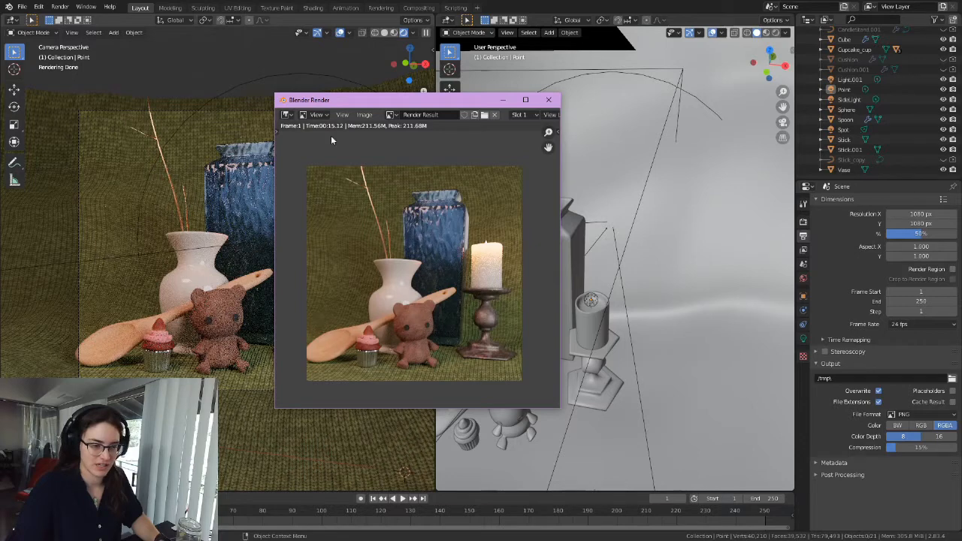
Step: Switch the render viewer to the empty render slot 2
click(526, 126)
click(516, 198)
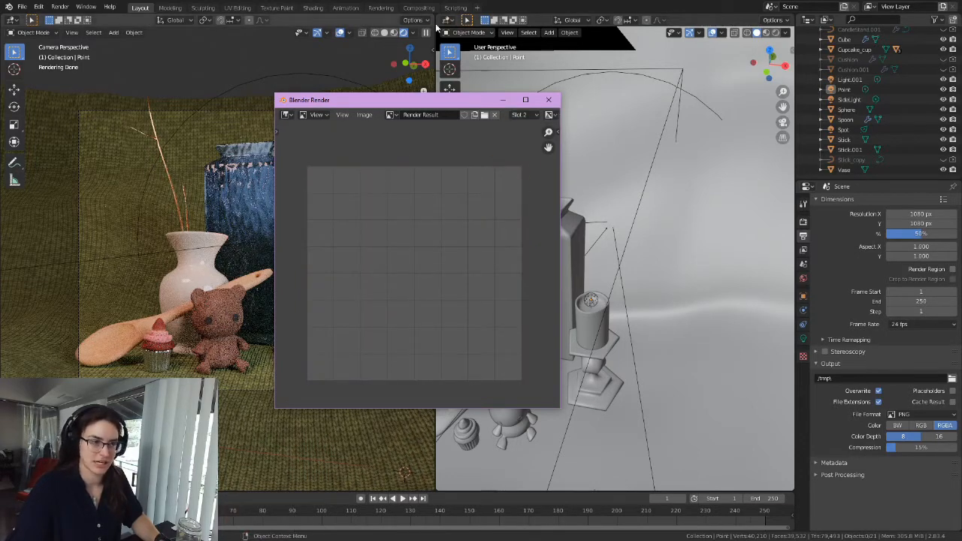
Step: Set the render resolution scale to 100%
click(929, 236)
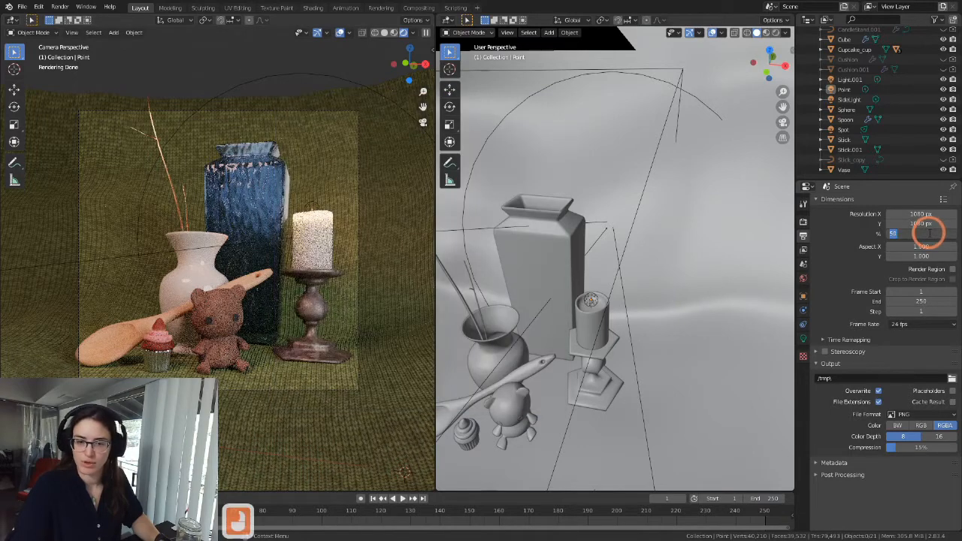
text(100)
key(Return)
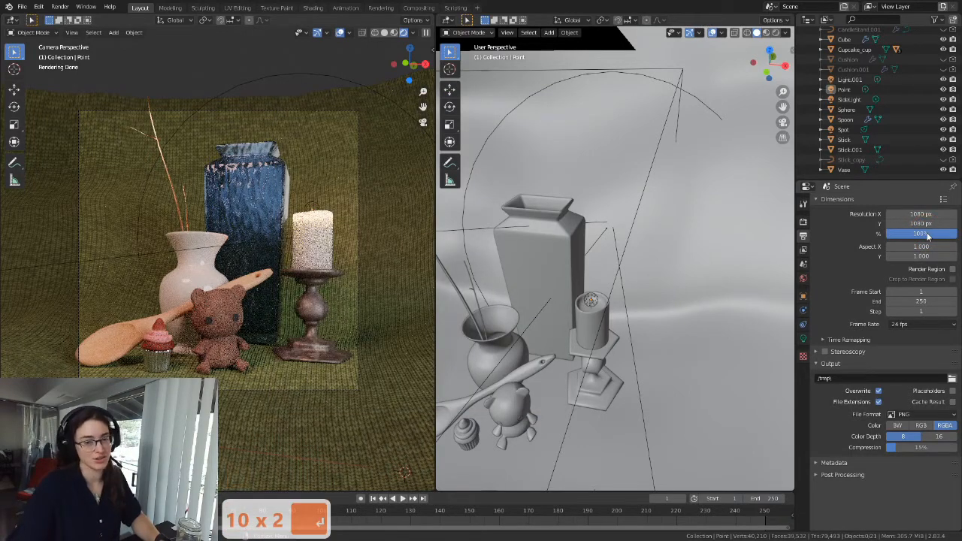
click(923, 234)
text(200)
key(Return)
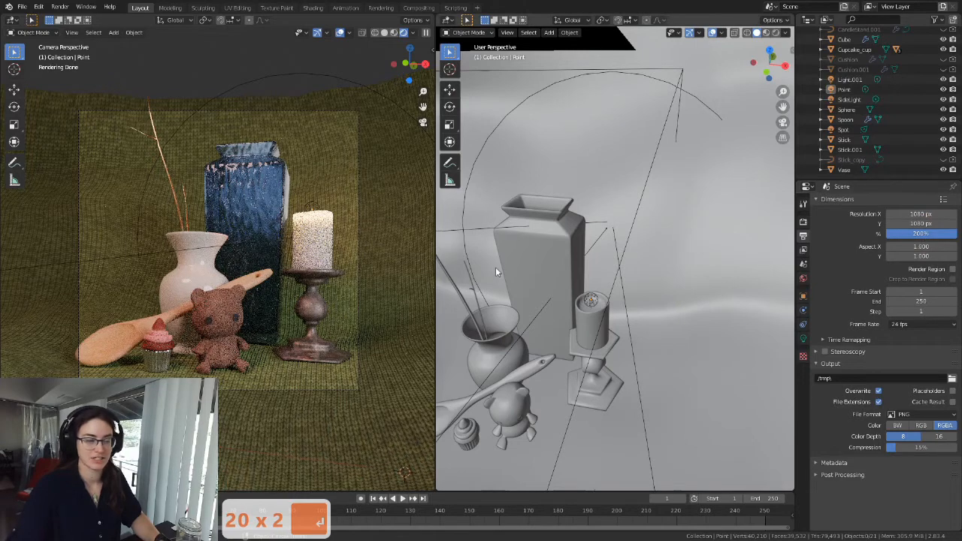
click(921, 234)
text(100)
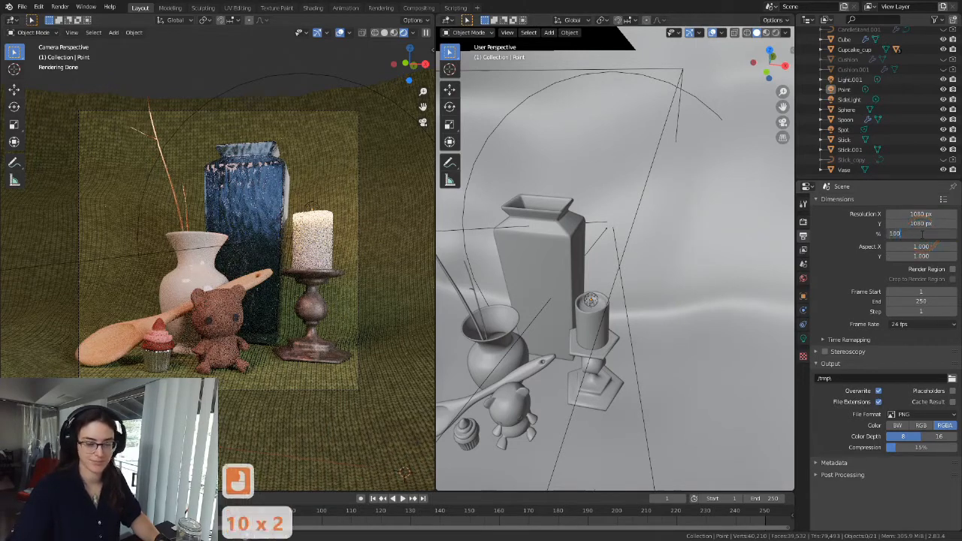
key(Return)
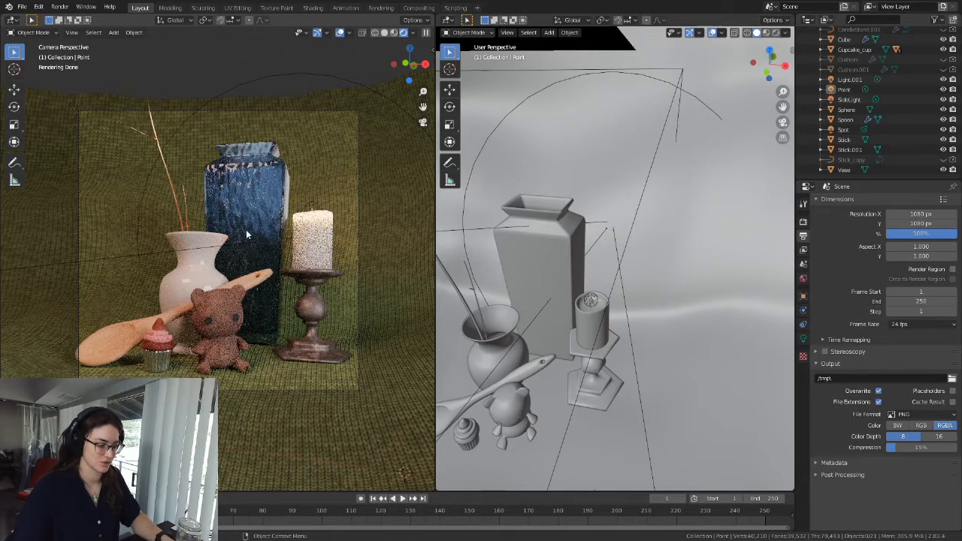
Step: Render the image at full resolution, move the render window and zoom in while it renders
key(F12)
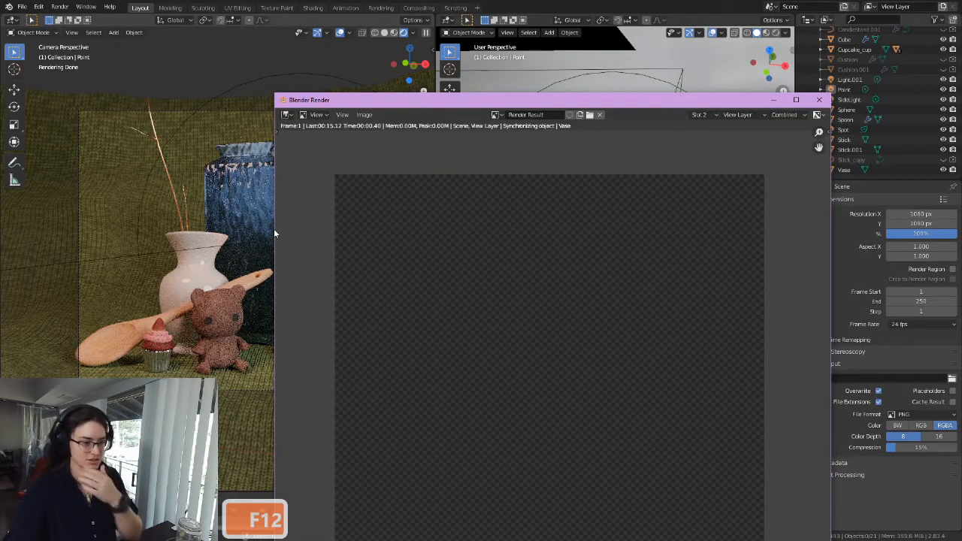
drag(496, 103, 390, 39)
scroll(454, 244, down, 2)
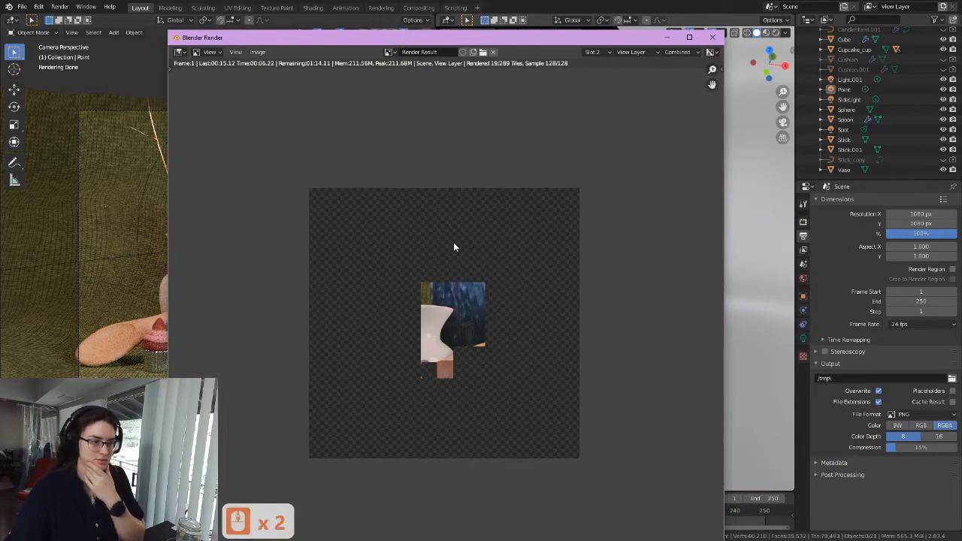
scroll(560, 367, up, 1)
scroll(561, 363, up, 4)
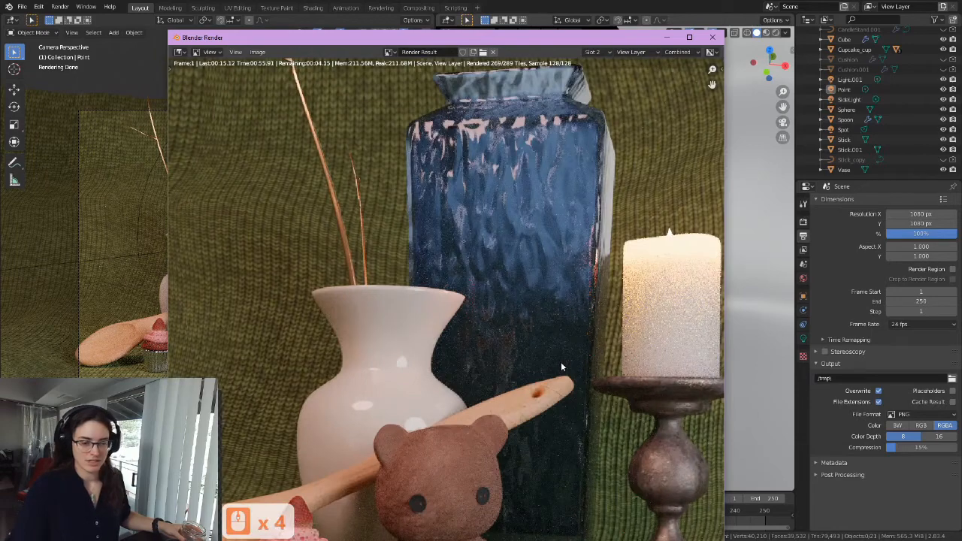
scroll(564, 338, down, 4)
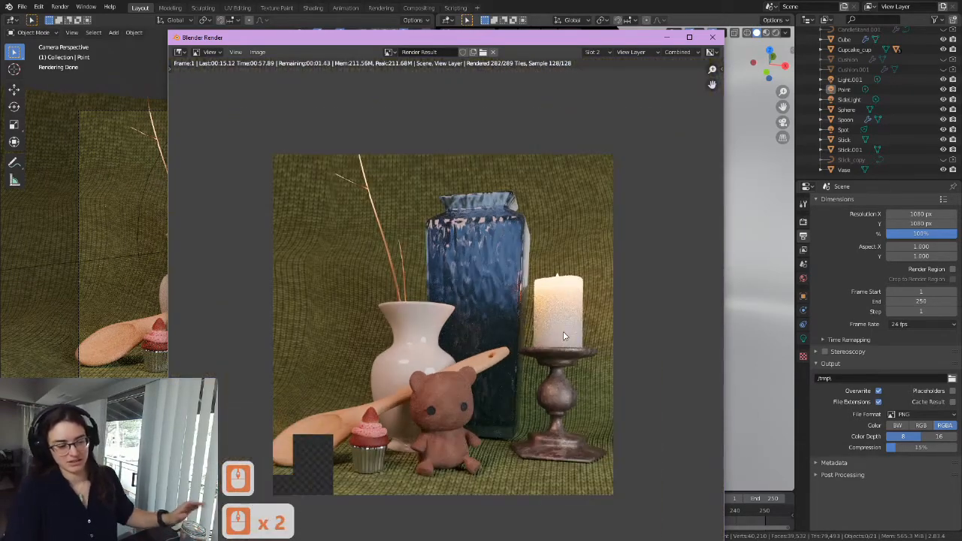
Step: Toggle between render slots 1 and 2 while zooming in to compare the half- and full-resolution renders
click(592, 52)
click(595, 145)
click(547, 293)
scroll(542, 331, up, 4)
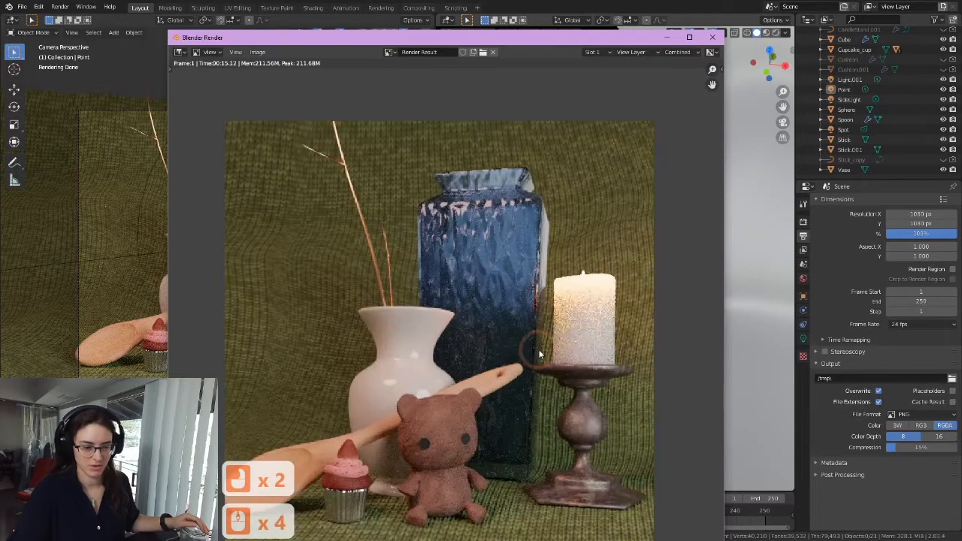
click(606, 54)
click(594, 145)
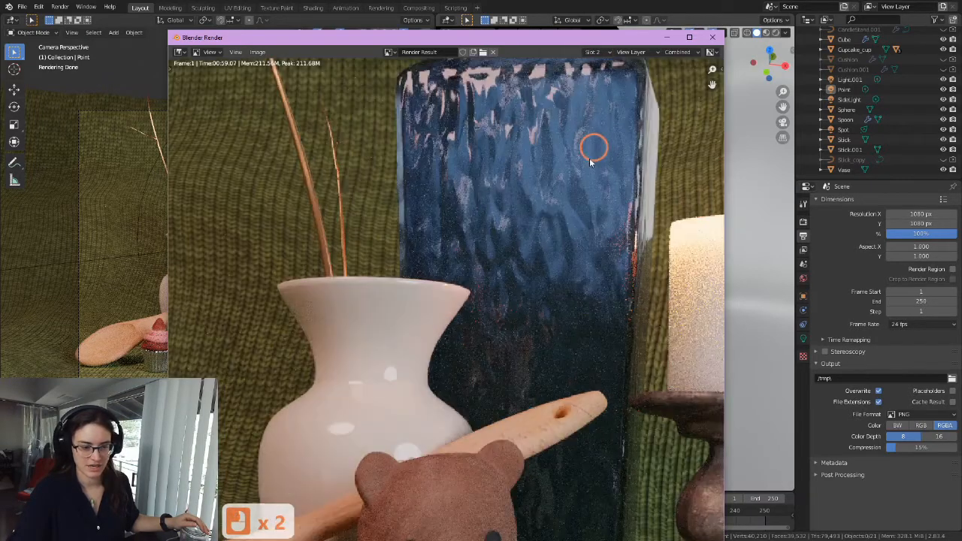
scroll(537, 344, down, 3)
scroll(537, 340, down, 1)
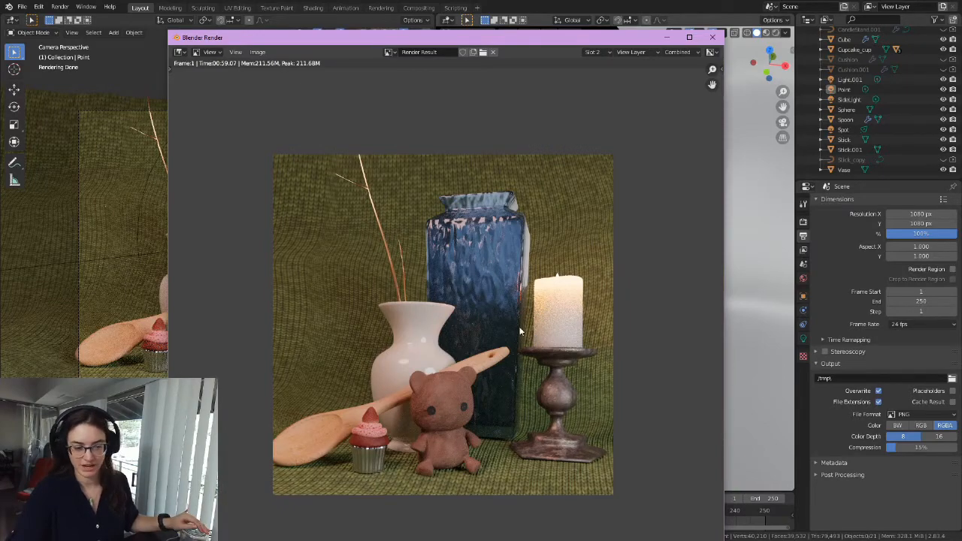
scroll(526, 337, up, 2)
scroll(484, 372, up, 2)
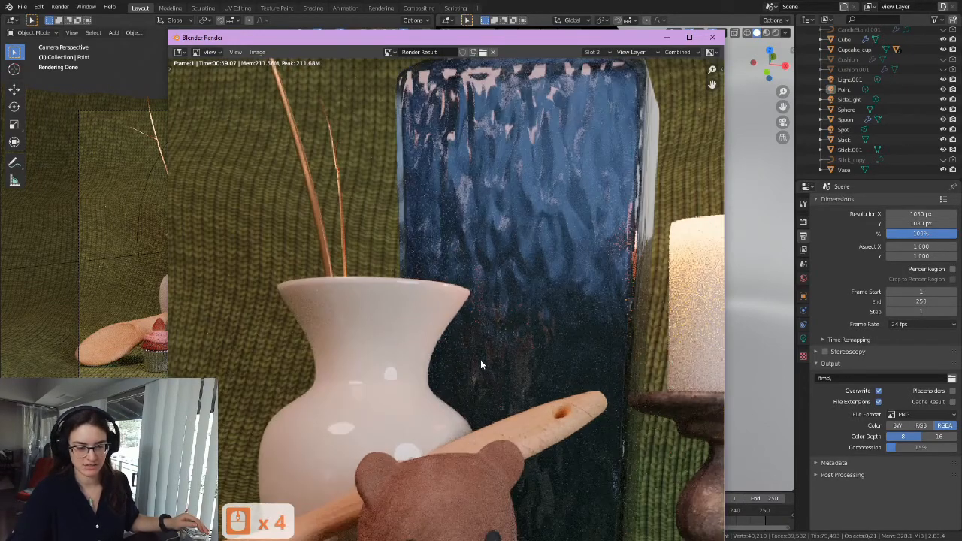
scroll(480, 360, down, 2)
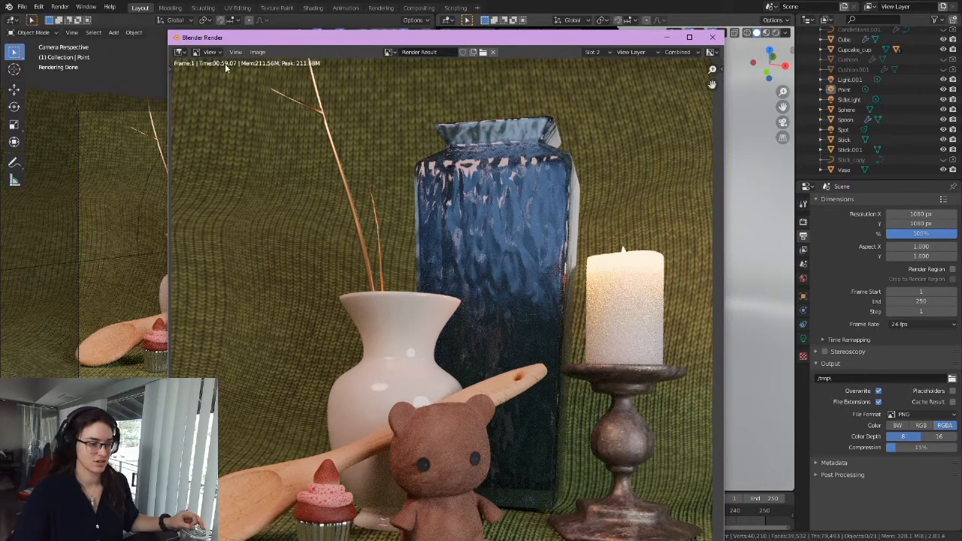
click(593, 54)
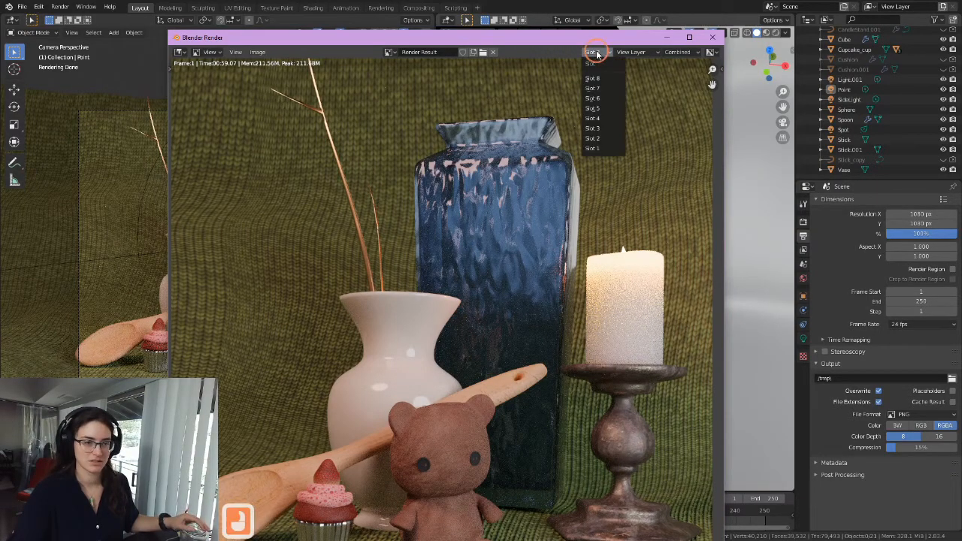
click(598, 140)
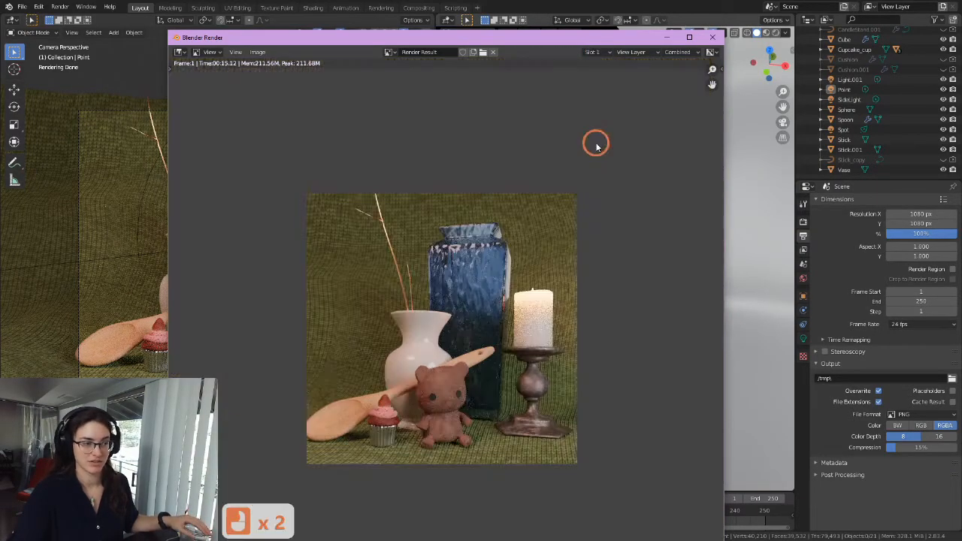
click(606, 53)
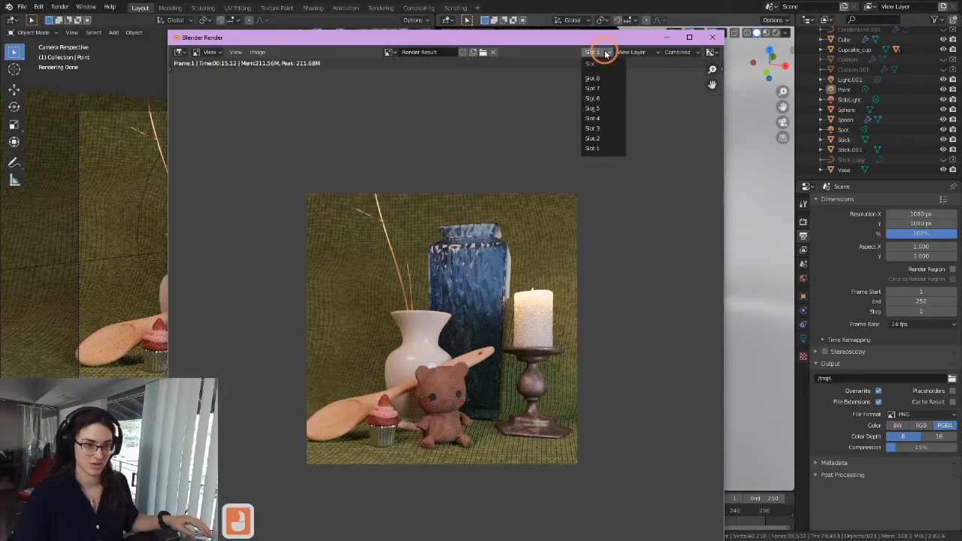
click(598, 140)
scroll(434, 275, down, 3)
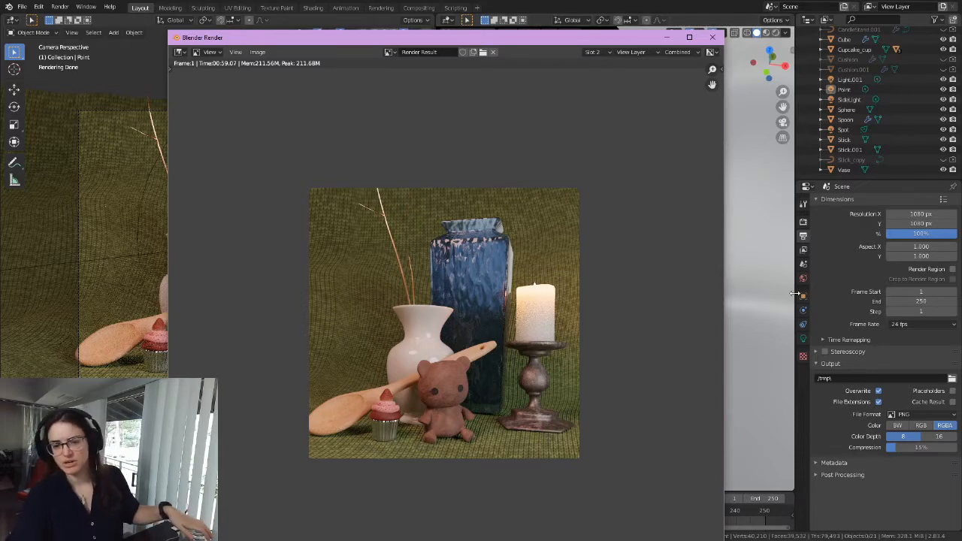
scroll(541, 330, up, 3)
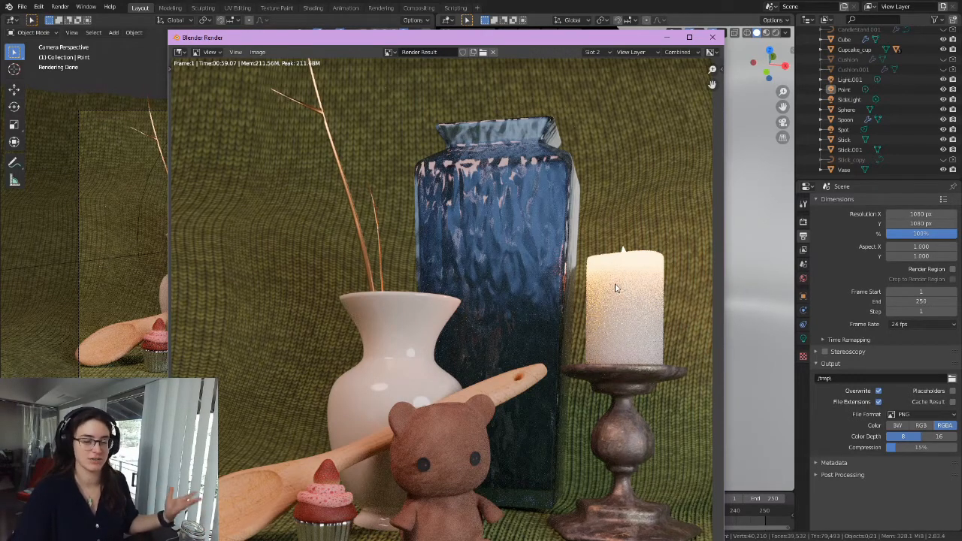
Step: Open the render properties and reopen the render window to zoom and pan across the full-resolution render
click(804, 224)
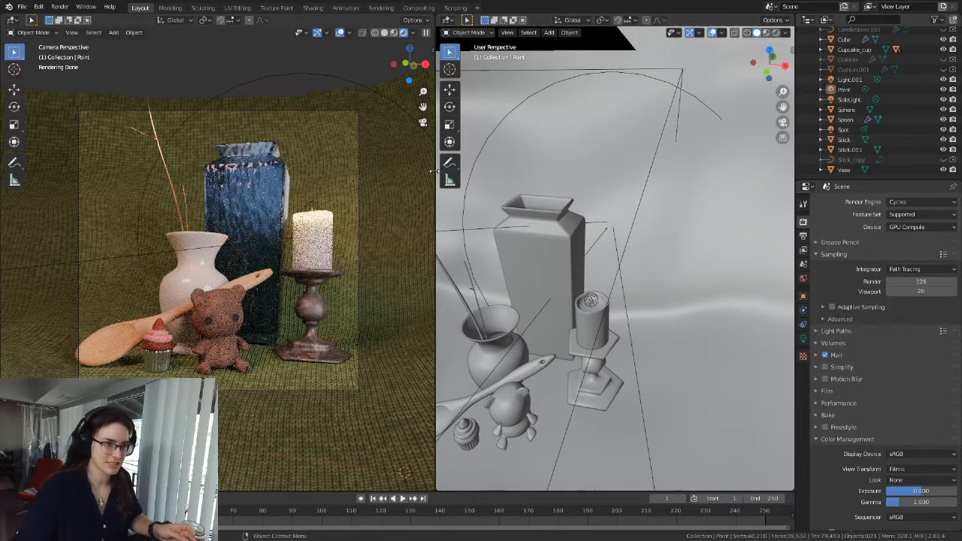
key(F11)
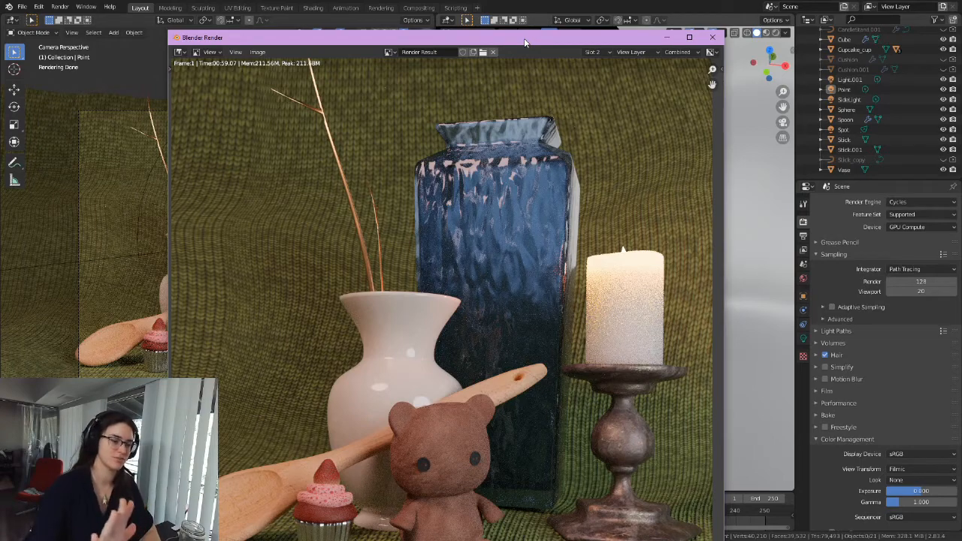
scroll(342, 402, up, 3)
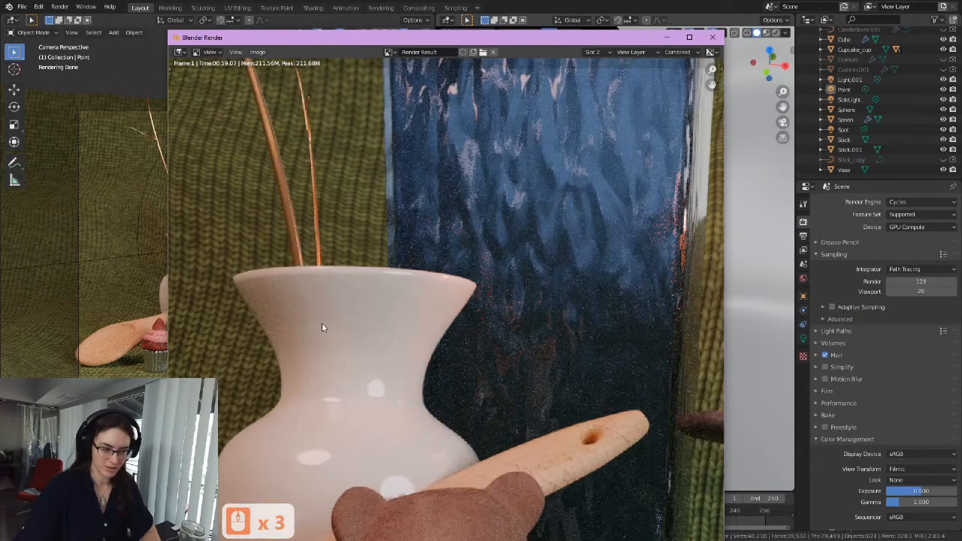
scroll(330, 336, down, 3)
shift+middle_drag(448, 436, 542, 362)
scroll(344, 431, up, 3)
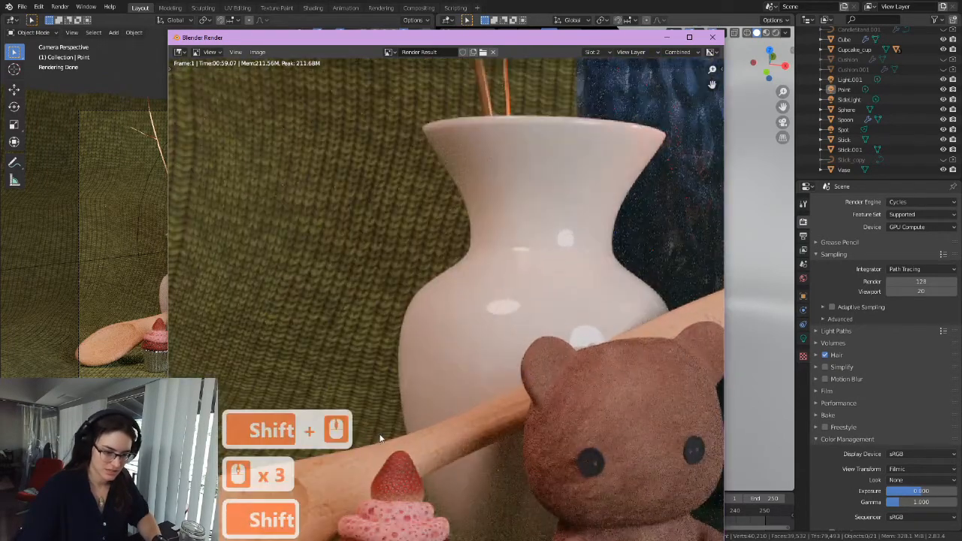
shift+middle_drag(382, 436, 437, 362)
shift+middle_drag(331, 423, 406, 376)
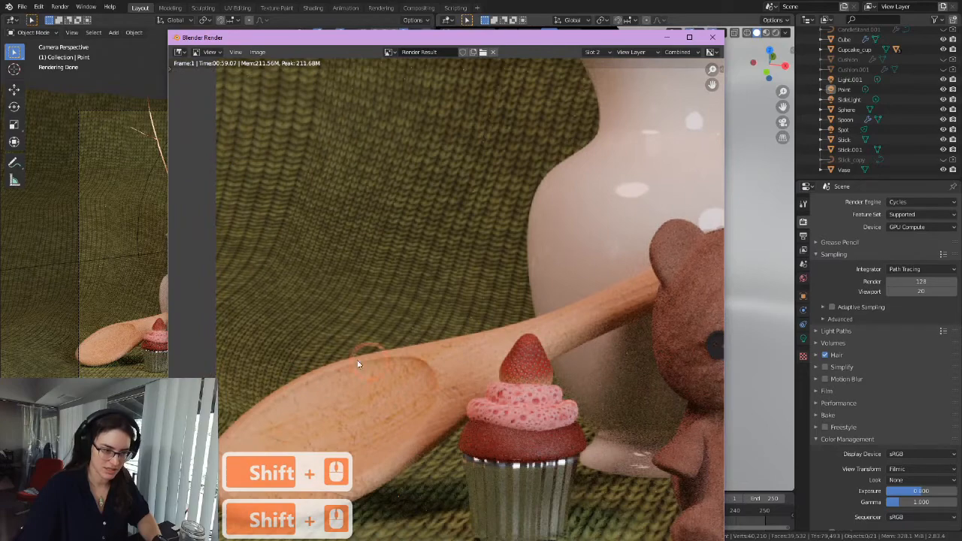
scroll(473, 310, down, 2)
shift+middle_drag(474, 310, 325, 365)
shift+middle_drag(524, 295, 460, 330)
shift+middle_drag(516, 222, 526, 357)
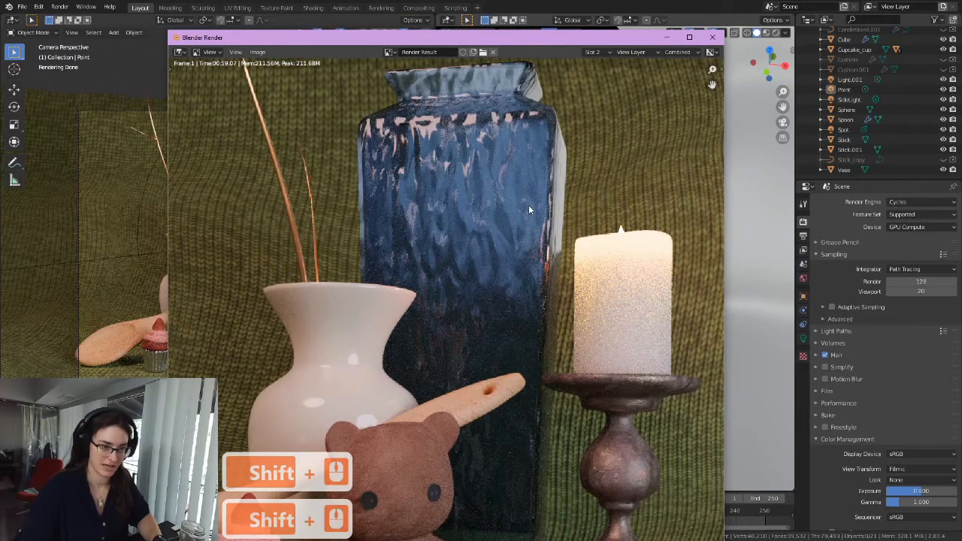
scroll(492, 267, down, 2)
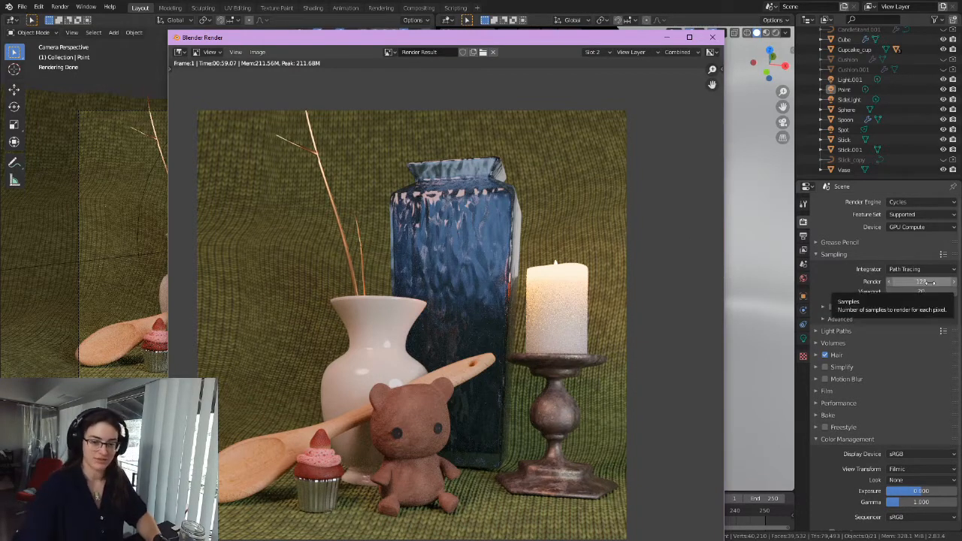
Step: Switch the Cycles sampling integrator to Branched Path Tracing
drag(930, 281, 921, 281)
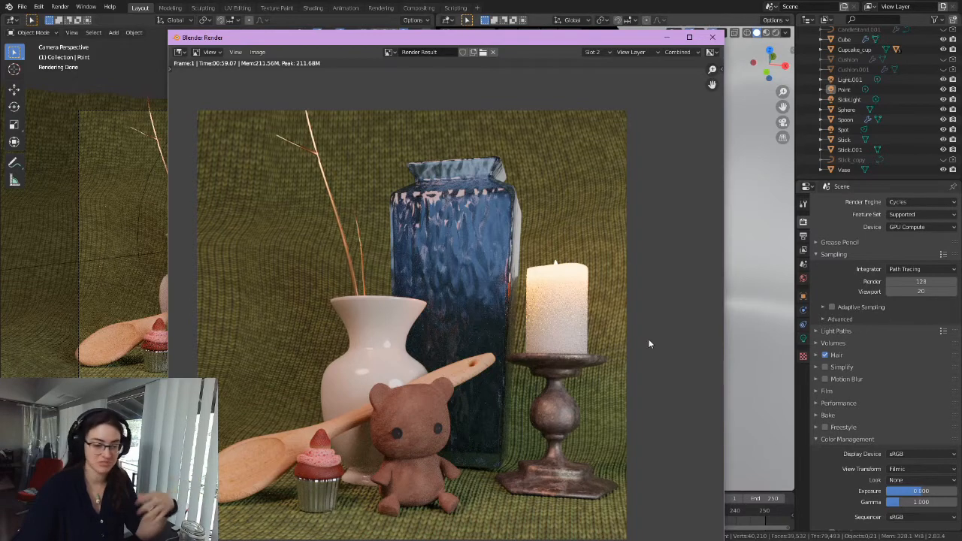
click(913, 272)
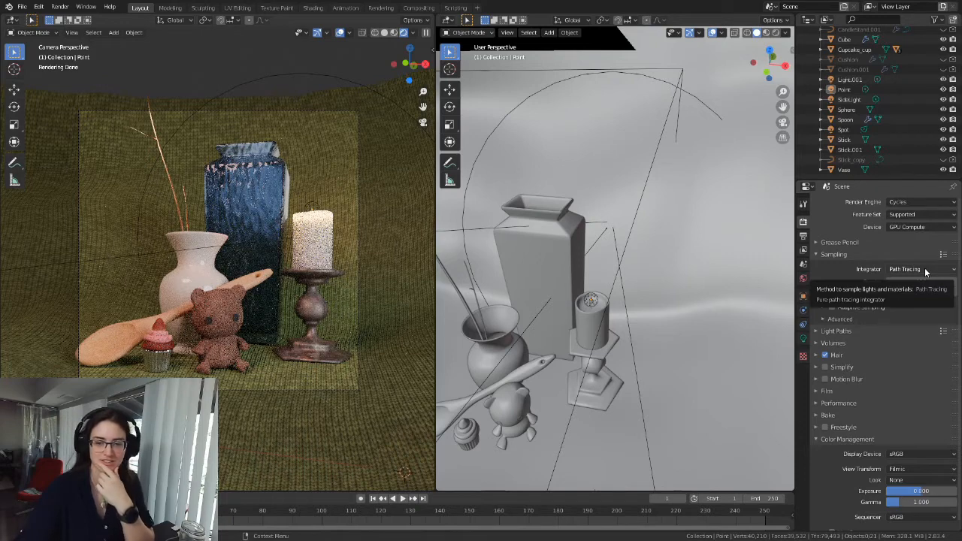
click(829, 254)
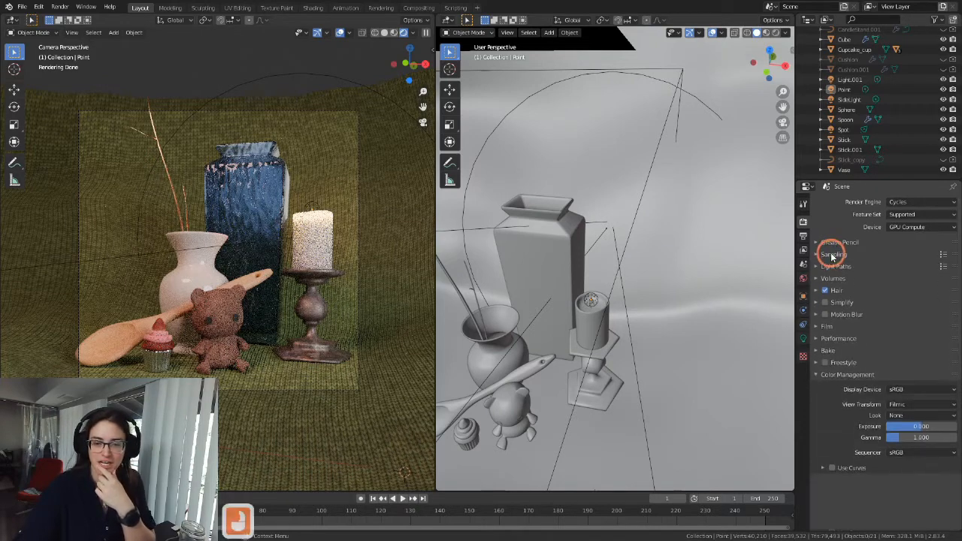
click(891, 254)
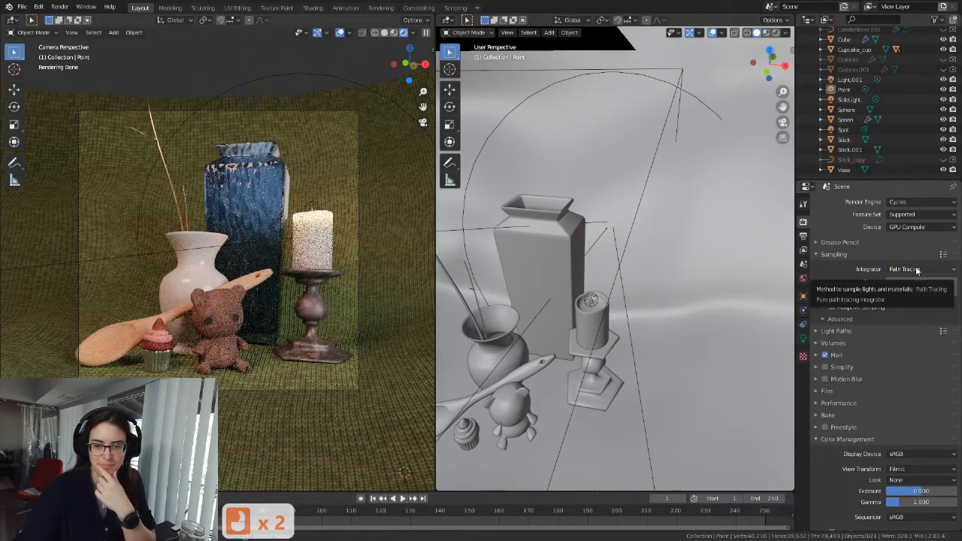
click(914, 270)
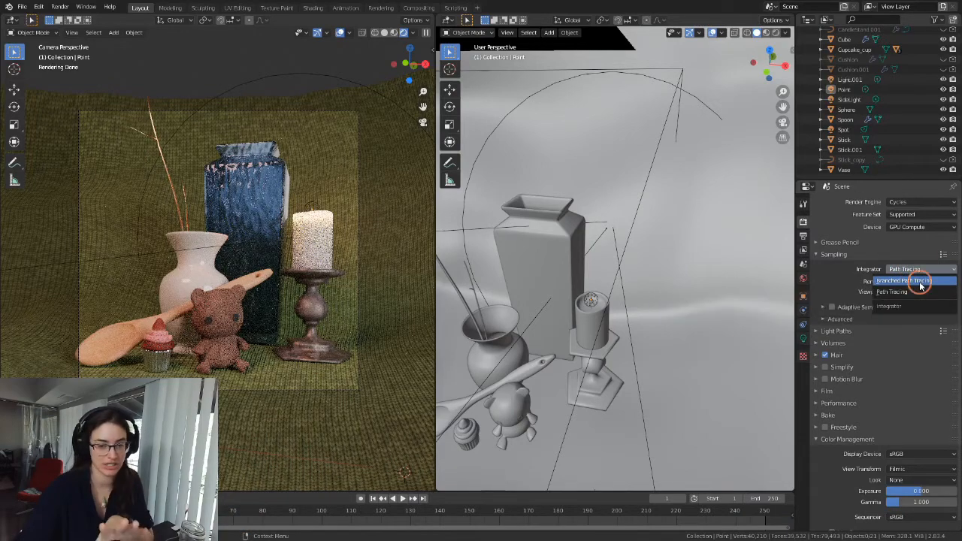
click(919, 282)
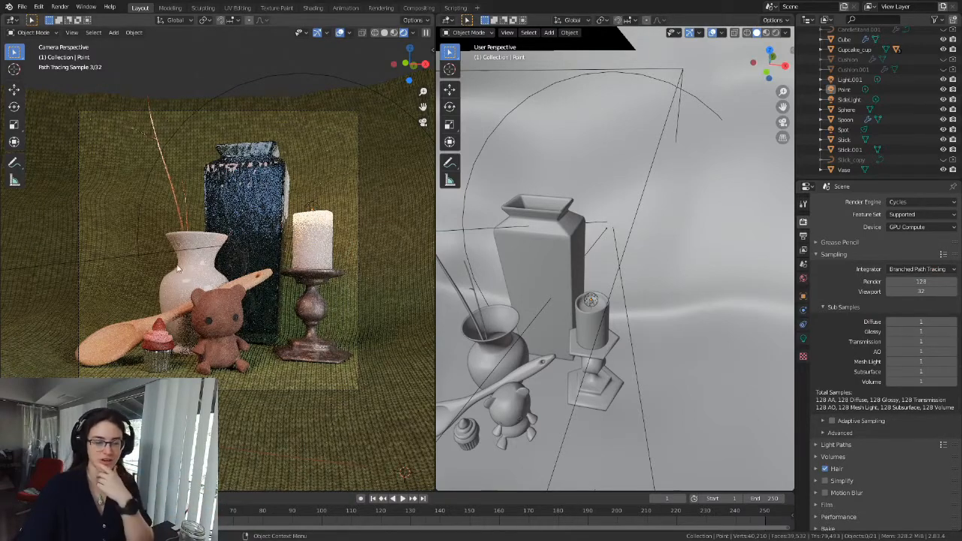
Step: Zoom into the rendered viewport preview to inspect the Branched Path Tracing result
scroll(179, 269, up, 2)
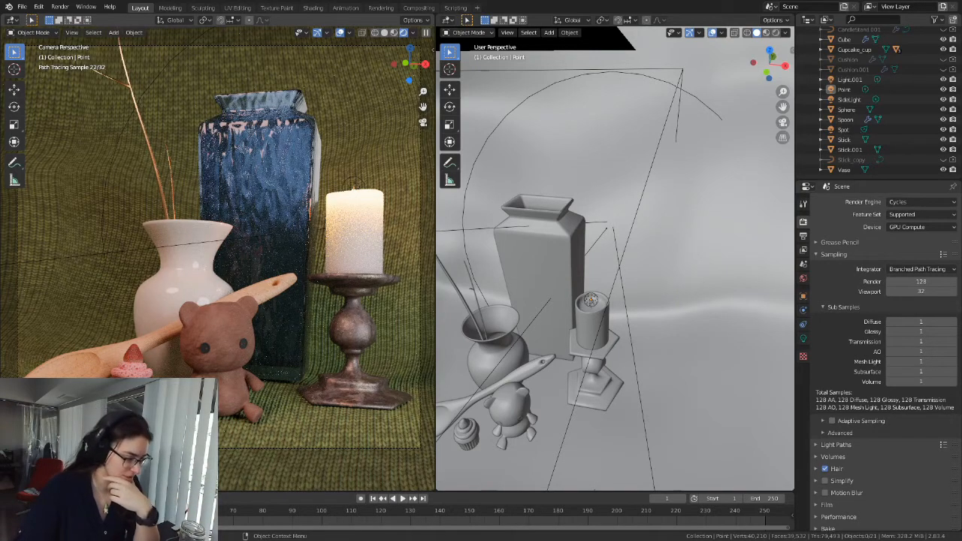
scroll(218, 255, up, 2)
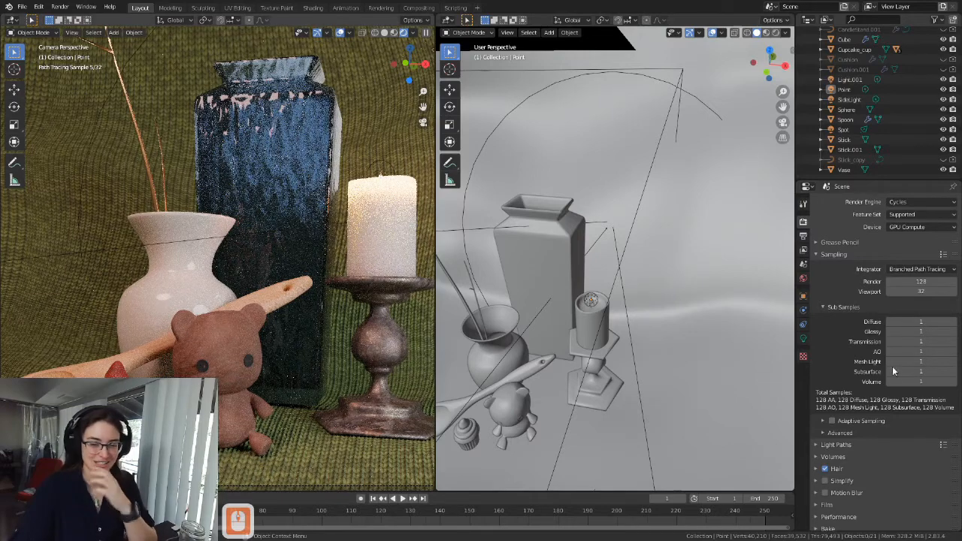
Step: Set the Branched Path Tracing Transmission sub-samples to 2
scroll(345, 203, down, 2)
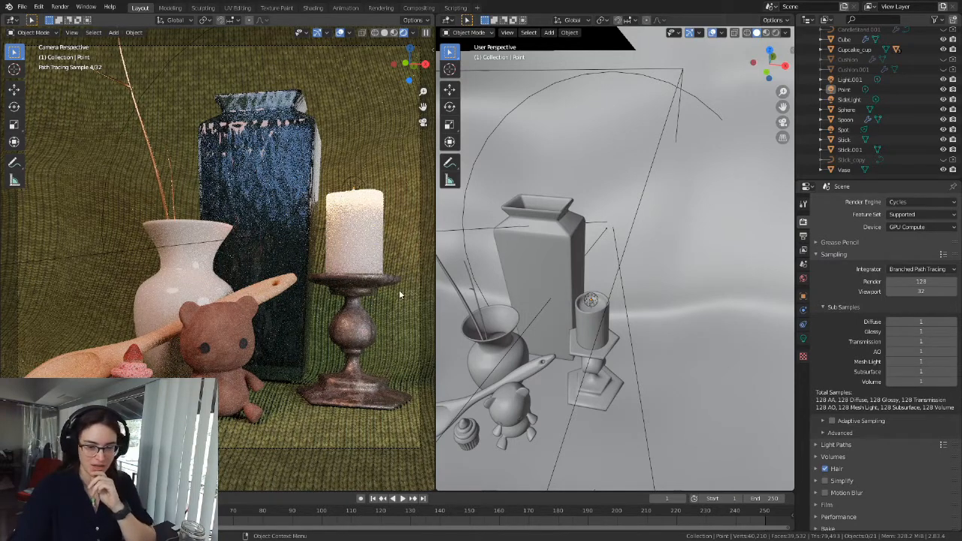
click(923, 342)
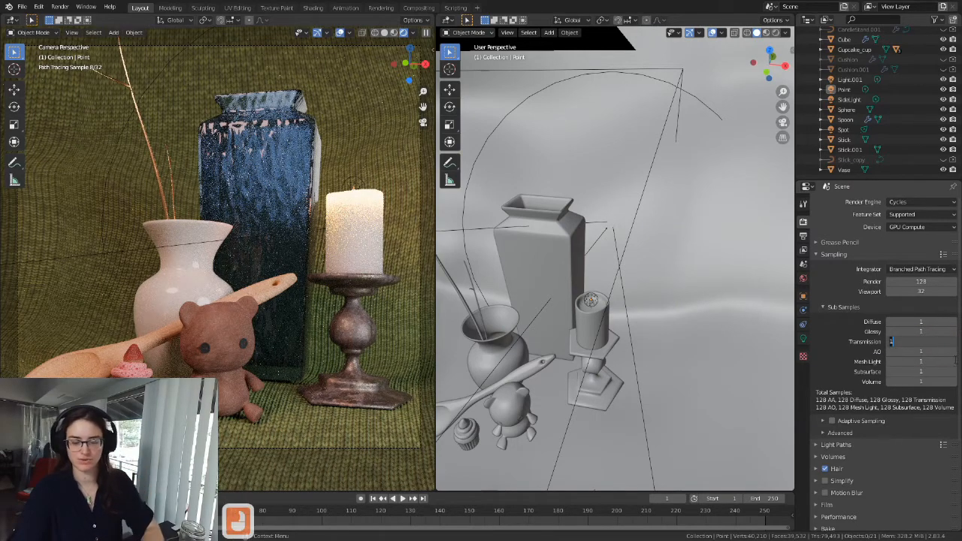
text(2)
key(Return)
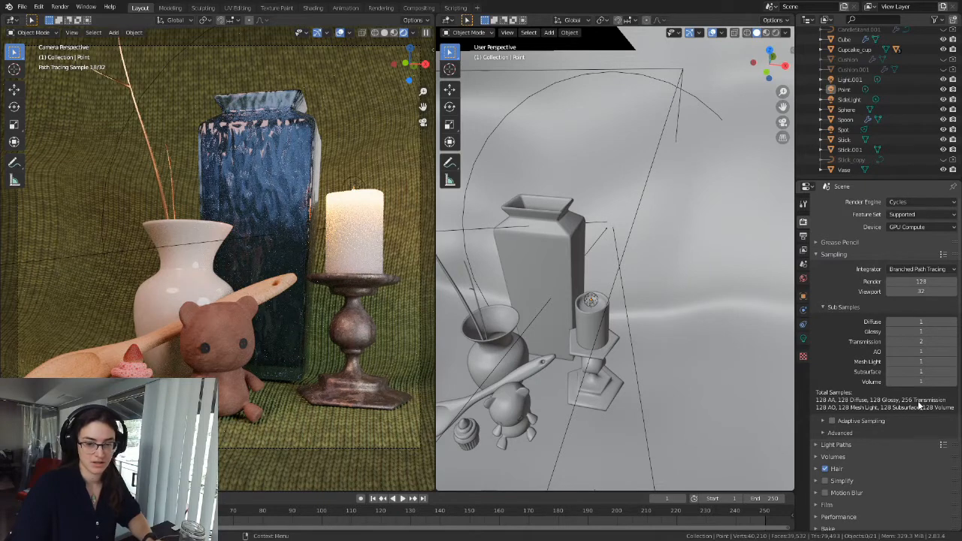
Step: Raise the Transmission sub-samples to 10
click(930, 341)
text(10)
key(Return)
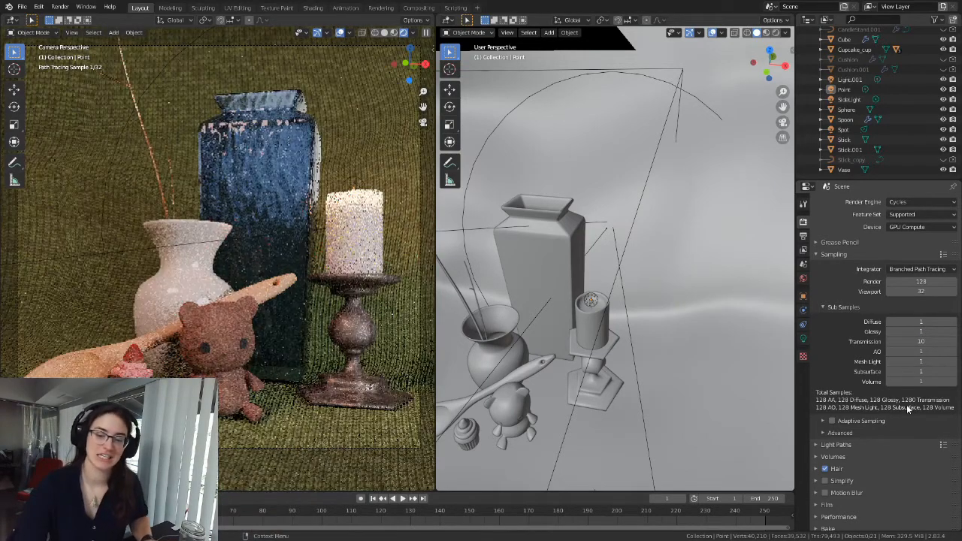
Step: Return the Transmission sub-samples to 2 and set the Subsurface sub-samples to 3
click(904, 342)
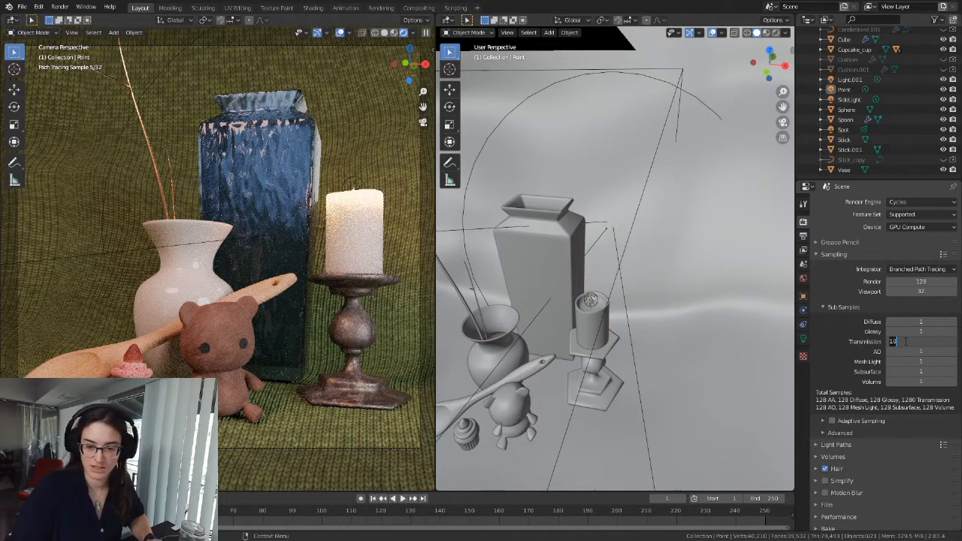
text(2)
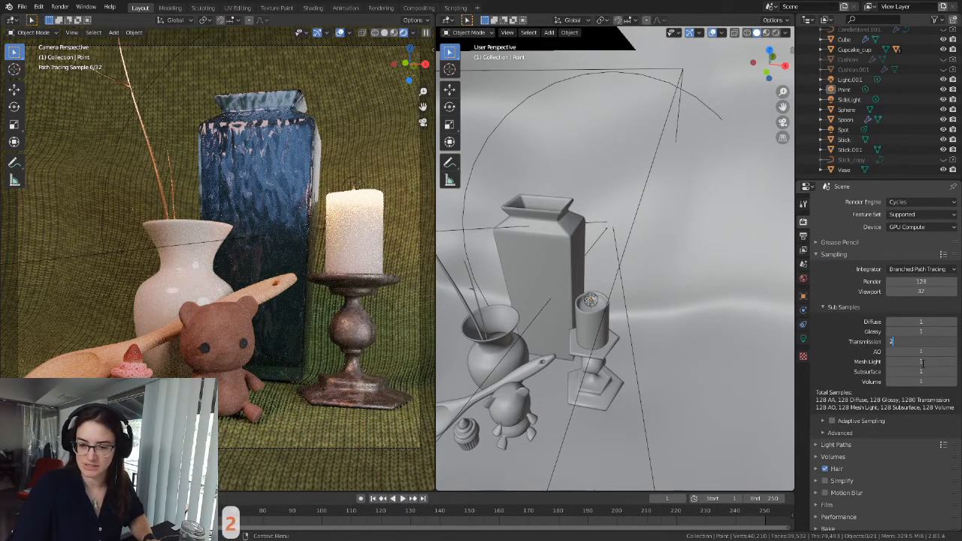
drag(904, 344, 874, 346)
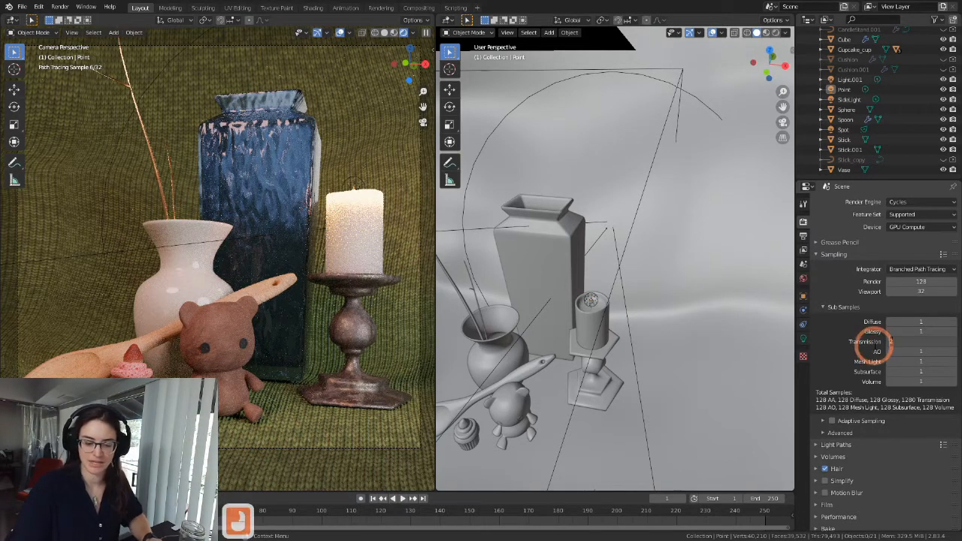
text(3)
click(923, 372)
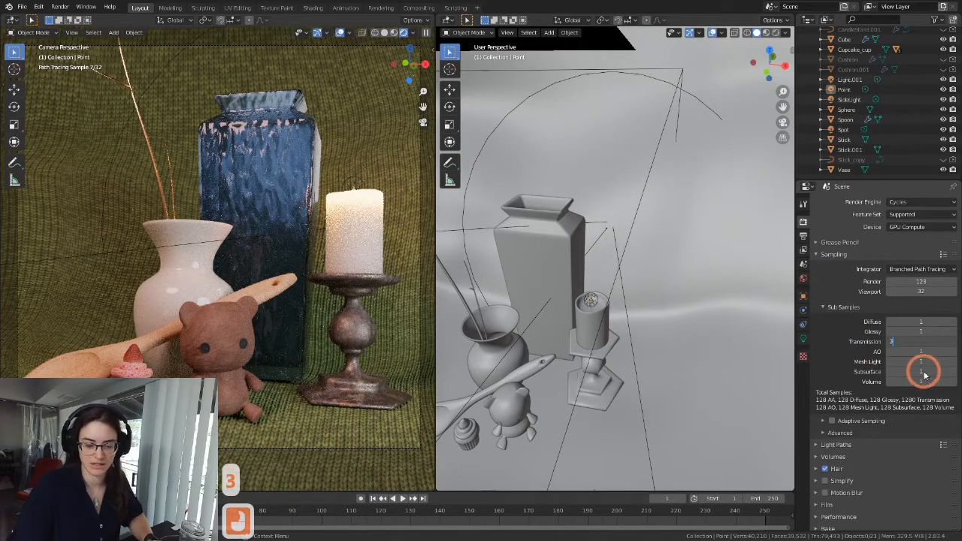
click(921, 370)
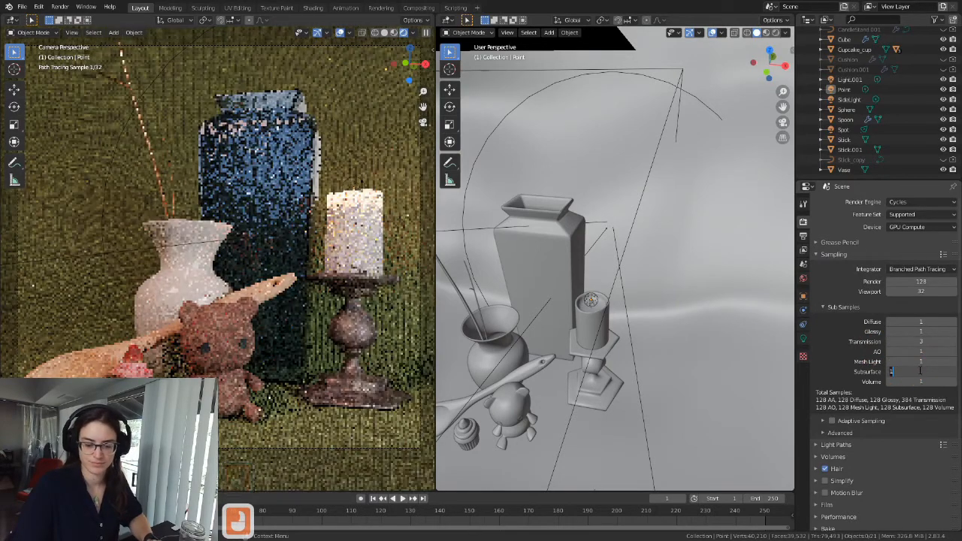
text(3)
key(Return)
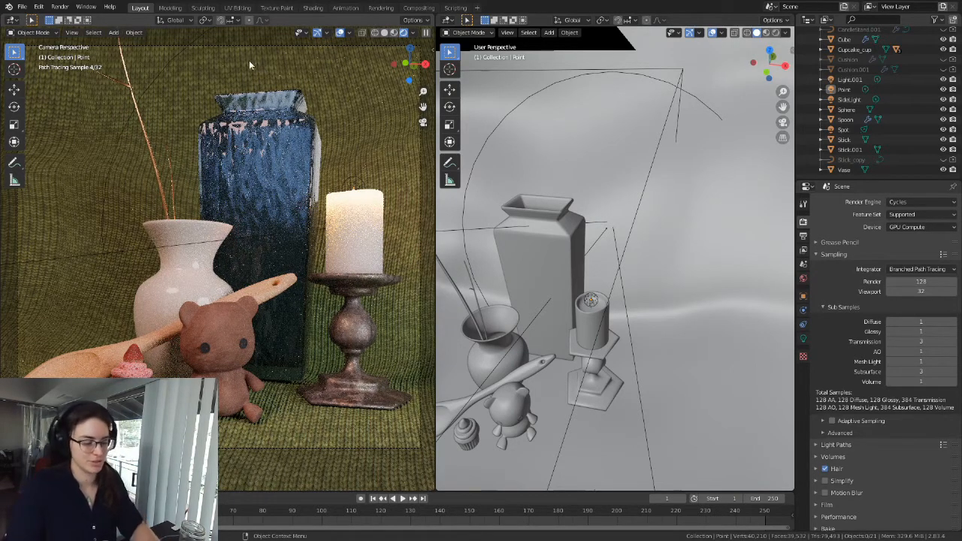
Step: Open the render window, select render slot 3 and render the still with the new sub-sample settings
key(F11)
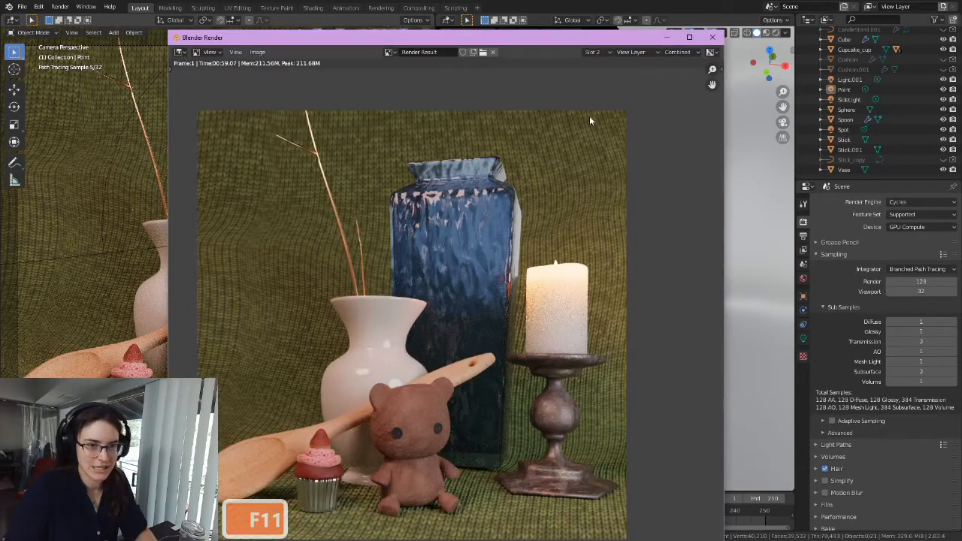
click(592, 52)
key(j)
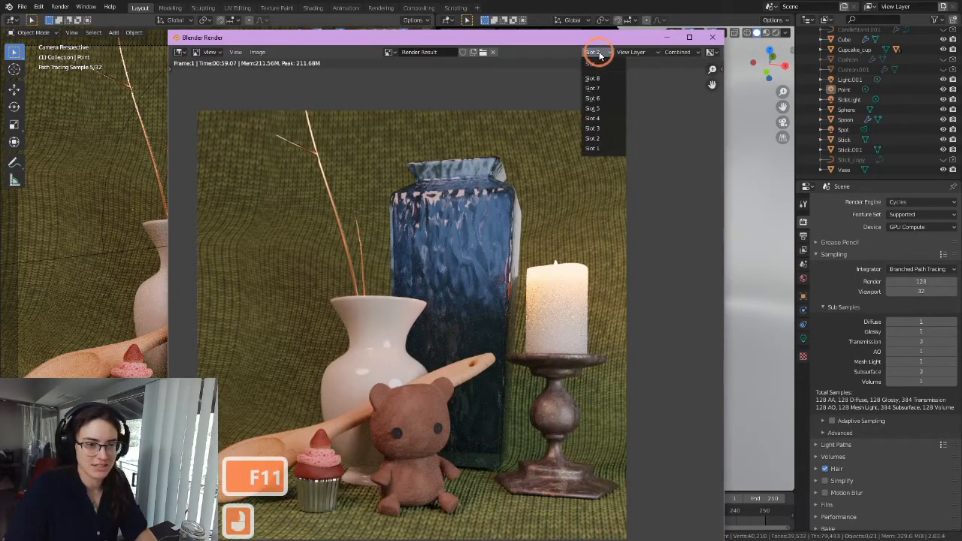
click(593, 128)
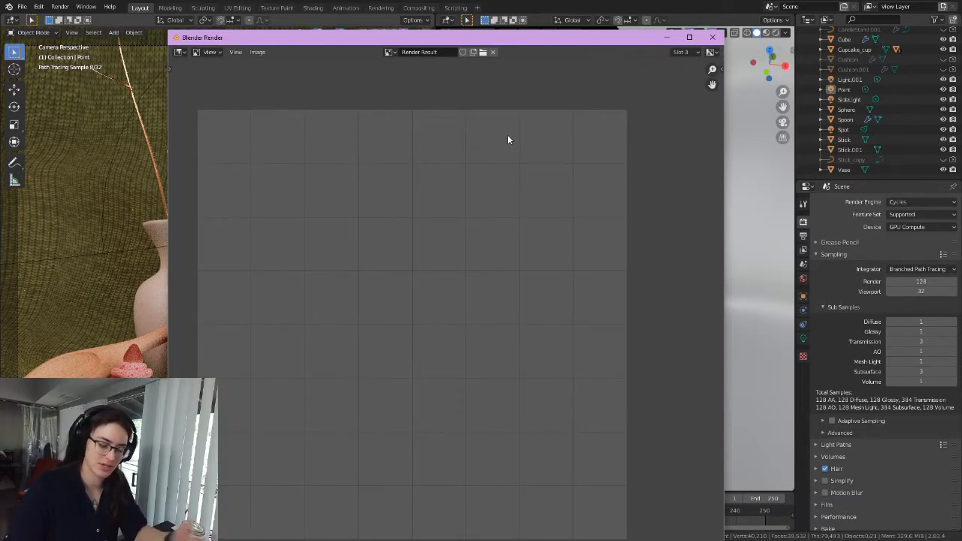
key(F12)
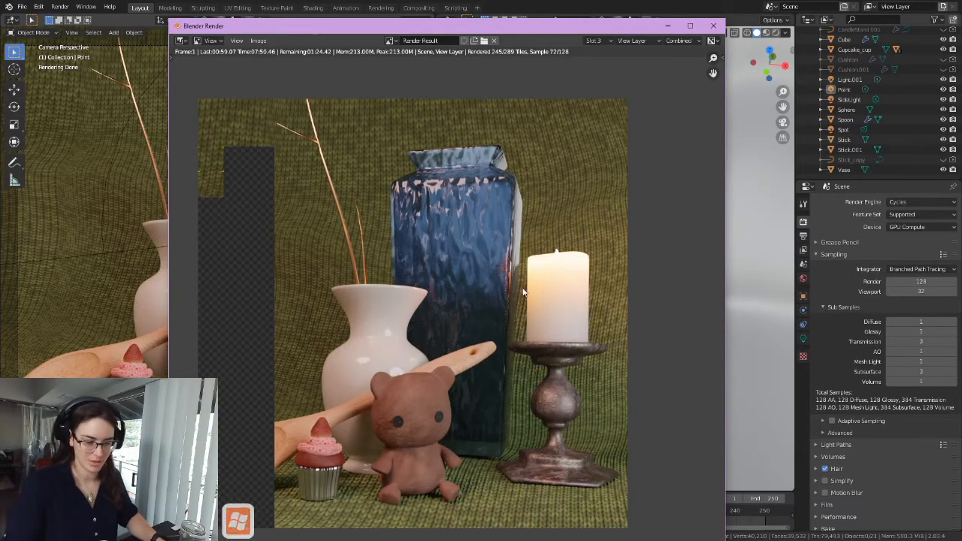
key(super)
mouse_move(505, 532)
mouse_move(526, 493)
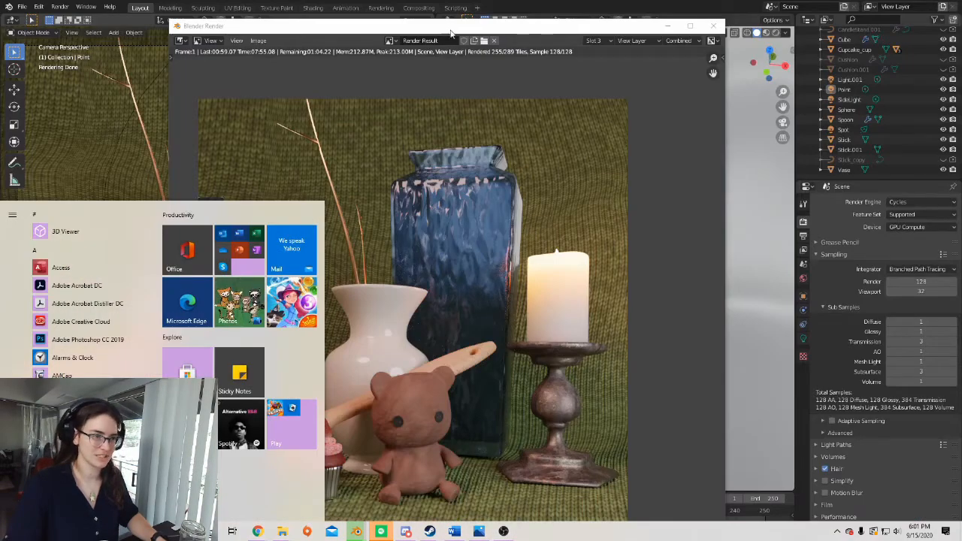
click(448, 27)
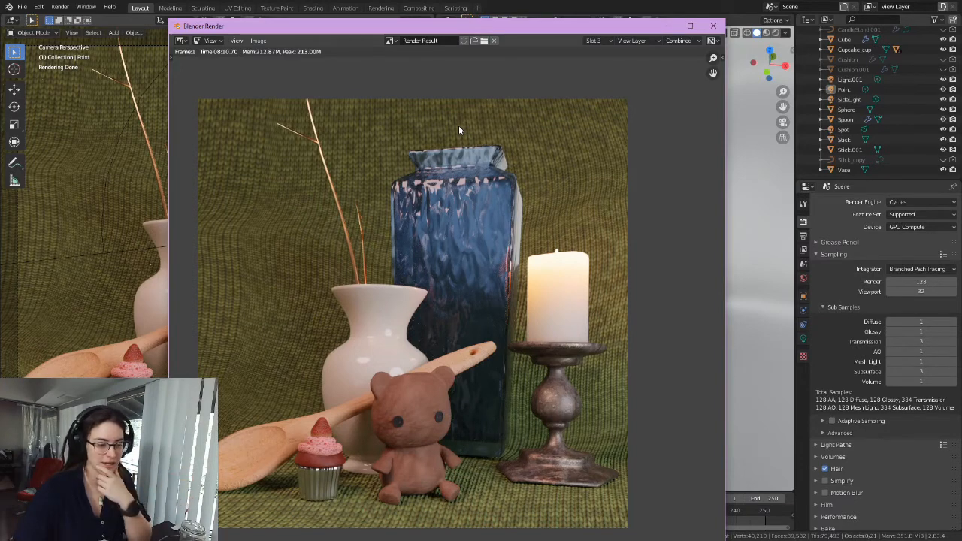
Step: Toggle between render slots 2 and 3, zooming in on the vase to compare the two renders
click(605, 43)
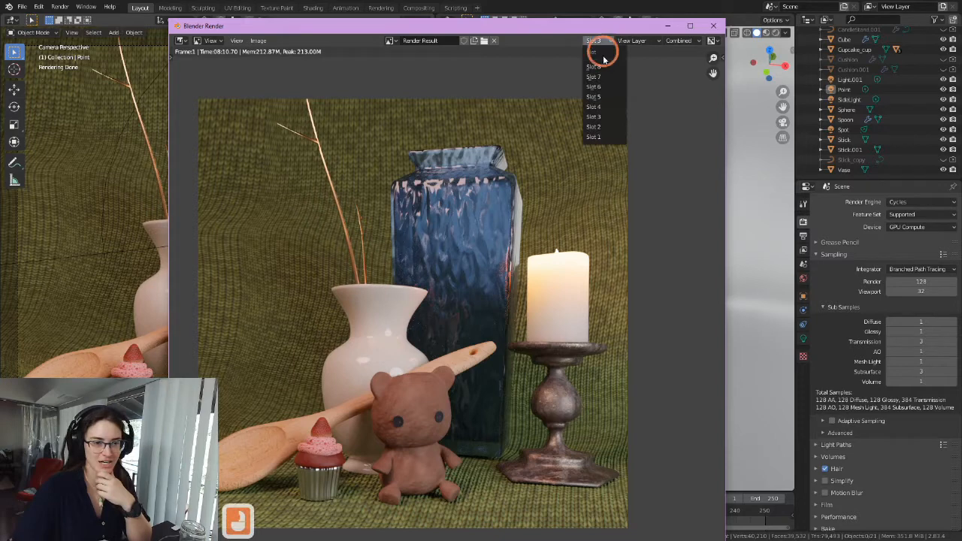
click(600, 127)
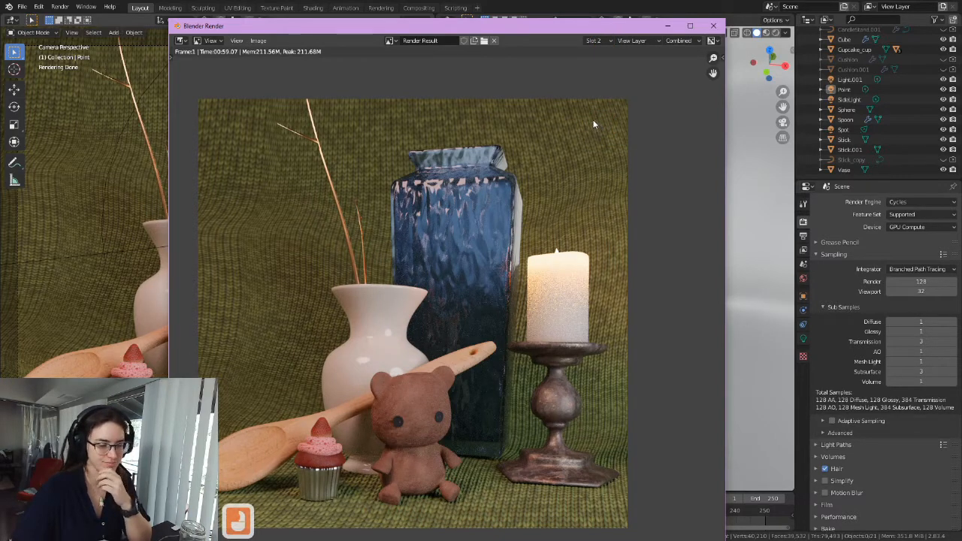
click(599, 41)
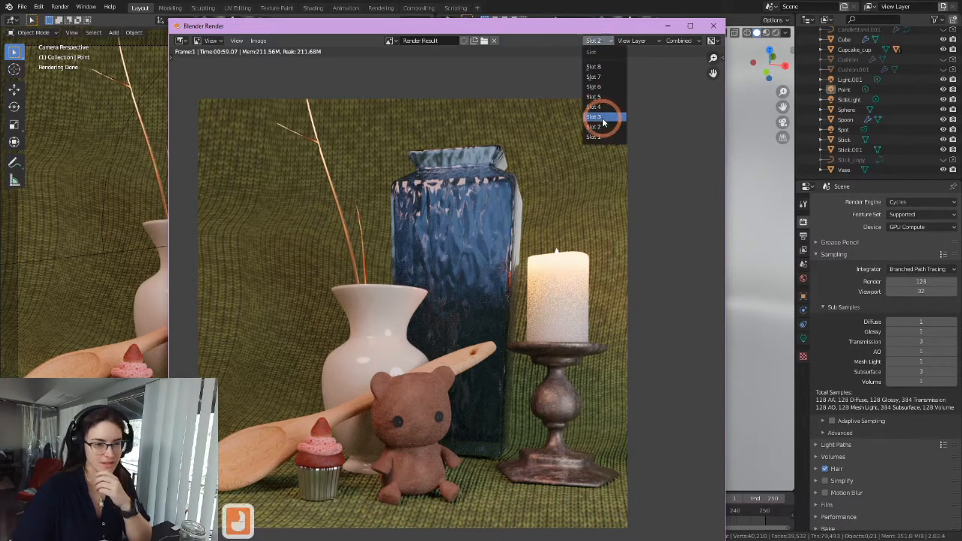
click(601, 118)
click(599, 41)
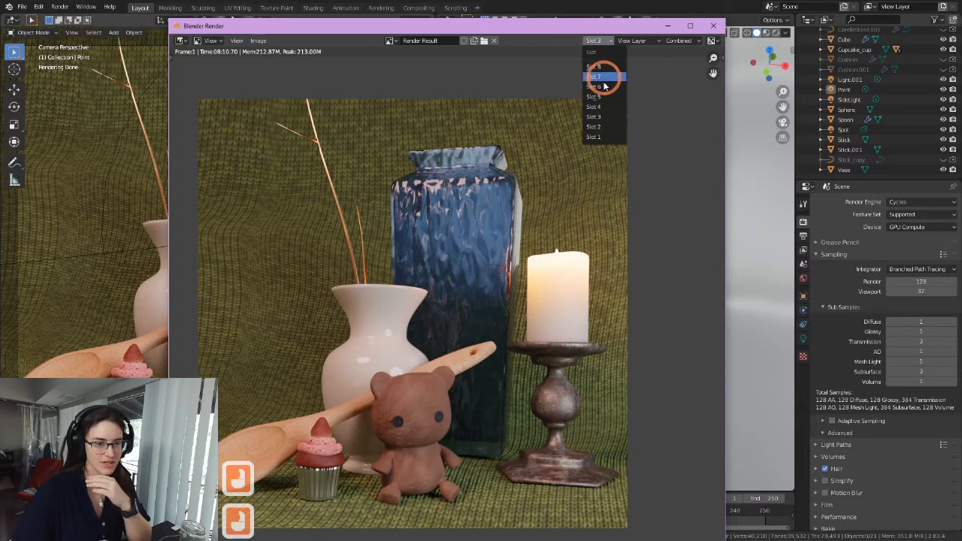
click(602, 127)
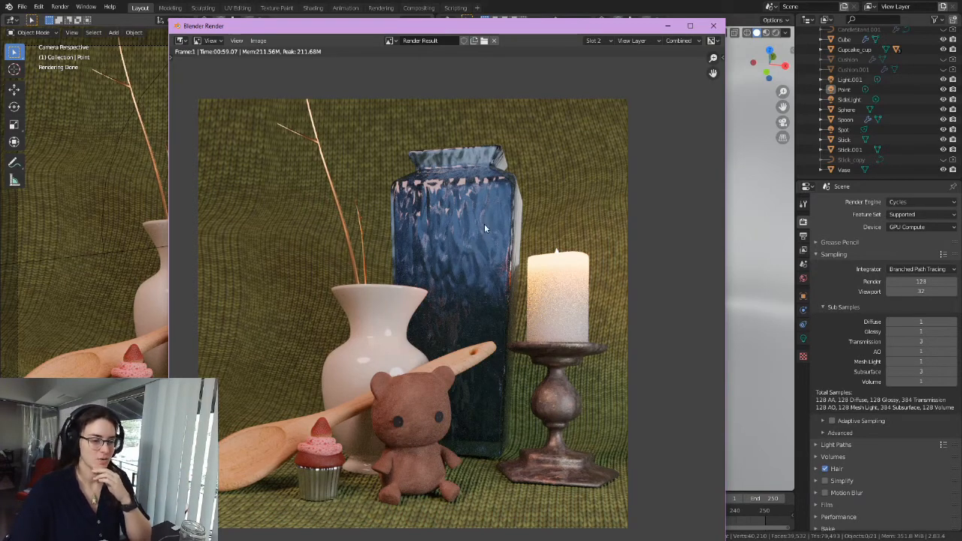
click(595, 40)
click(594, 118)
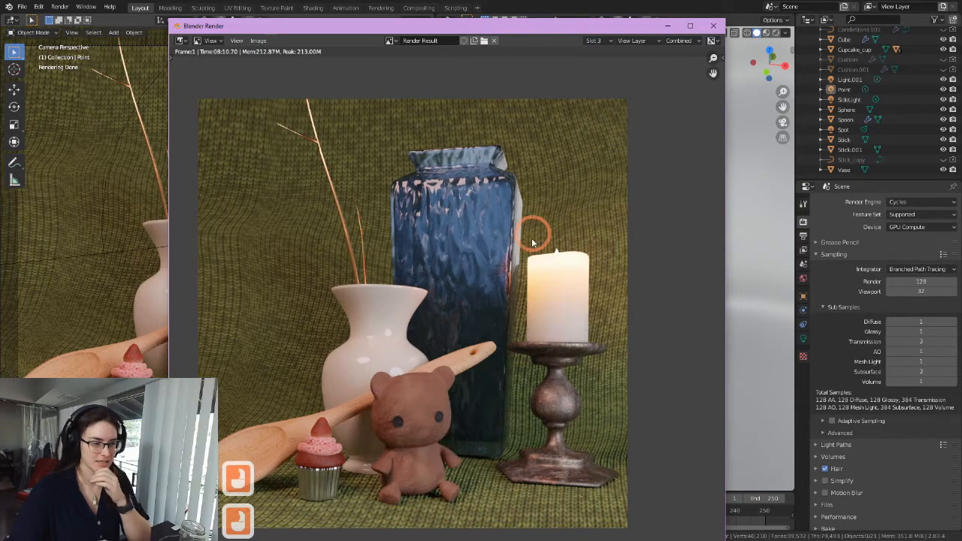
scroll(549, 262, up, 5)
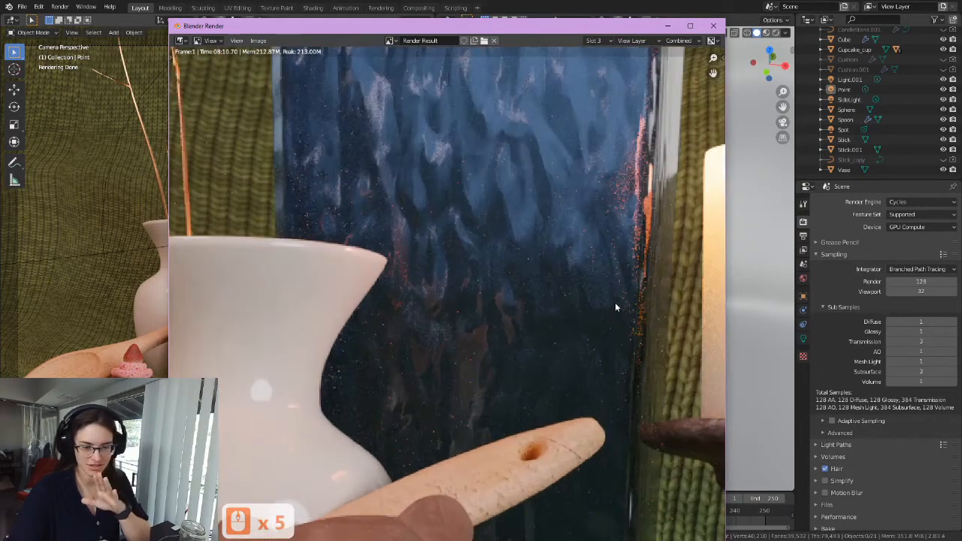
scroll(615, 302, down, 4)
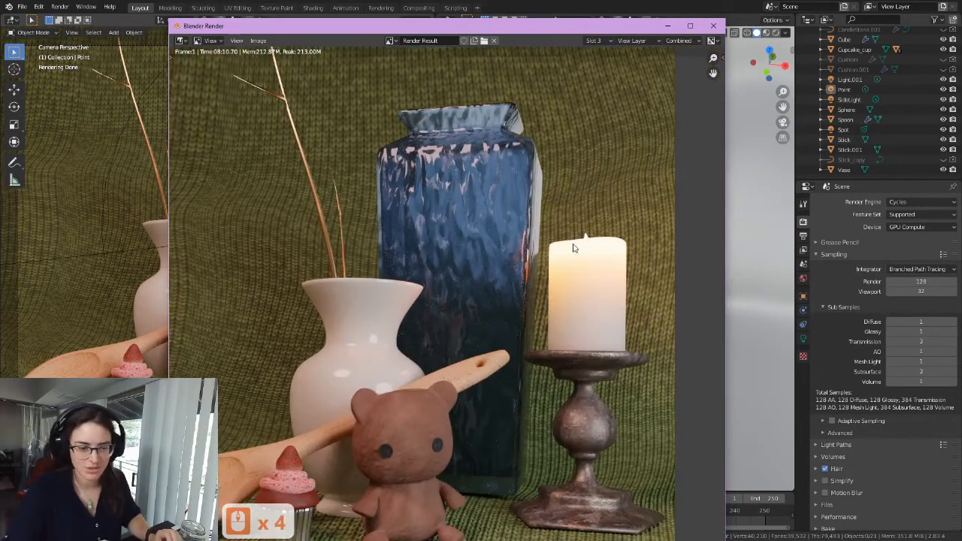
click(593, 41)
click(598, 127)
click(593, 40)
click(593, 117)
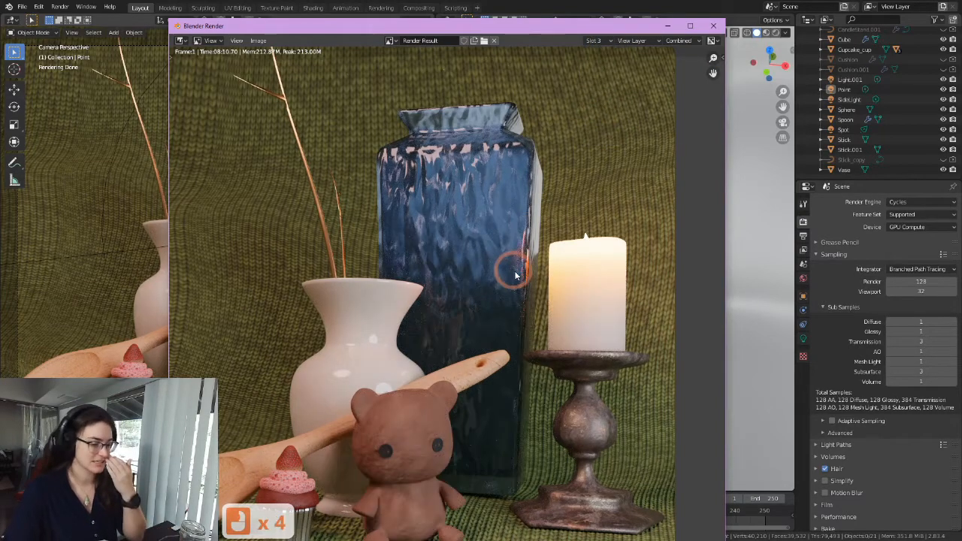
scroll(532, 291, down, 2)
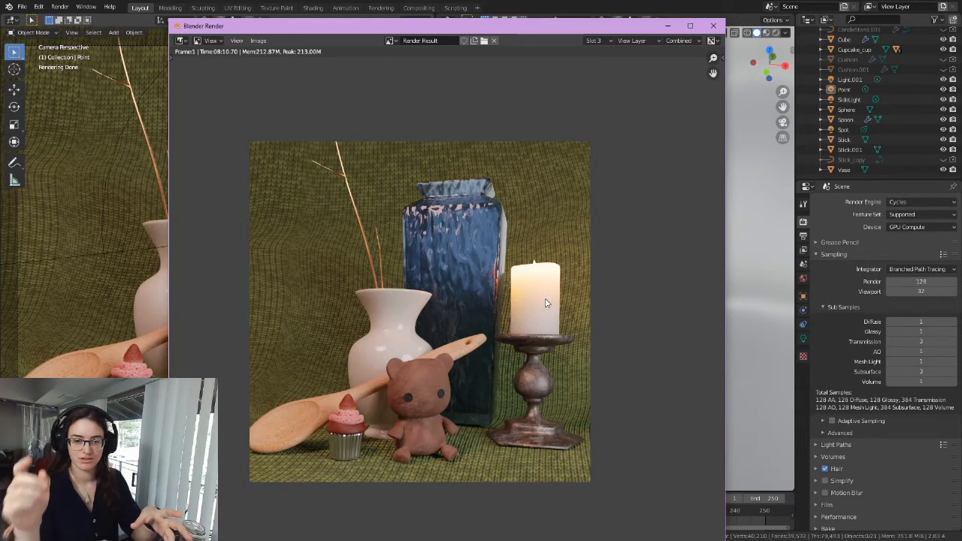
Step: Set the Transmission and Subsurface sub-samples back to 1
click(923, 341)
text(1)
click(924, 372)
click(926, 371)
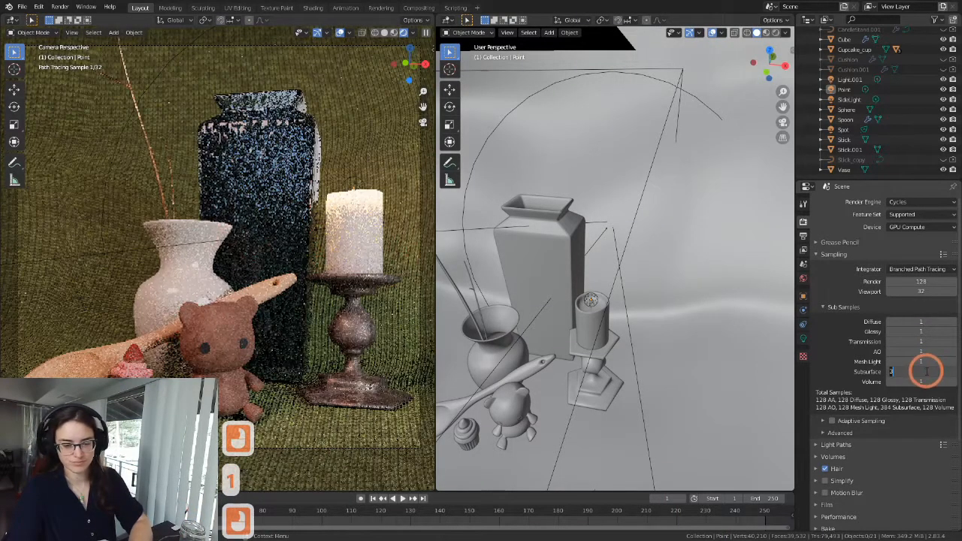
text(1)
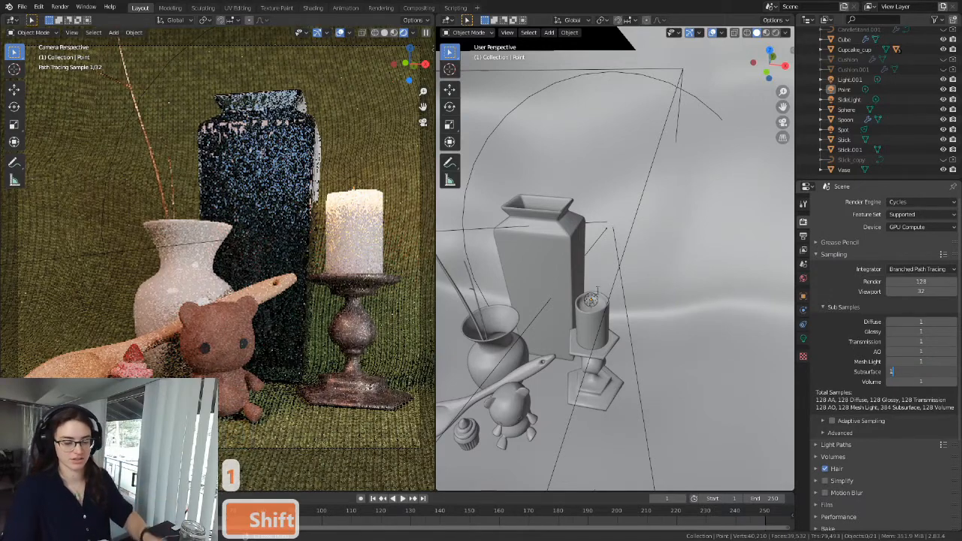
key(Return)
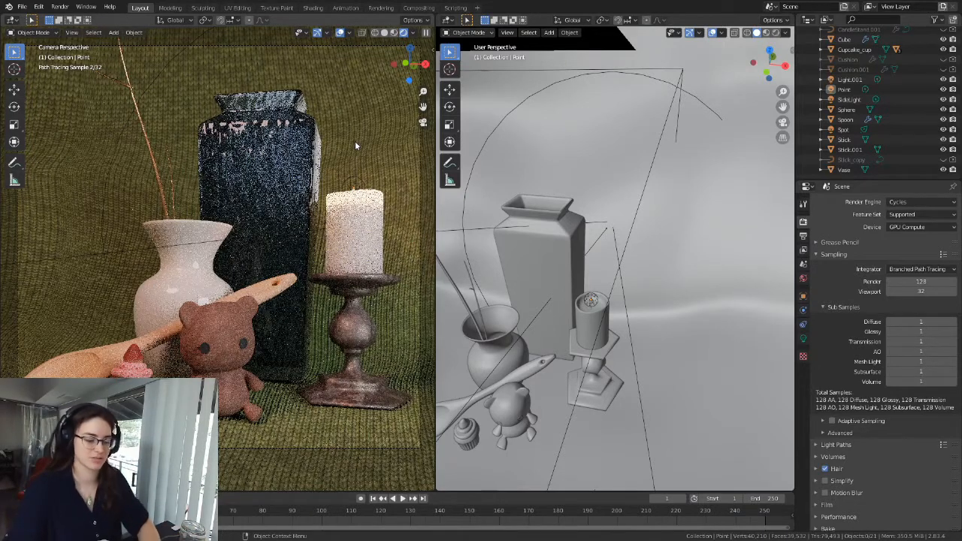
Step: Reopen the render window, switch to render slot 1 and zoom and pan across that render
key(F11)
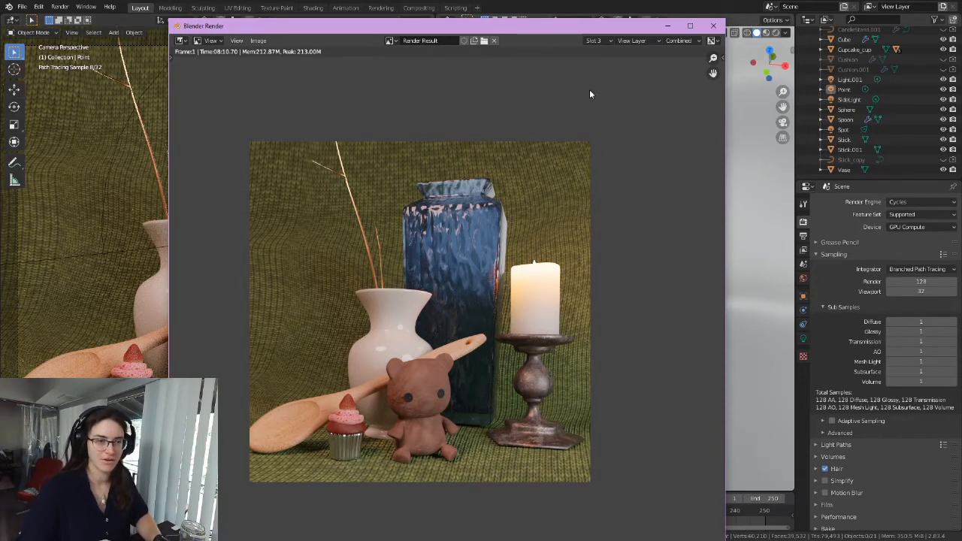
click(598, 42)
click(598, 51)
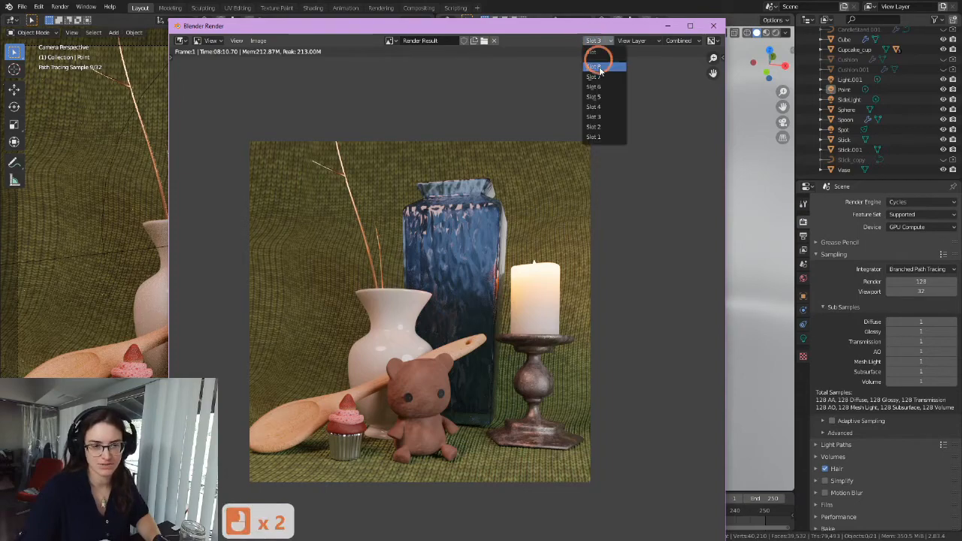
click(601, 136)
scroll(478, 322, up, 3)
mouse_move(487, 402)
shift+middle_down()
mouse_move(537, 346)
mouse_move(565, 336)
mouse_move(496, 358)
mouse_move(487, 374)
mouse_move(609, 356)
mouse_move(493, 386)
shift+middle_up()
scroll(524, 356, up, 2)
scroll(492, 361, up, 2)
scroll(612, 352, down, 2)
shift+middle_drag(566, 324, 524, 353)
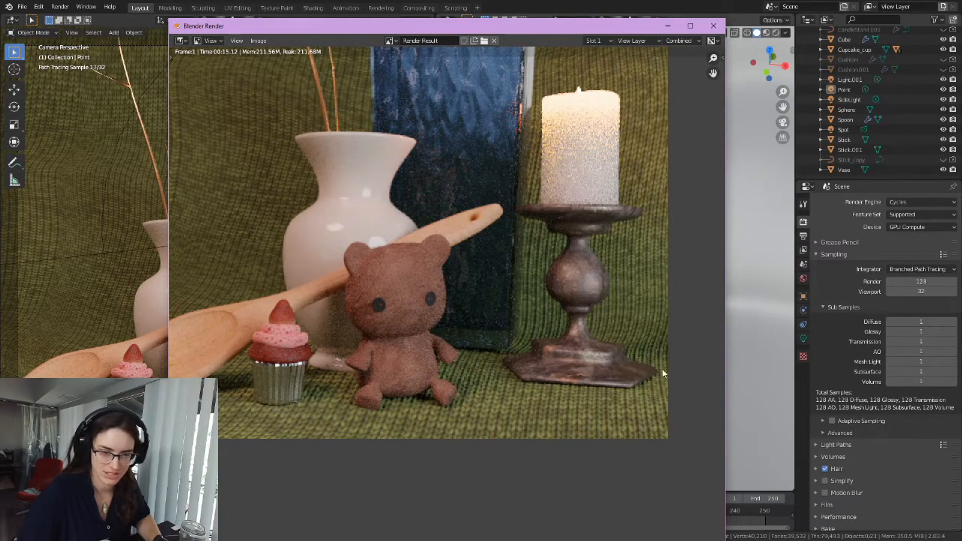
Step: Switch to render slot 2 and zoom and pan around the teddy bear and candlestick to inspect noise
click(593, 40)
click(598, 133)
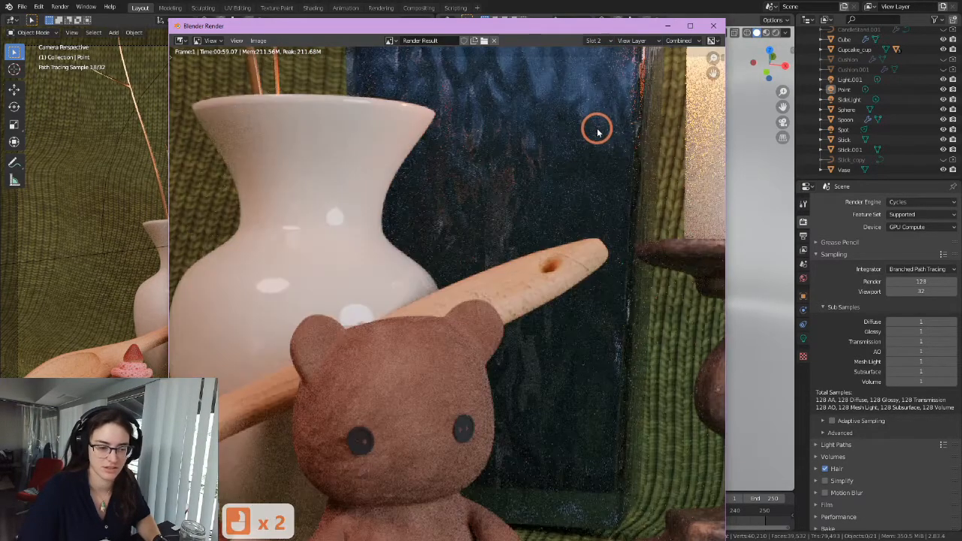
scroll(576, 369, down, 2)
shift+middle_drag(575, 371, 568, 328)
scroll(558, 330, down, 2)
scroll(533, 382, up, 3)
shift+middle_drag(536, 404, 489, 346)
scroll(515, 382, up, 2)
shift+middle_drag(519, 388, 462, 357)
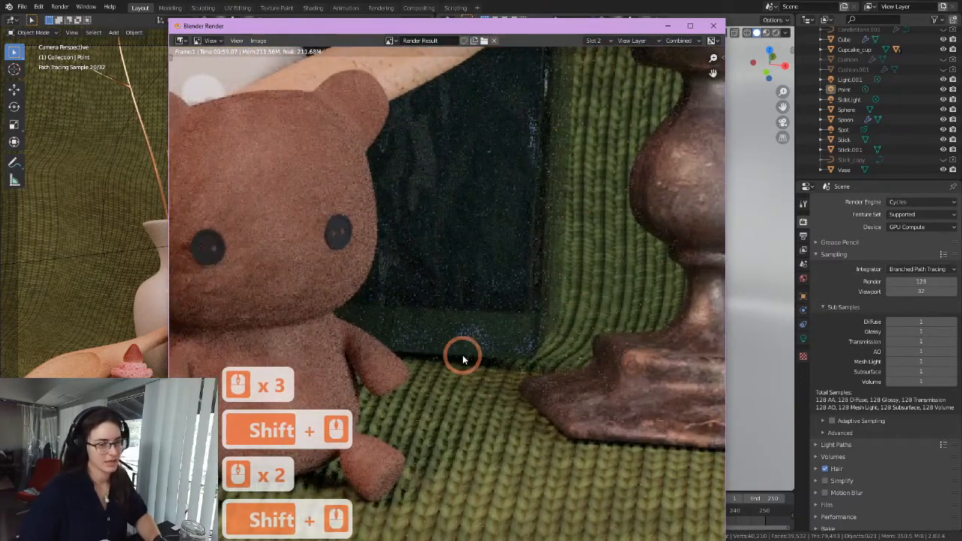
scroll(484, 319, down, 4)
scroll(443, 308, up, 4)
shift+middle_drag(426, 360, 400, 312)
scroll(448, 323, up, 2)
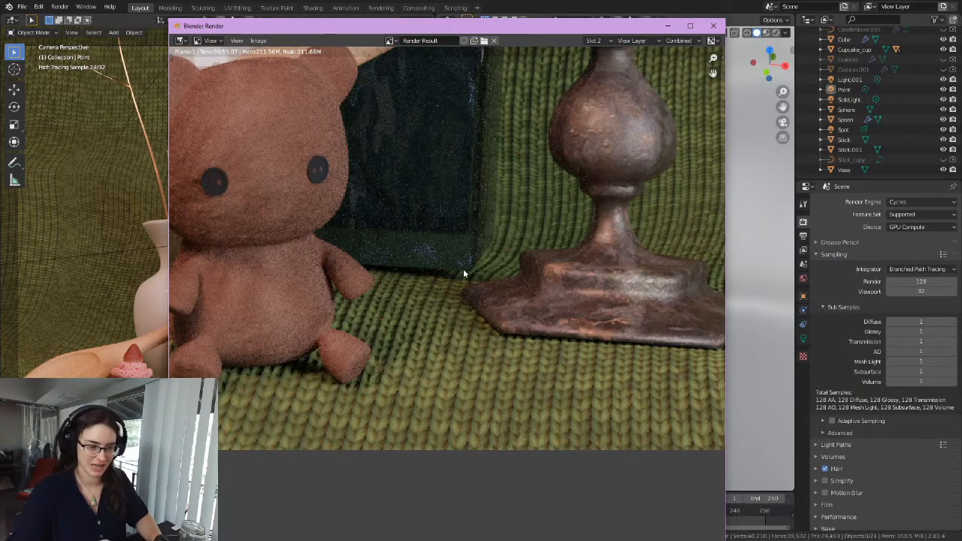
Step: Zoom and pan across the candlestick base and teddy bear in render slot 2 to examine the noise
shift+middle_drag(459, 292, 393, 286)
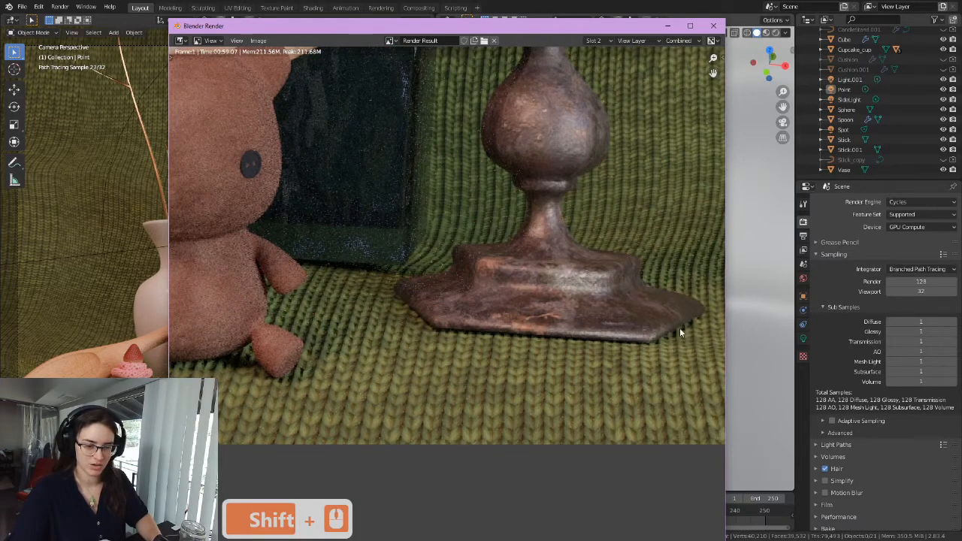
shift+middle_drag(331, 372, 361, 354)
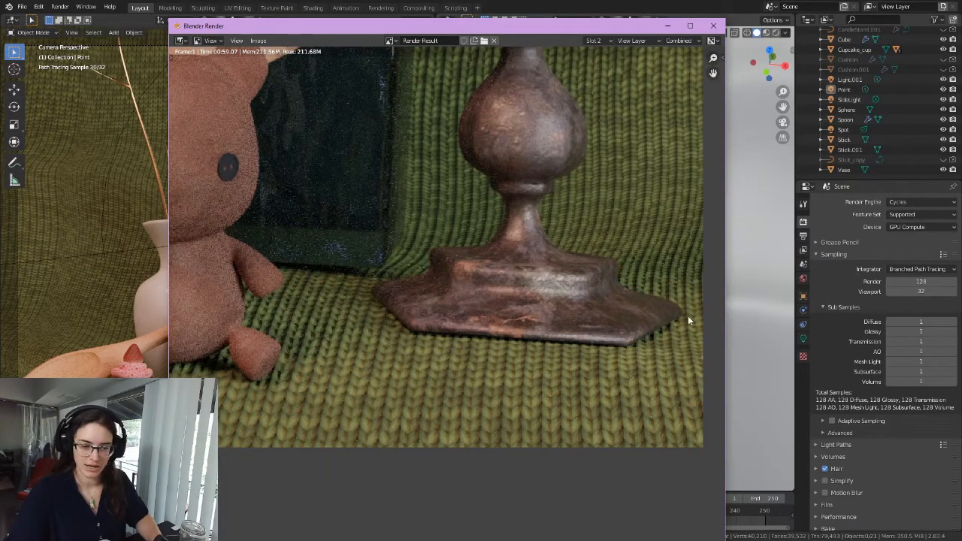
scroll(451, 305, down, 2)
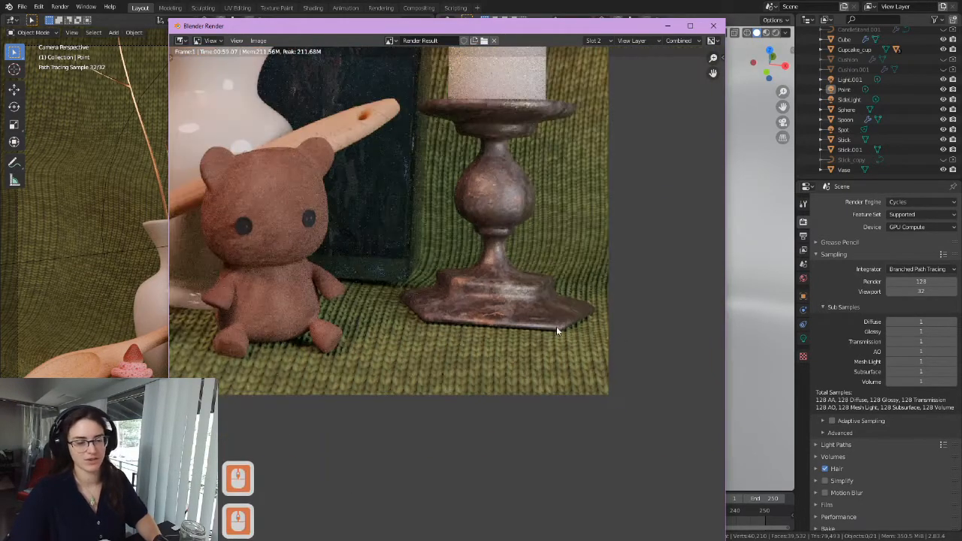
scroll(544, 324, down, 3)
scroll(544, 334, up, 7)
shift+middle_drag(544, 340, 388, 321)
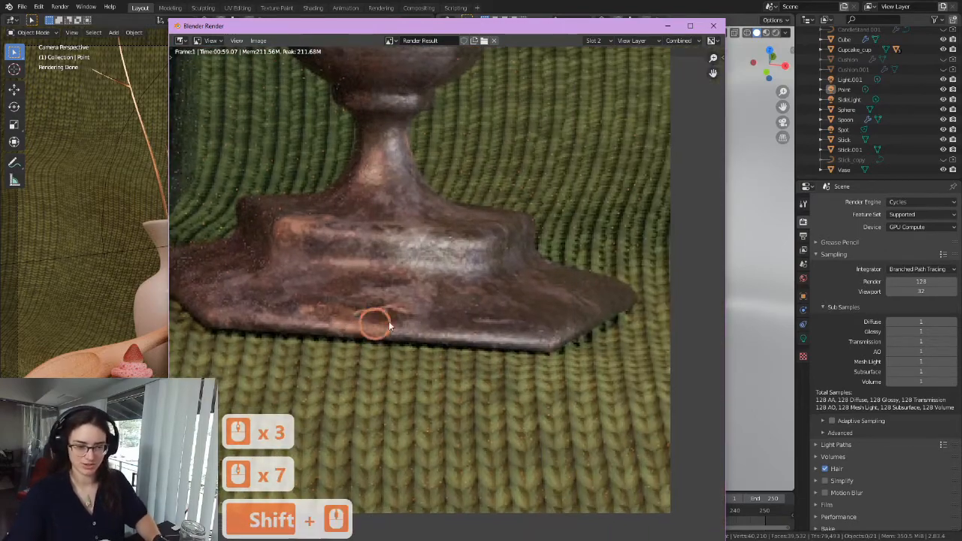
scroll(451, 316, down, 1)
shift+middle_drag(466, 375, 505, 322)
scroll(505, 324, down, 6)
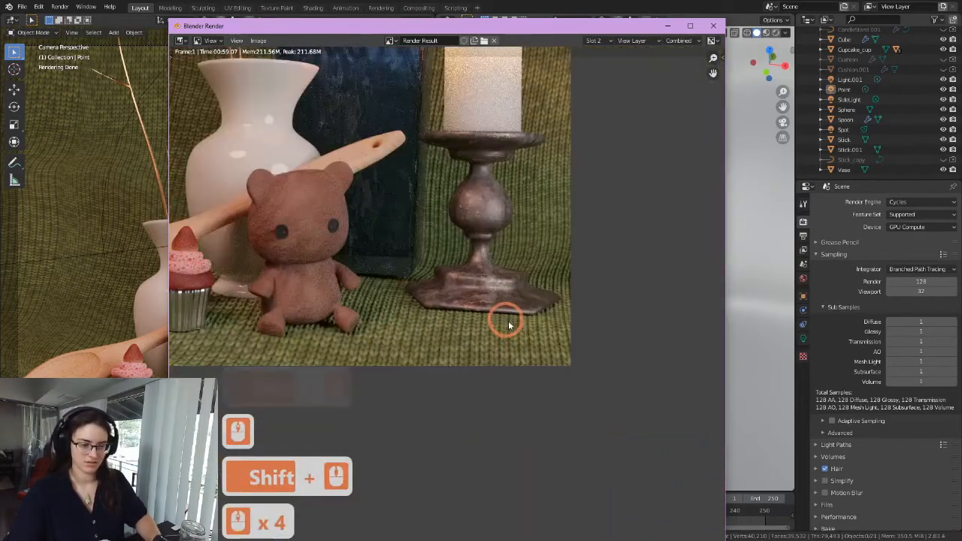
scroll(471, 328, up, 5)
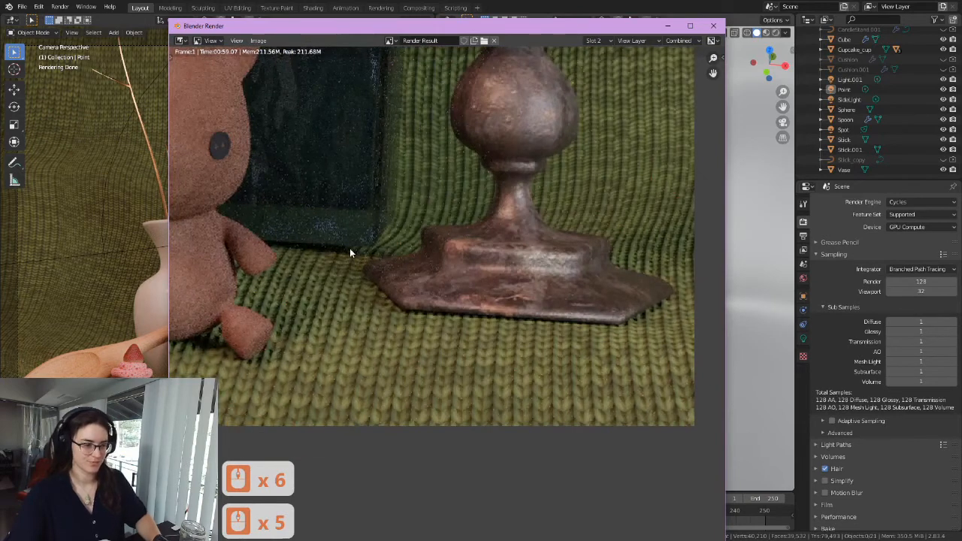
Step: Pan and zoom around the teddy bear, cupcake, vase and candle to examine noise across the whole render
shift+middle_drag(378, 240, 516, 333)
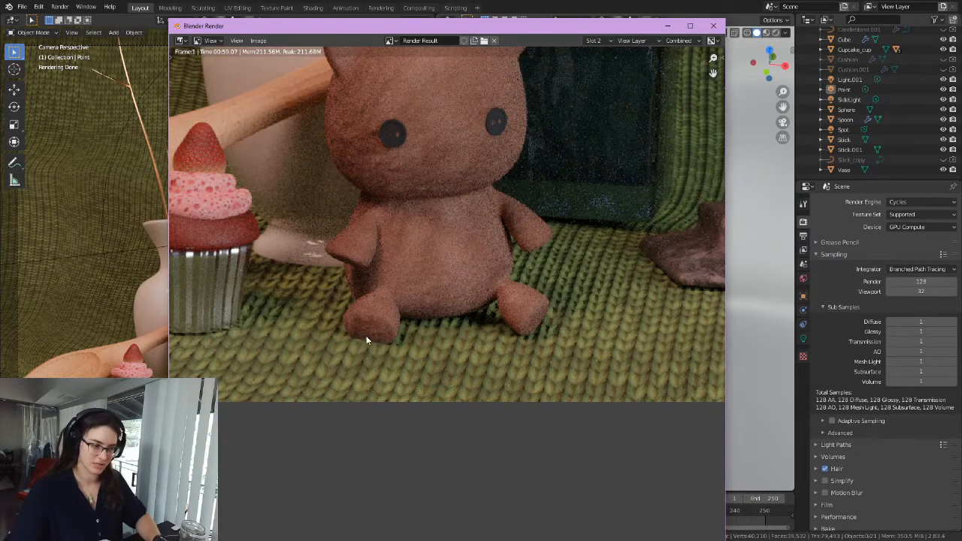
shift+middle_drag(366, 340, 426, 361)
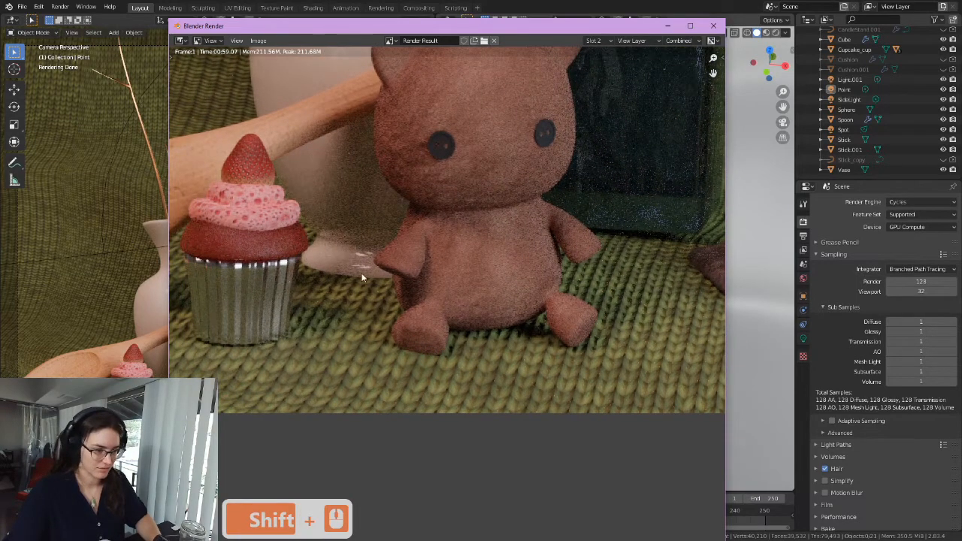
shift+middle_drag(357, 283, 457, 306)
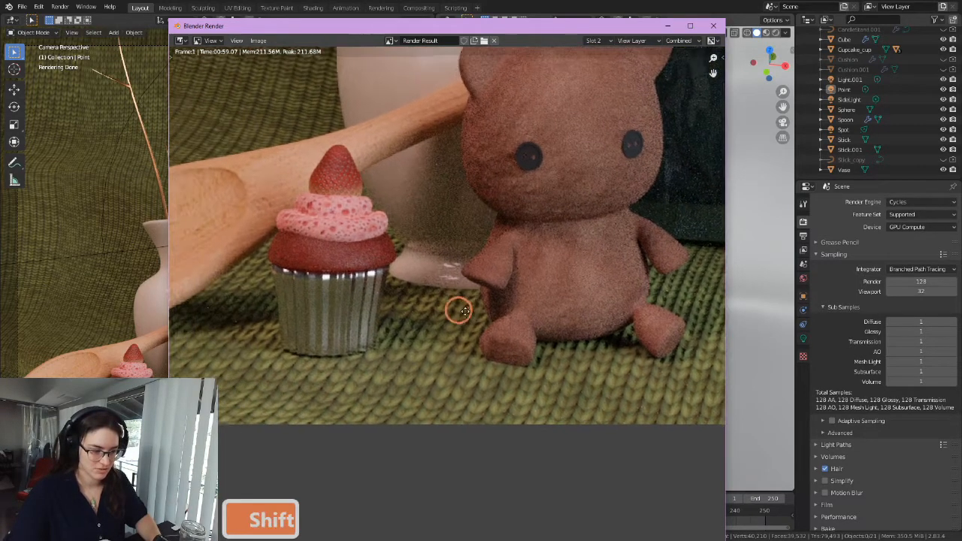
scroll(455, 308, down, 2)
middle_drag(473, 348, 467, 333)
shift+middle_drag(517, 286, 403, 379)
scroll(448, 263, down, 2)
scroll(448, 263, down, 1)
shift+middle_drag(472, 259, 457, 303)
shift+middle_drag(430, 357, 414, 311)
scroll(414, 311, up, 3)
shift+middle_drag(376, 248, 426, 279)
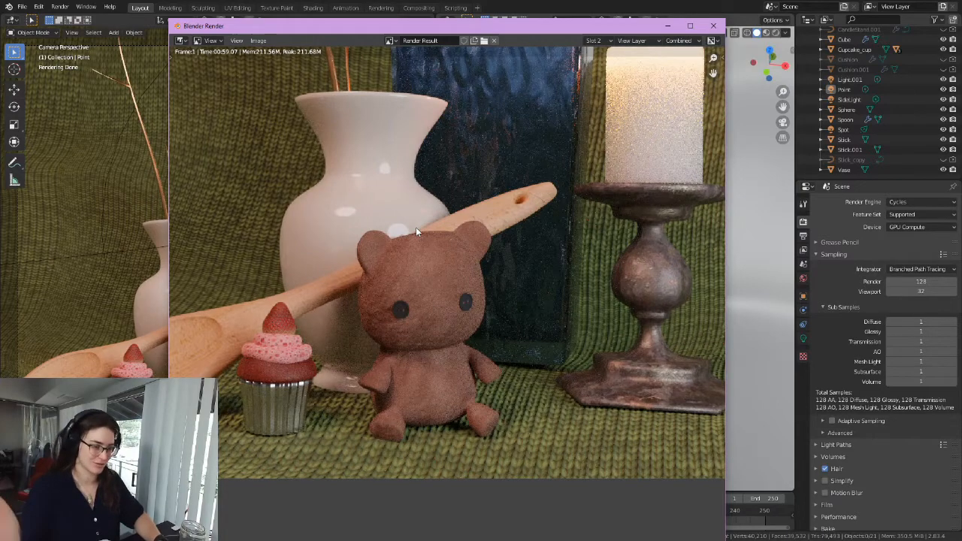
shift+middle_drag(468, 346, 501, 307)
scroll(554, 314, down, 1)
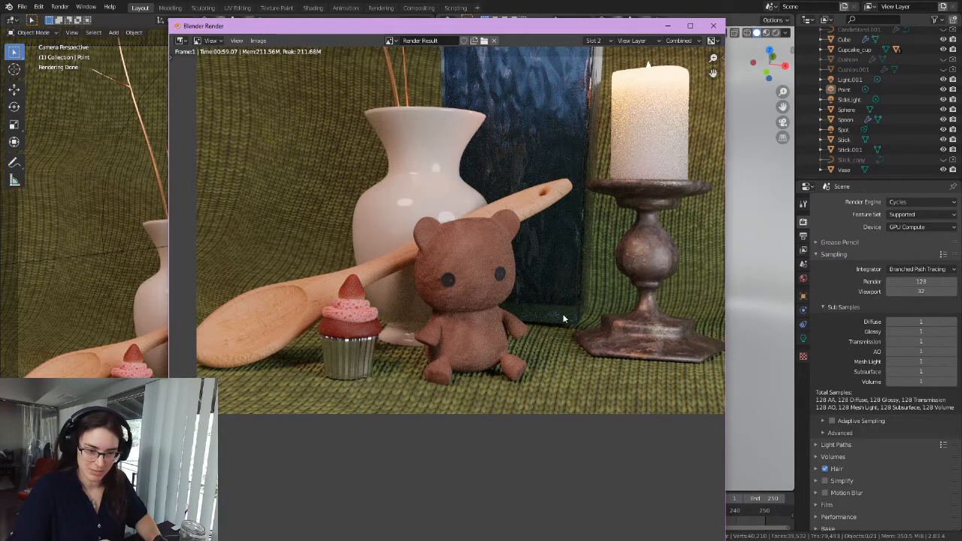
shift+middle_drag(414, 359, 404, 345)
shift+middle_drag(508, 358, 412, 369)
shift+middle_drag(446, 274, 451, 351)
shift+middle_drag(556, 377, 485, 275)
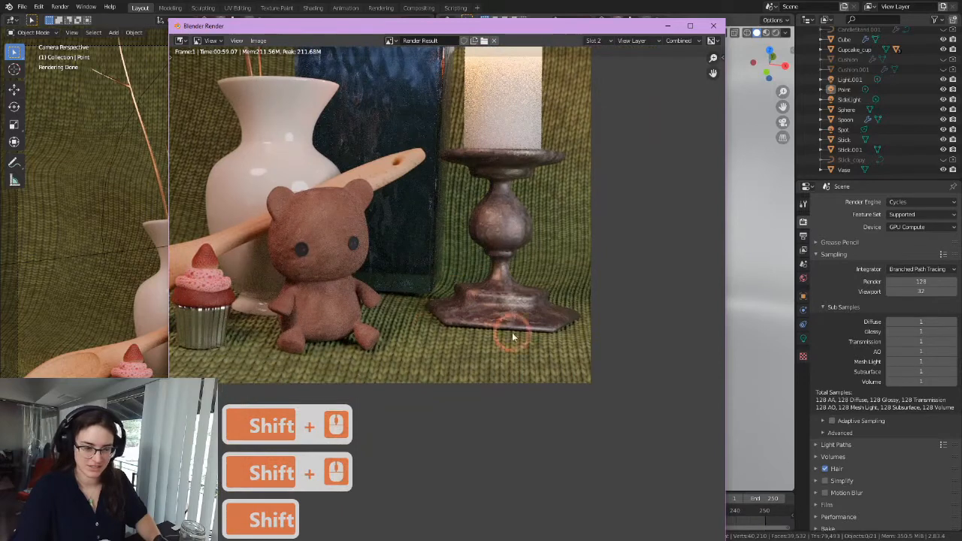
shift+middle_drag(430, 303, 470, 321)
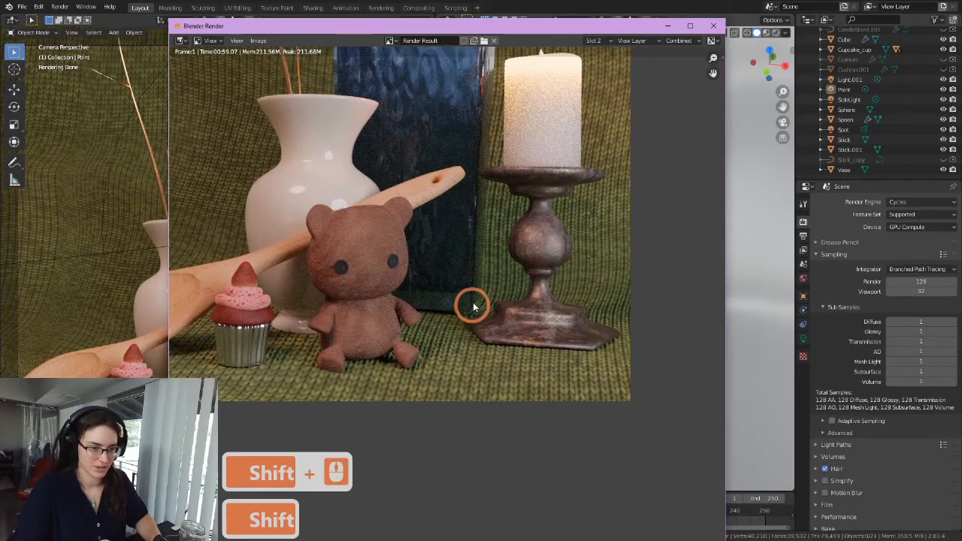
scroll(465, 297, down, 2)
shift+middle_drag(449, 277, 454, 305)
Step: Switch the render window to render slot 3 to view the other render
click(597, 41)
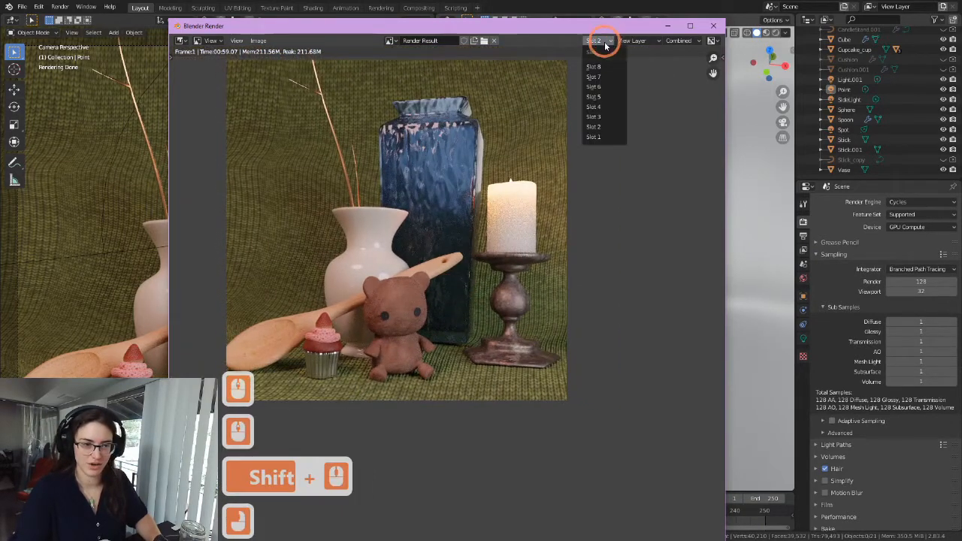
click(603, 118)
click(673, 42)
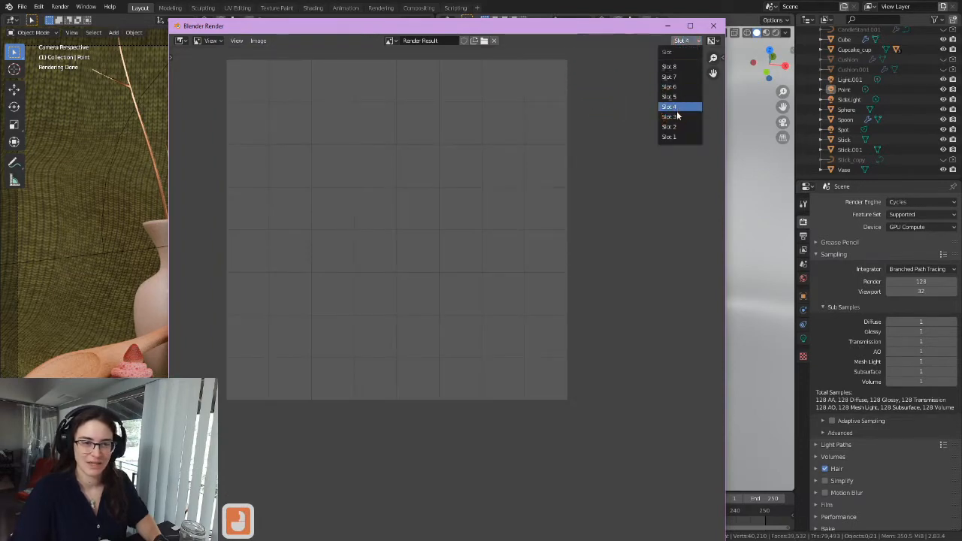
click(671, 107)
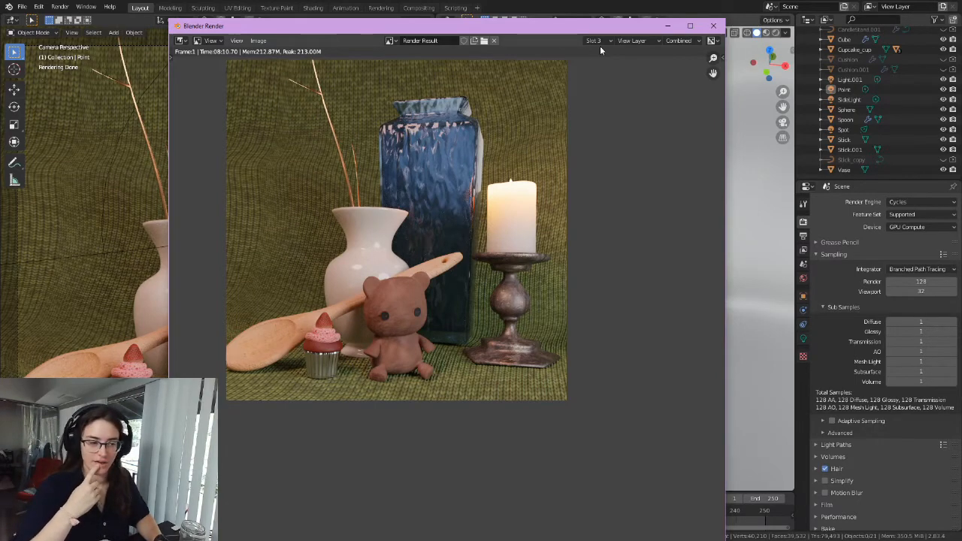
Step: Close the render window and draw a small viewport render region around the vase edge and candle
click(668, 26)
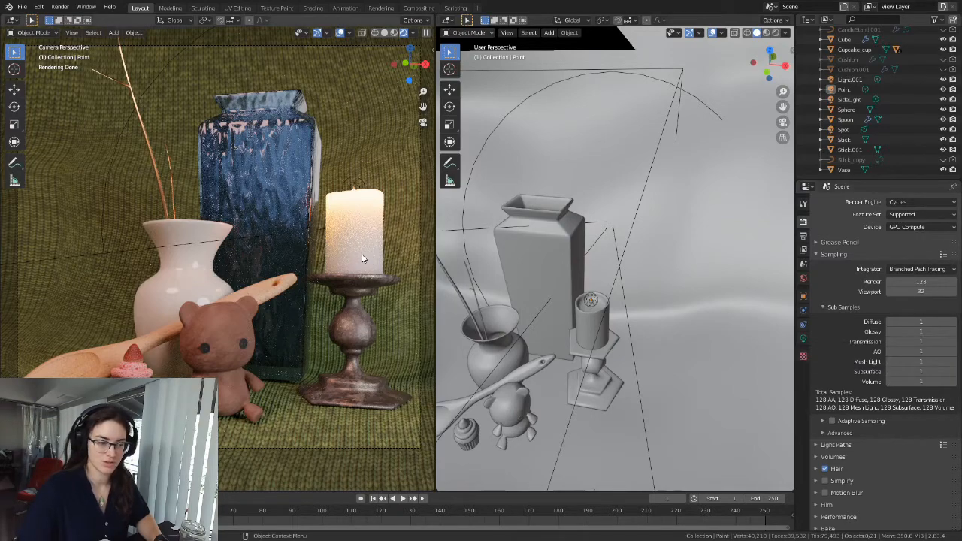
scroll(396, 205, up, 2)
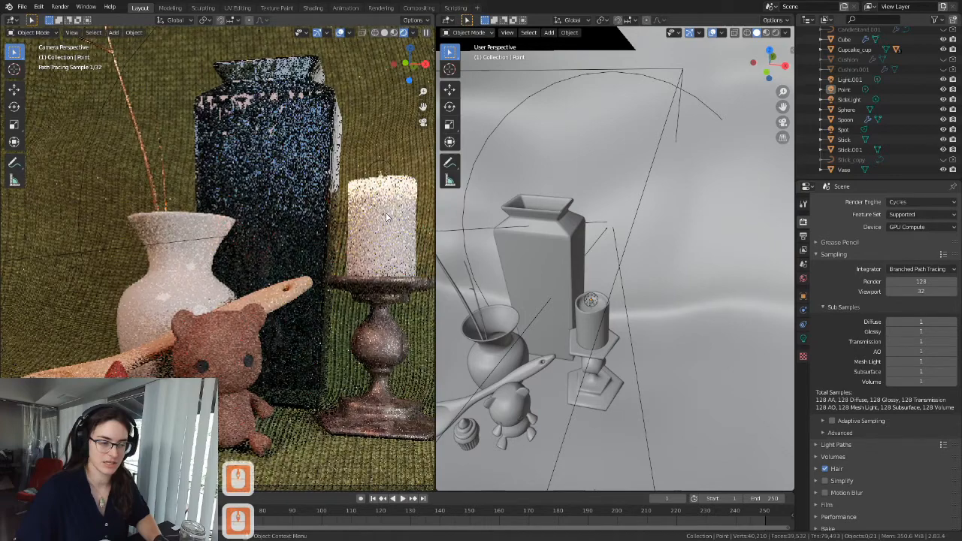
scroll(385, 216, down, 2)
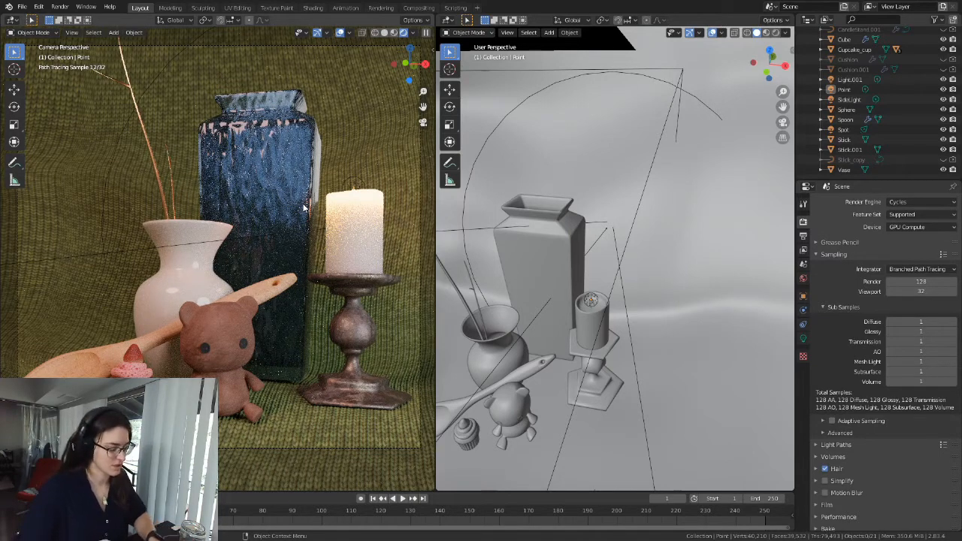
key(ctrl+b)
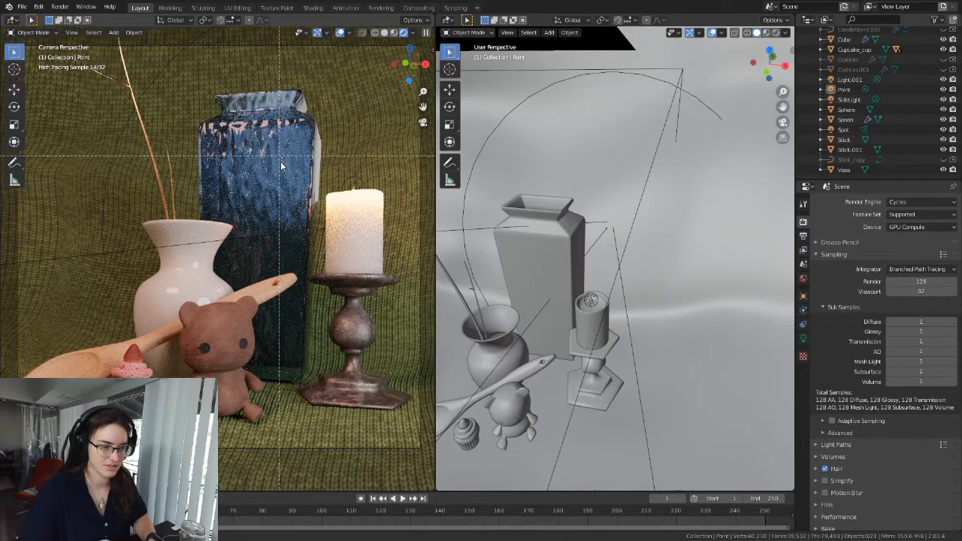
drag(279, 159, 374, 248)
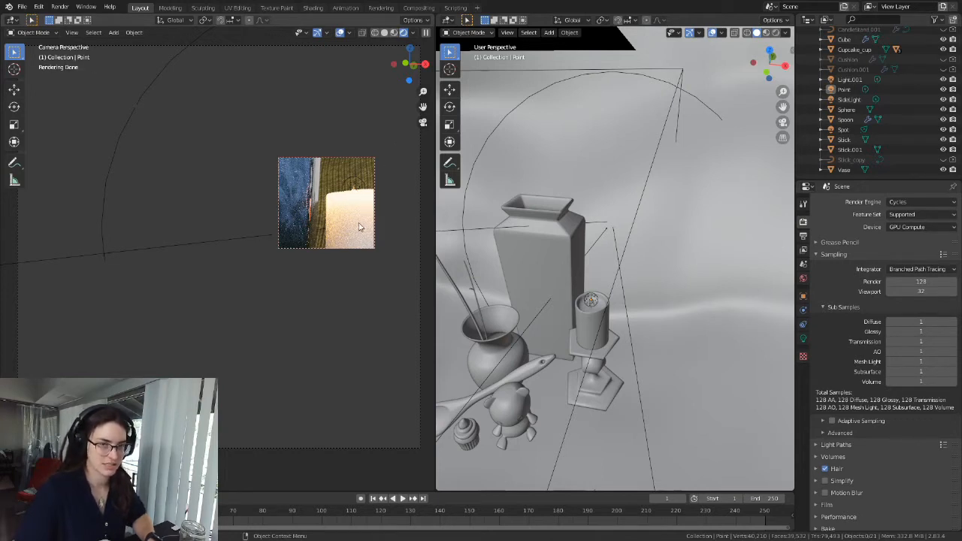
Step: Redraw the viewport render region so it covers the whole camera view
key(ctrl+b)
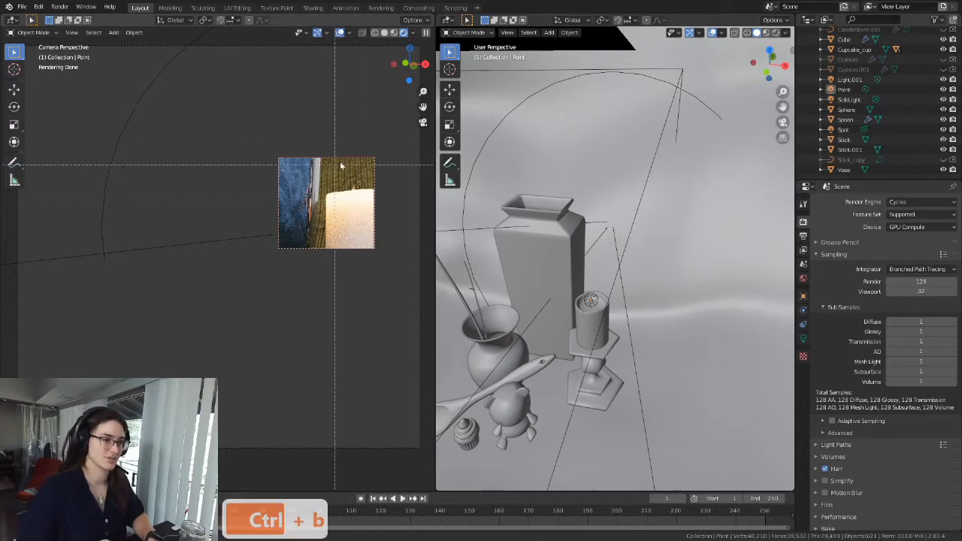
drag(426, 39, 9, 467)
key(ctrl+b)
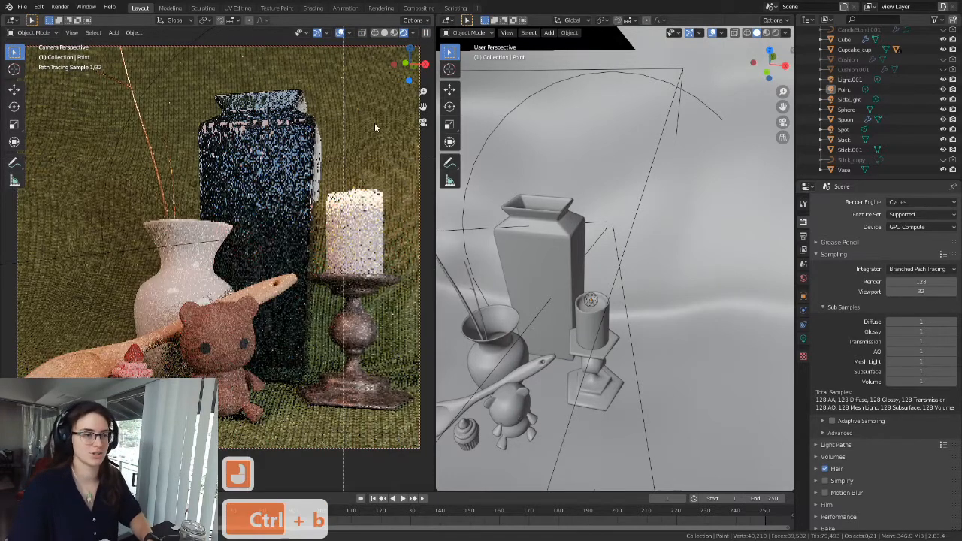
right_click(424, 51)
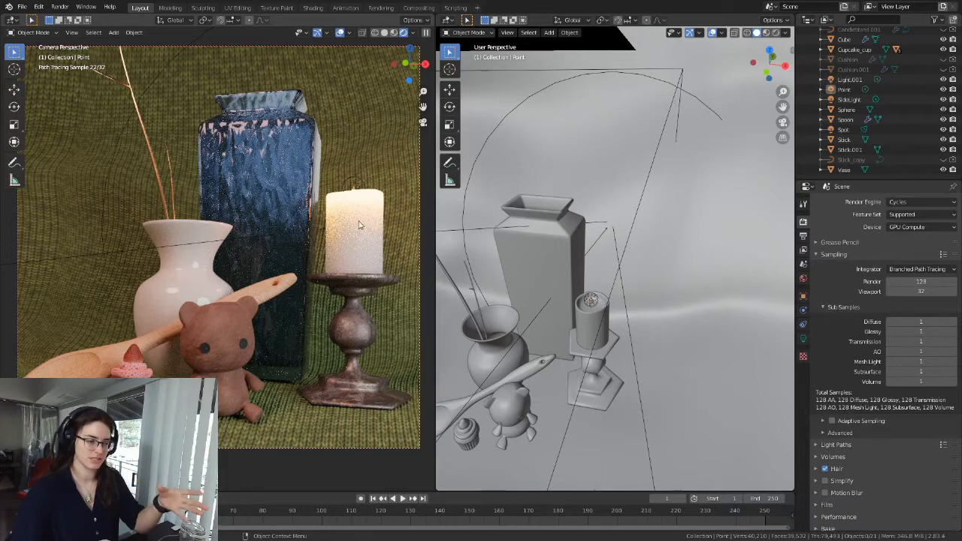
Step: Enable the Denoising Data pass in the View Layer properties
scroll(342, 243, up, 2)
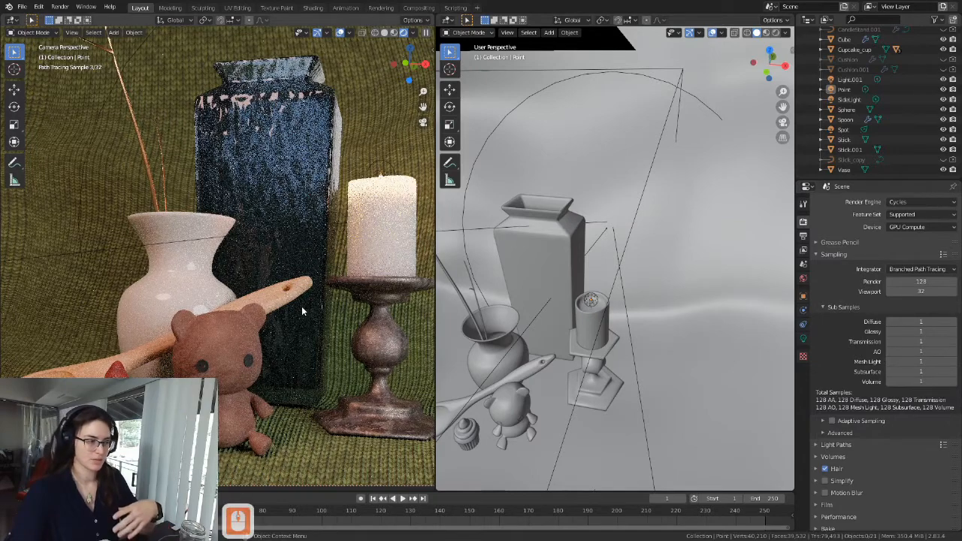
scroll(301, 305, down, 2)
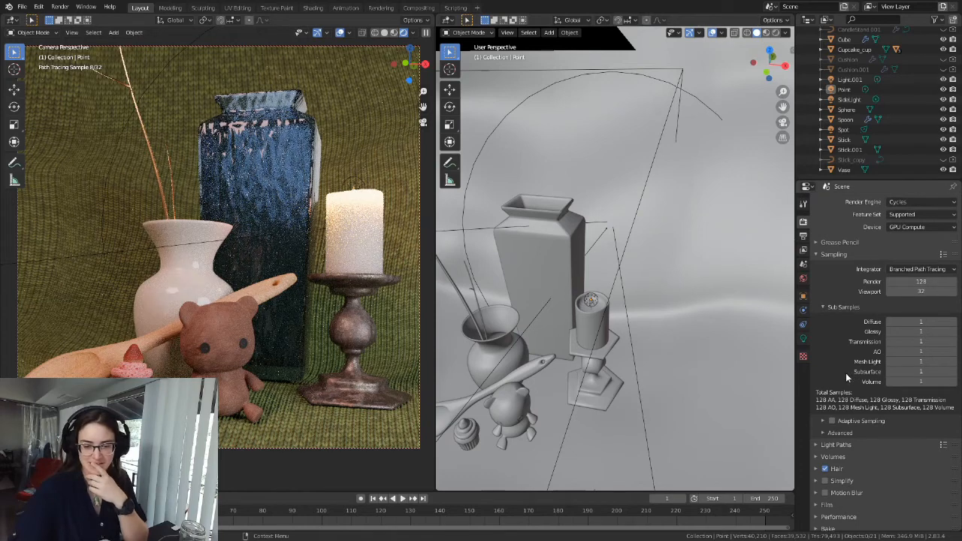
scroll(846, 372, down, 3)
scroll(846, 373, up, 3)
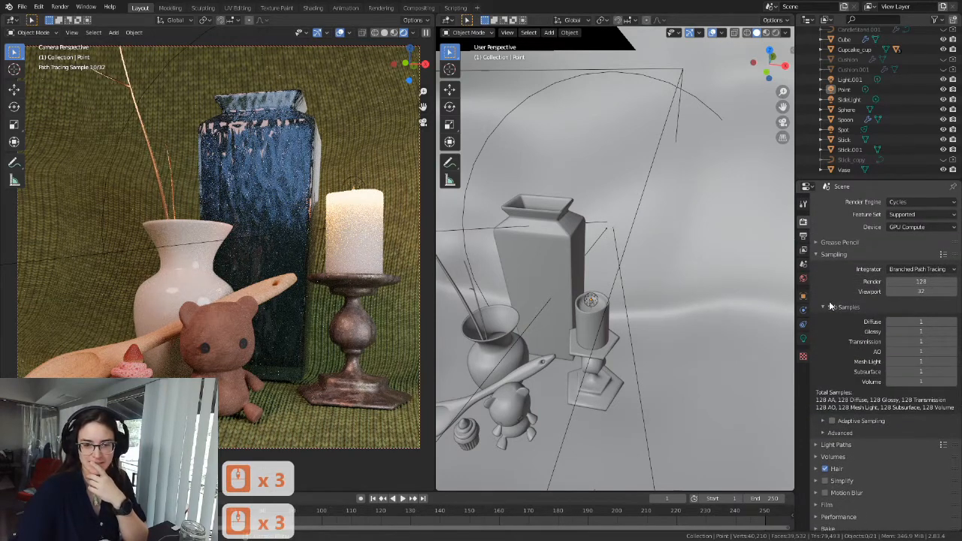
click(804, 252)
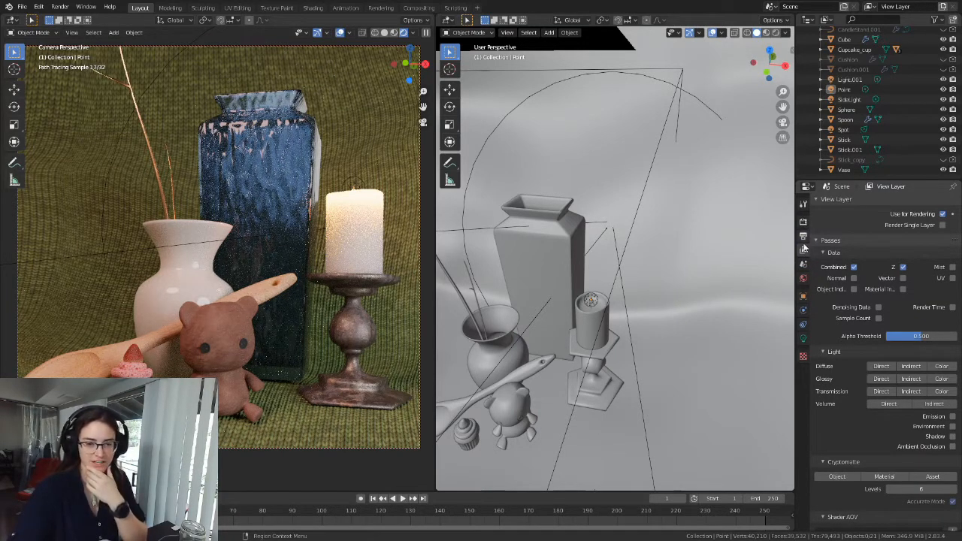
click(802, 237)
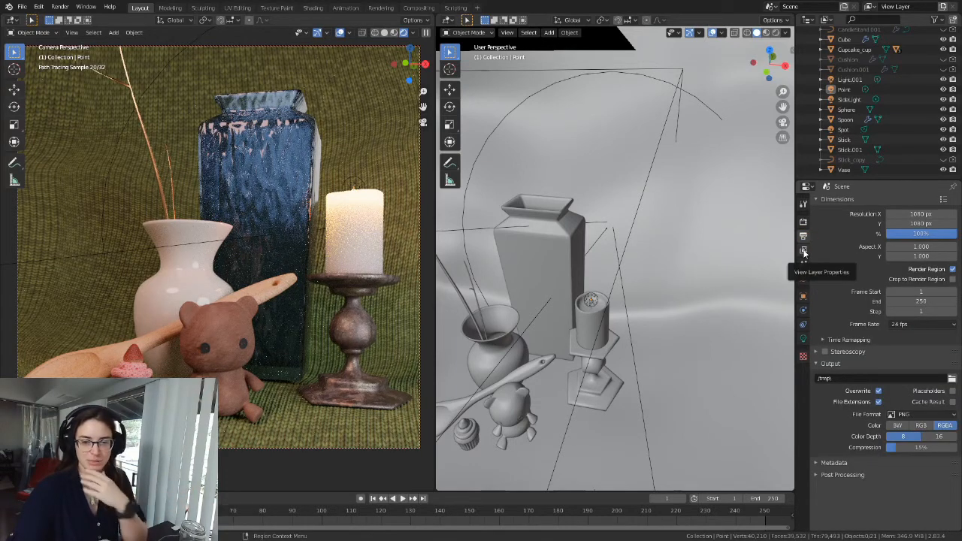
click(803, 251)
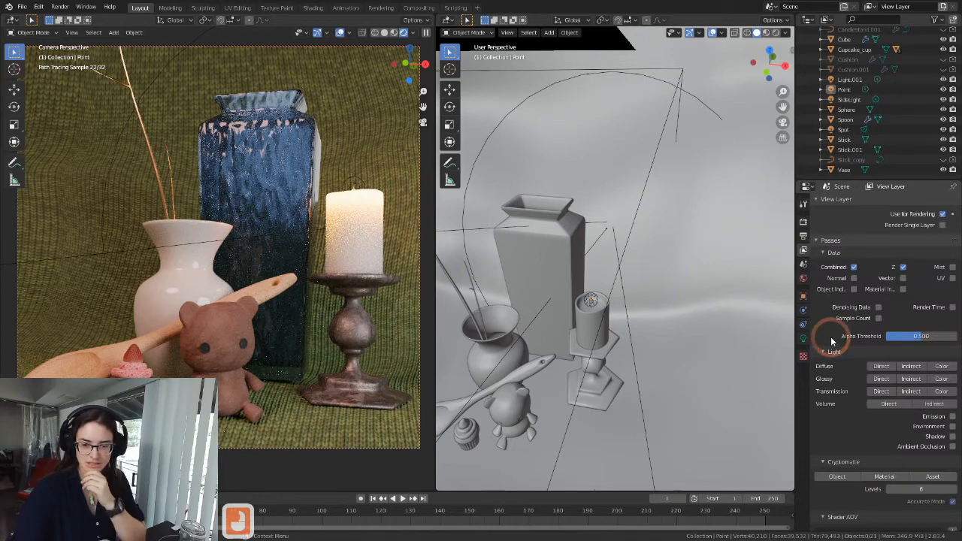
click(878, 307)
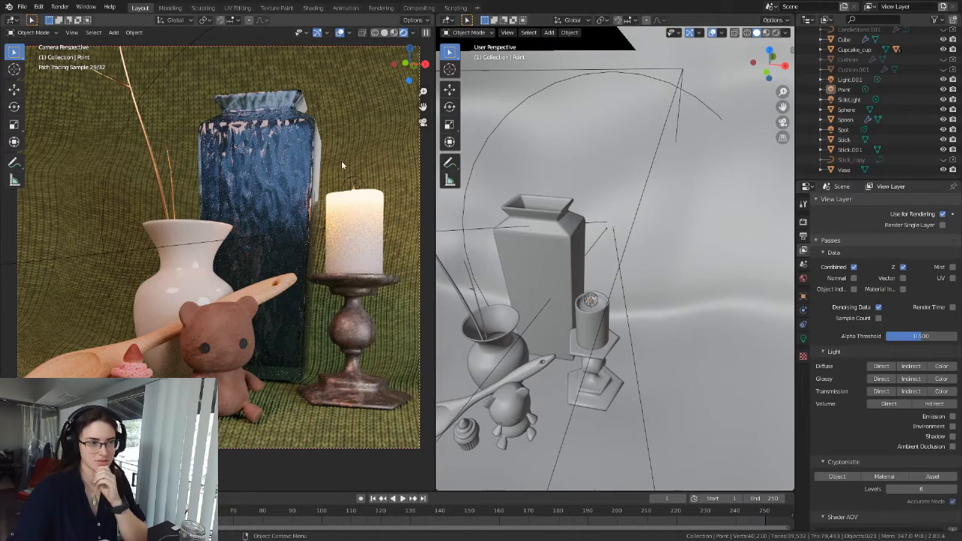
Step: Switch to the Compositing workspace and turn on Use Nodes to bring up the compositing node tree
click(414, 9)
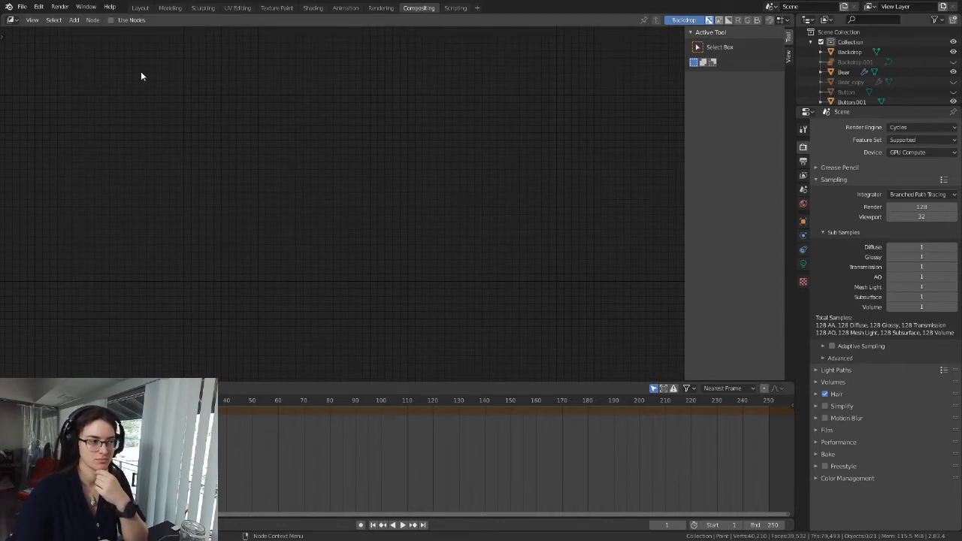
click(111, 20)
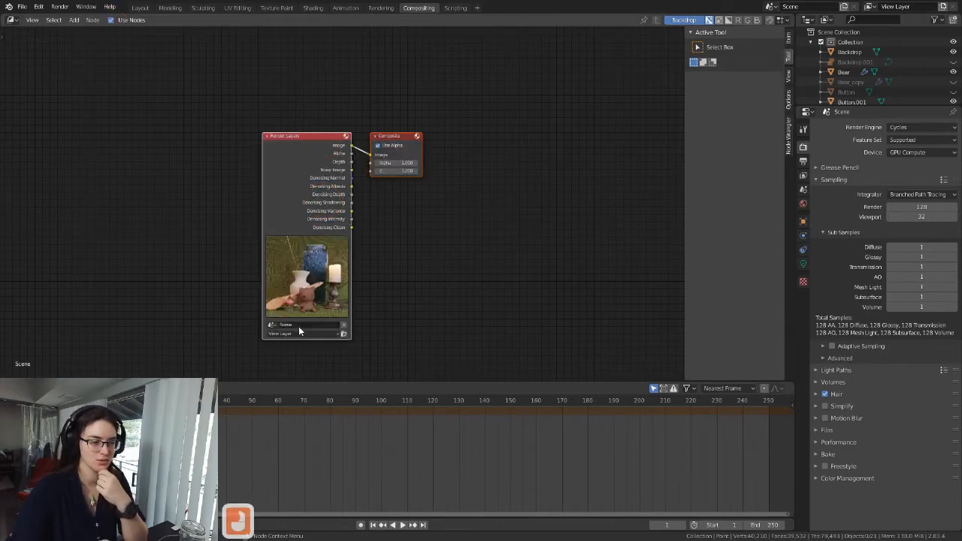
scroll(303, 310, up, 5)
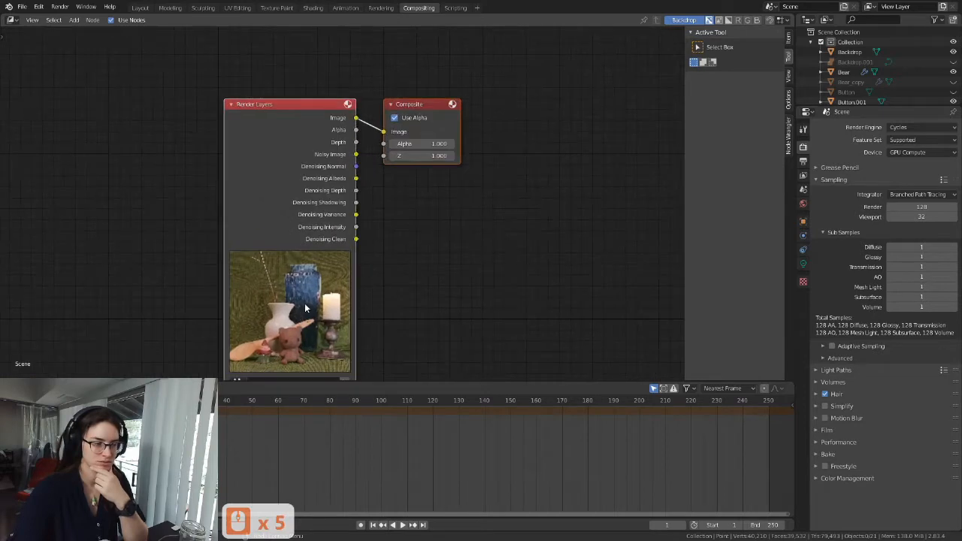
scroll(306, 308, down, 1)
mouse_move(422, 112)
middle_down()
mouse_move(478, 80)
mouse_move(368, 65)
middle_up()
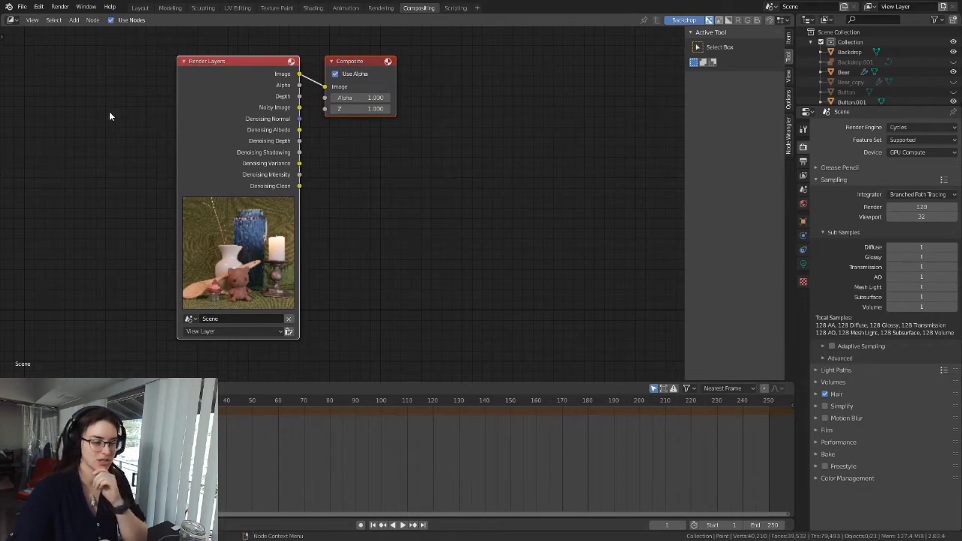
scroll(472, 196, down, 5)
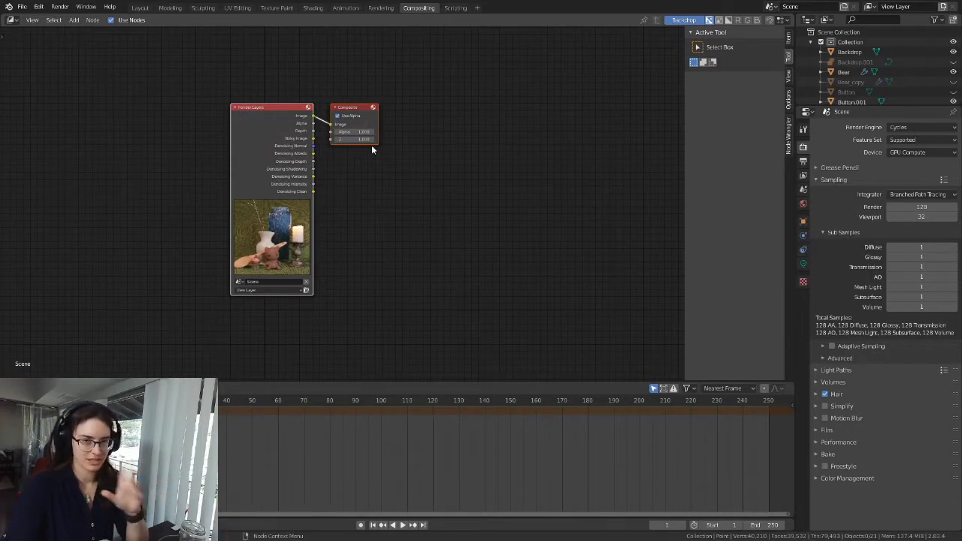
drag(289, 108, 334, 106)
scroll(300, 253, up, 6)
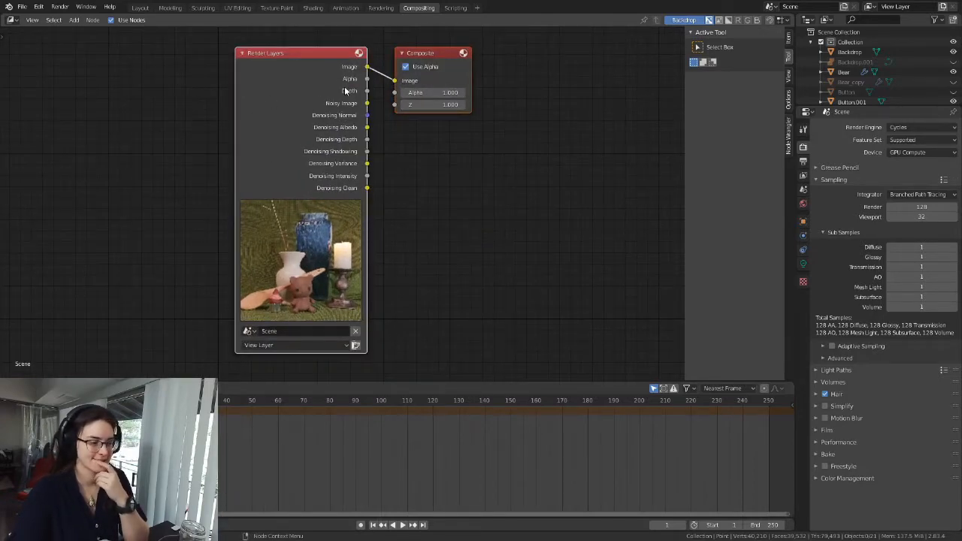
Step: Open the render window and switch it to the empty Slot 4
key(F11)
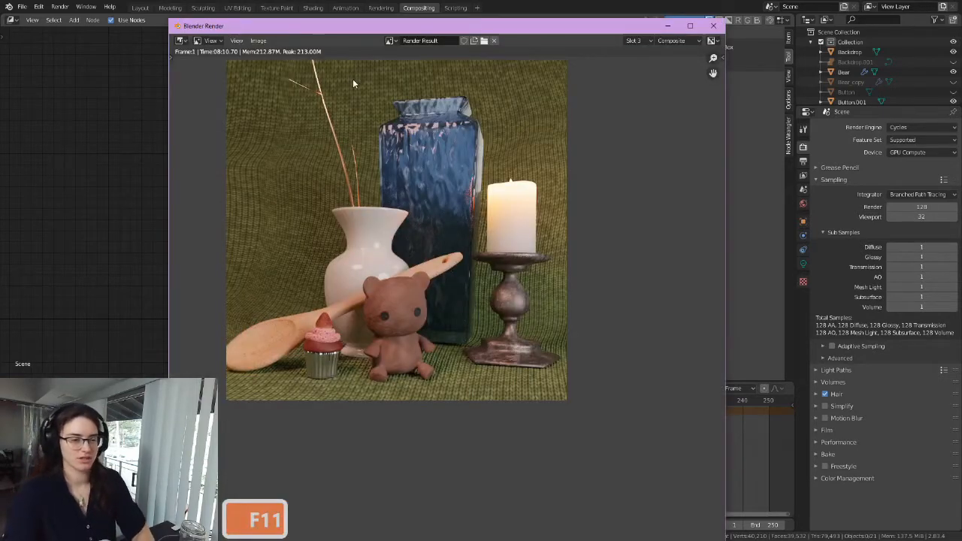
click(635, 41)
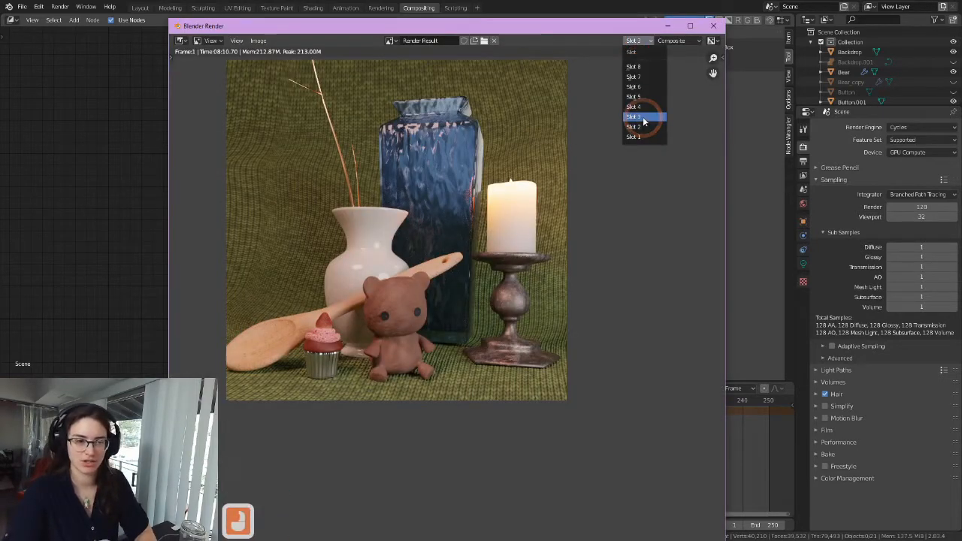
click(638, 103)
click(635, 41)
click(636, 97)
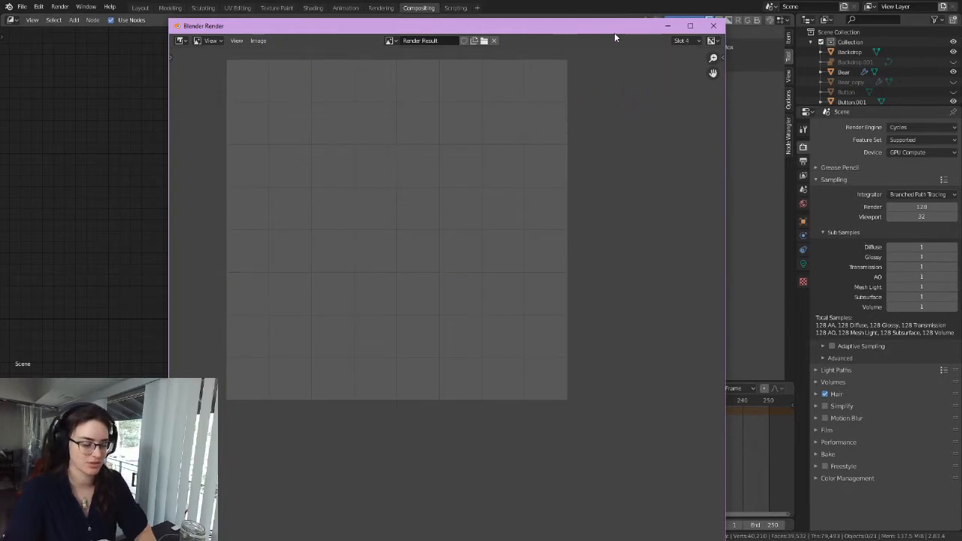
Step: Render the still image into Slot 4
key(F12)
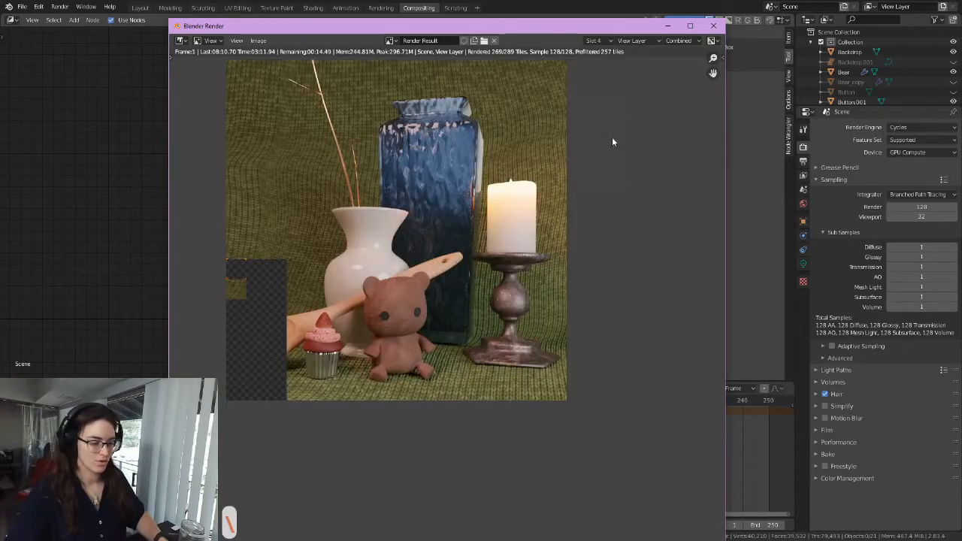
key(super)
mouse_move(503, 530)
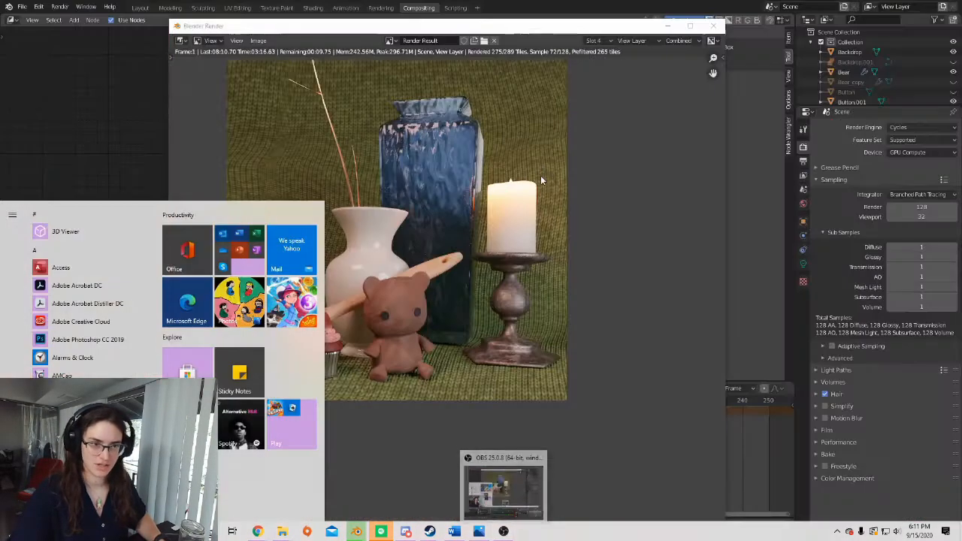
click(629, 26)
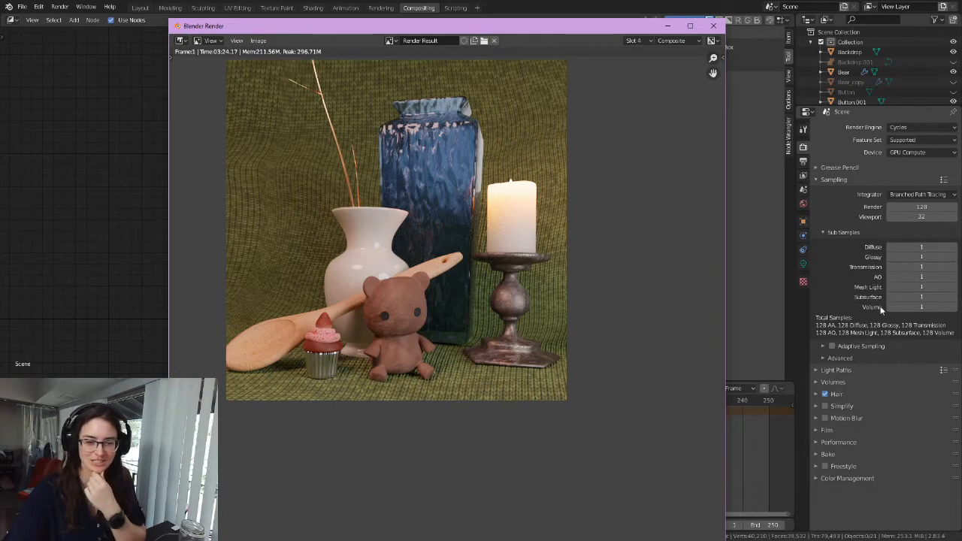
Step: Zoom into the render and compare the candle and vase noise between Slot 3 and Slot 4
scroll(555, 198, up, 3)
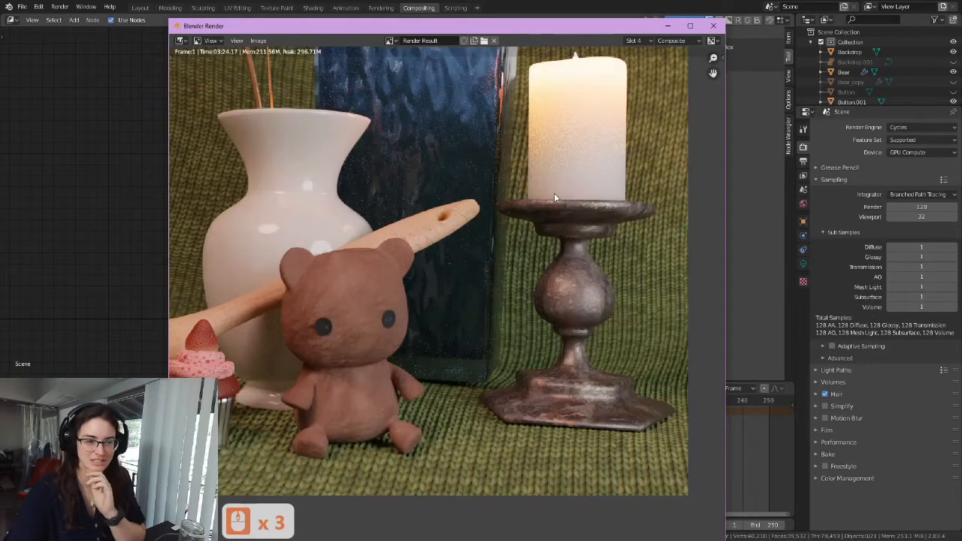
scroll(524, 212, down, 1)
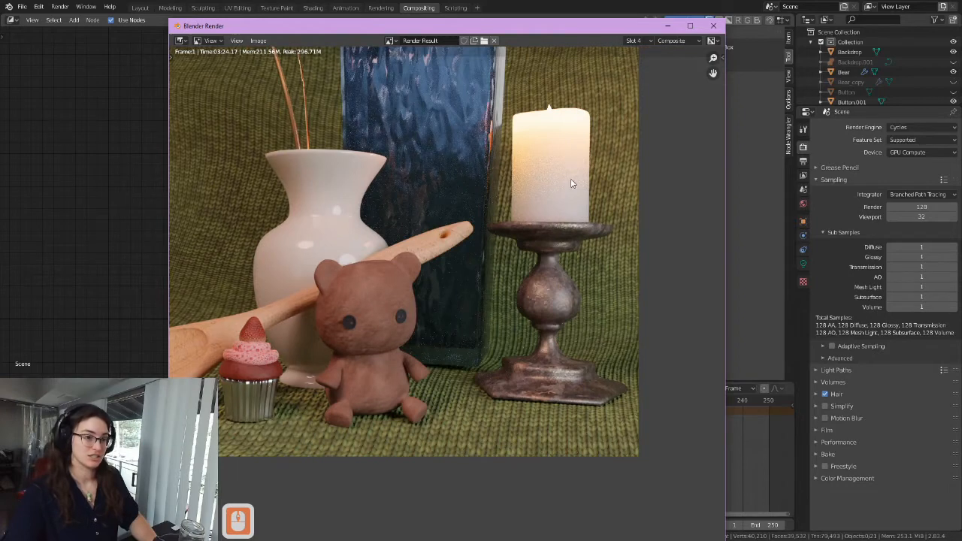
scroll(570, 175, up, 2)
shift+scroll(577, 114, up, 2)
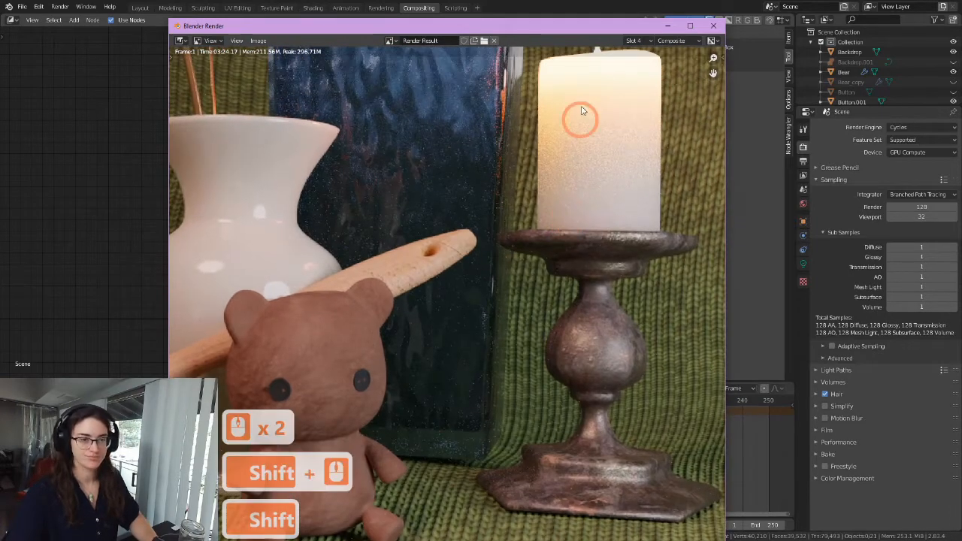
click(633, 43)
click(635, 112)
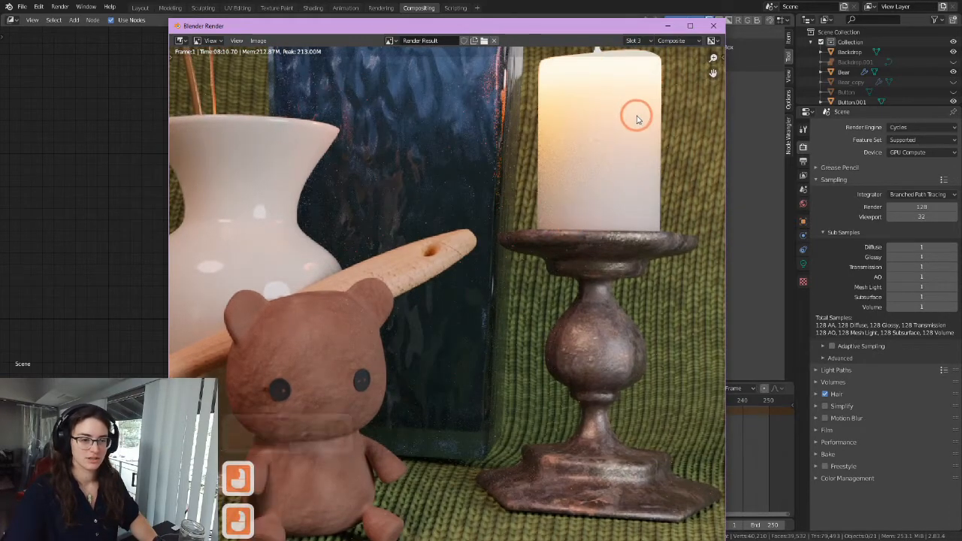
click(633, 43)
click(637, 108)
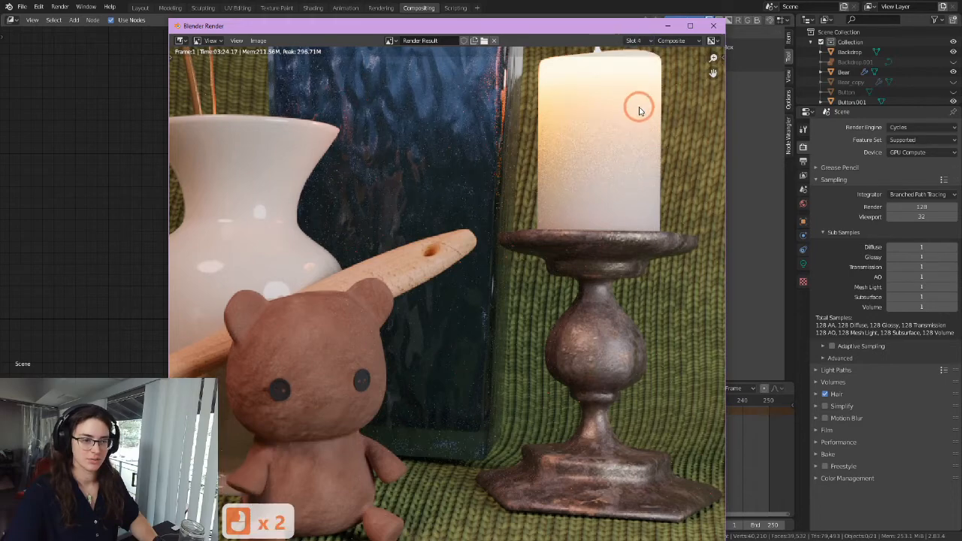
click(634, 40)
click(636, 113)
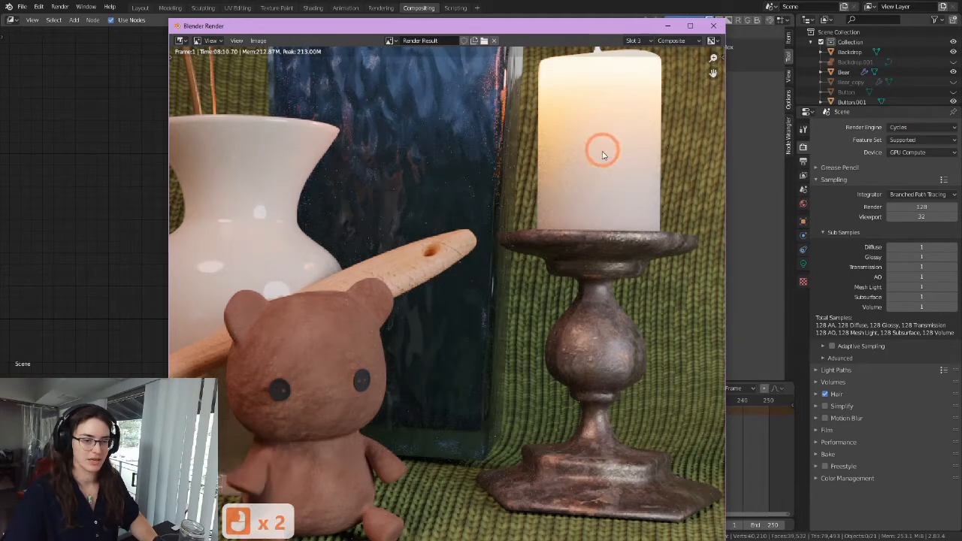
scroll(553, 167, down, 3)
scroll(597, 103, up, 2)
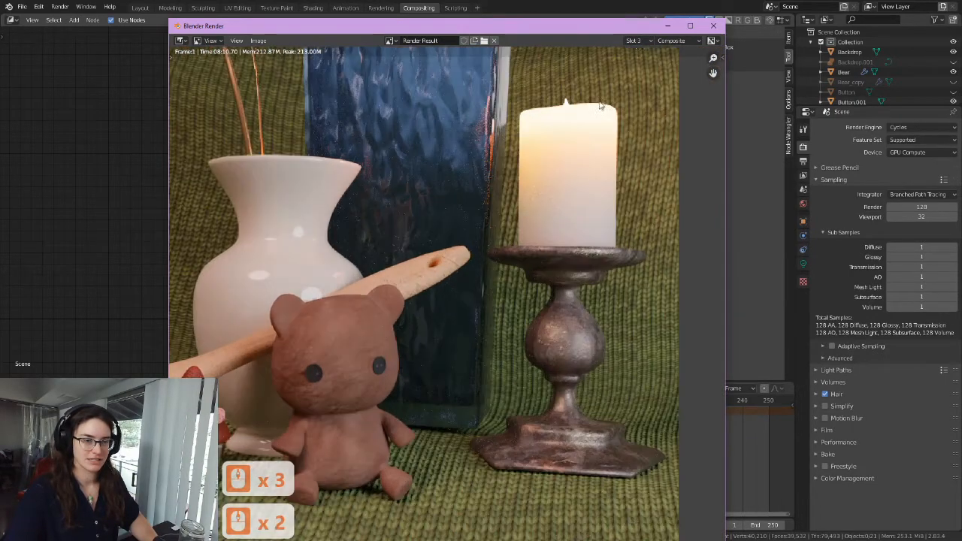
click(633, 40)
click(635, 107)
click(644, 40)
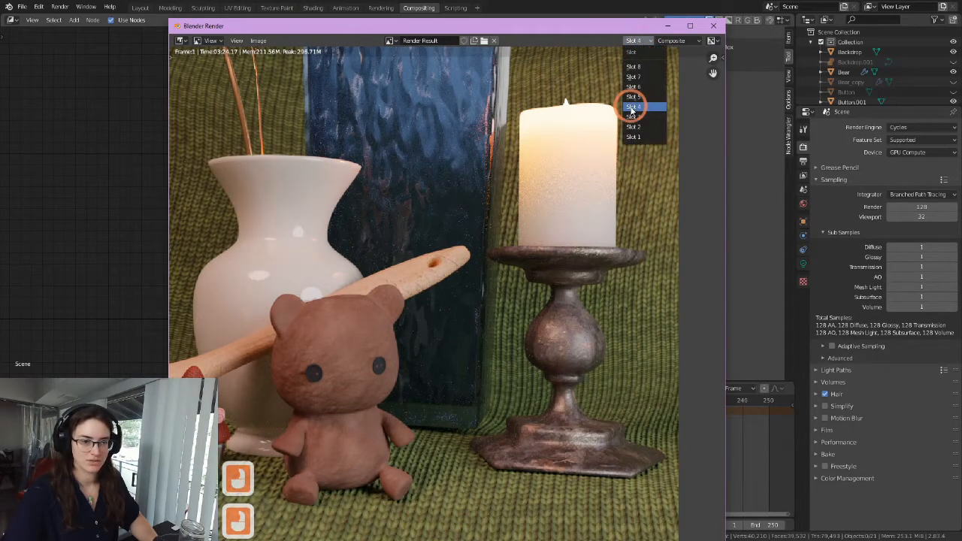
click(636, 97)
click(680, 40)
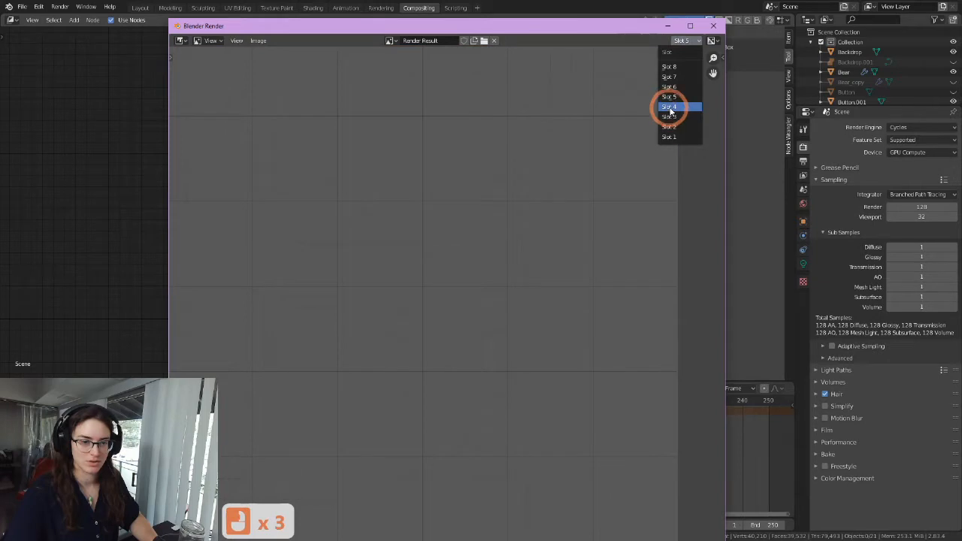
click(672, 105)
Step: Move the render window aside and shift the Composite node closer to the Render Layers node
drag(576, 23, 526, 100)
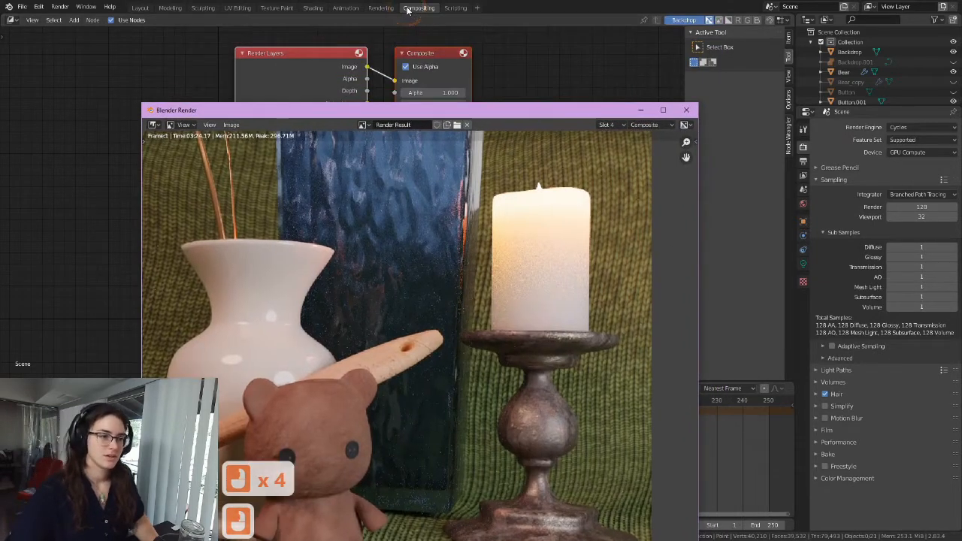
click(399, 90)
click(277, 186)
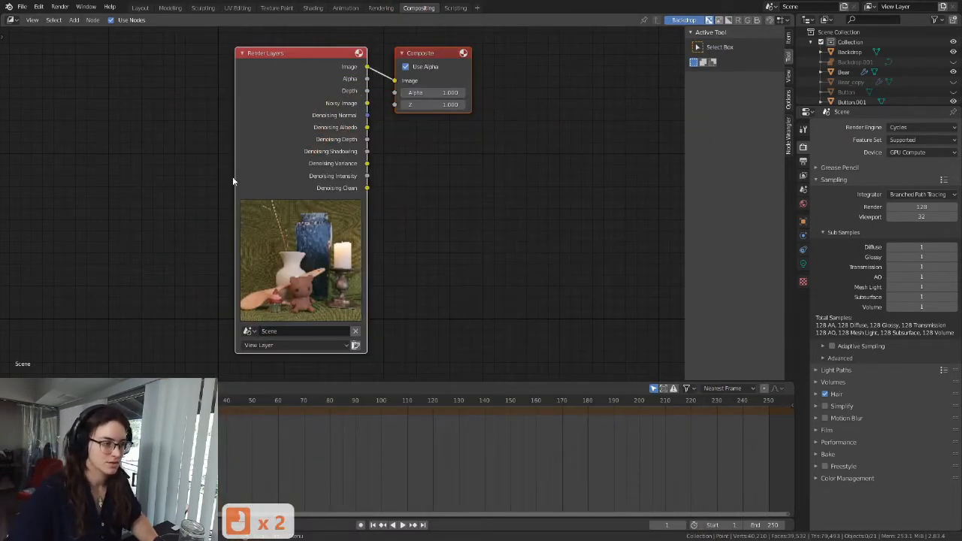
scroll(315, 230, up, 3)
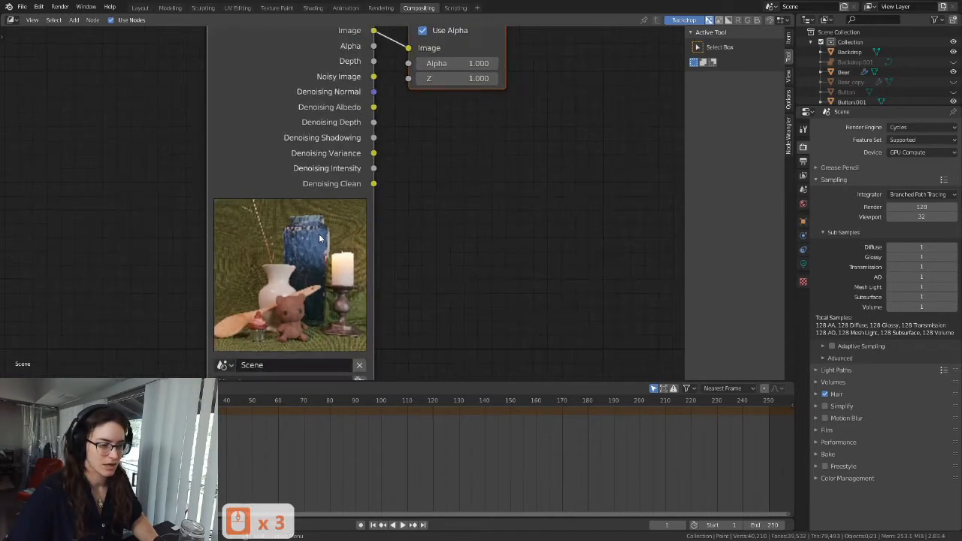
scroll(319, 234, down, 4)
drag(423, 65, 371, 66)
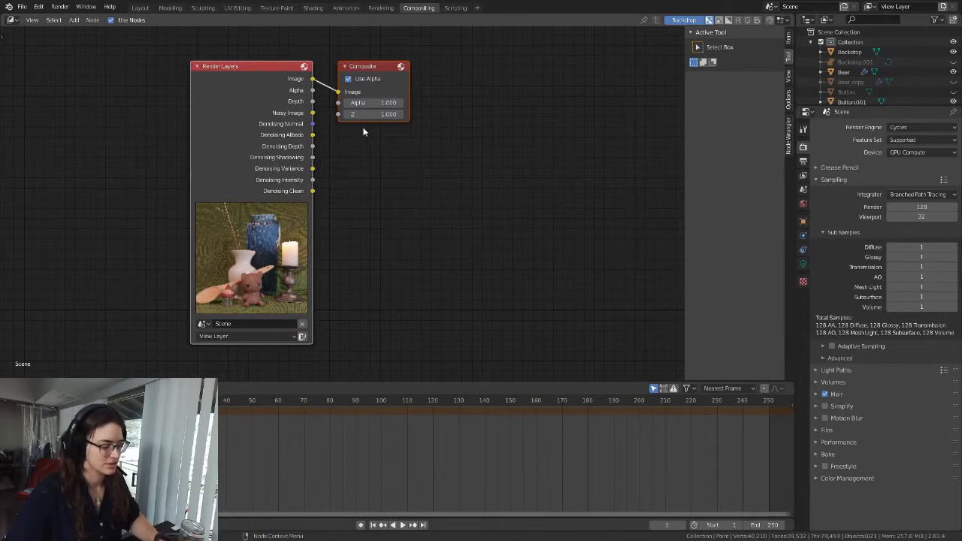
key(shift+a)
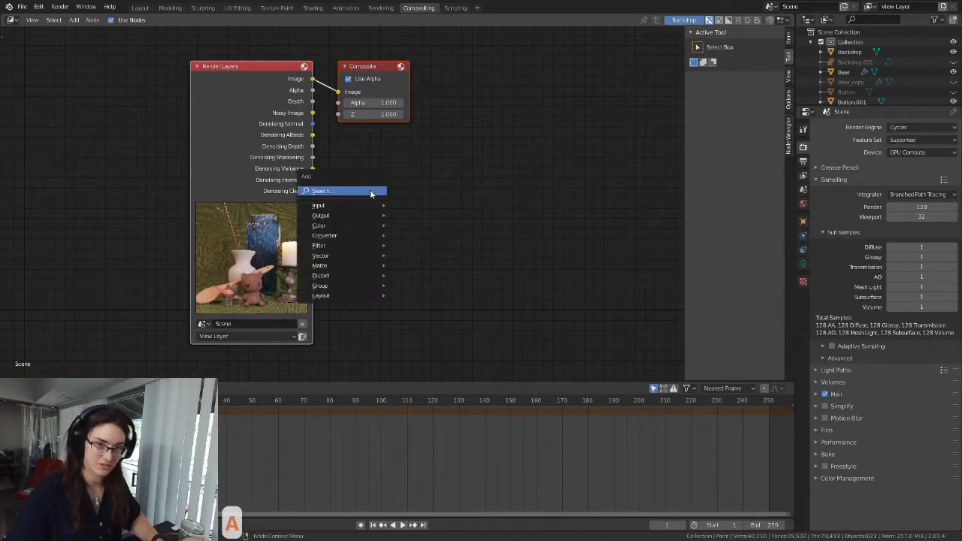
mouse_move(344, 247)
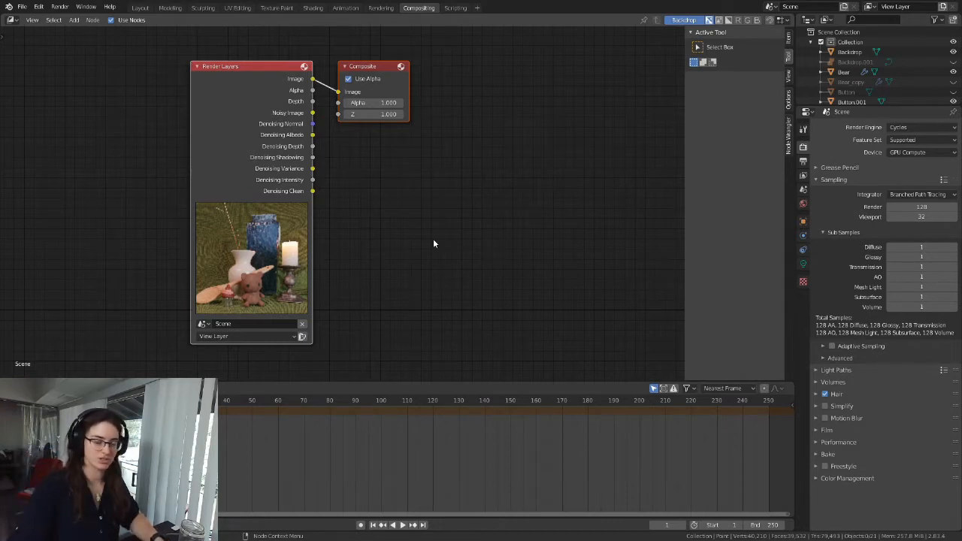
key(shift+a)
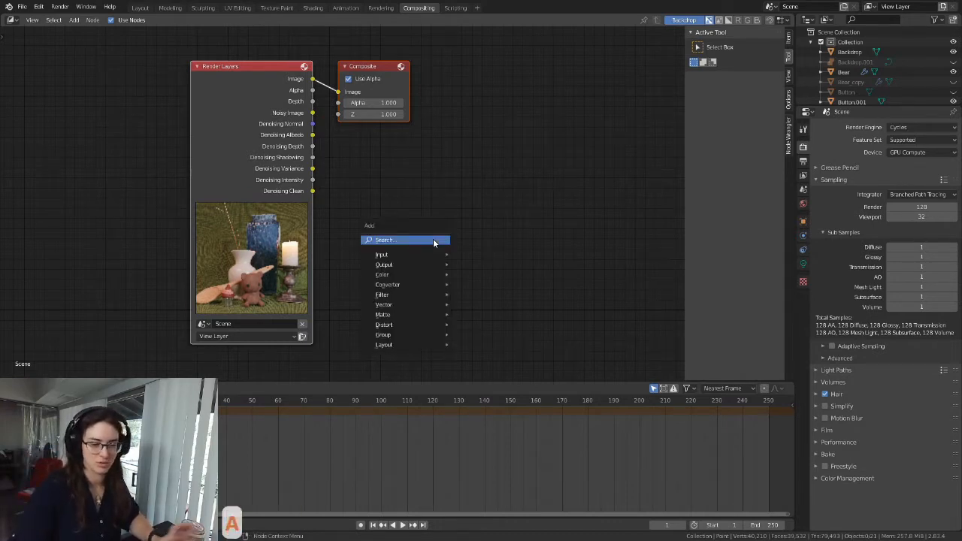
key(Escape)
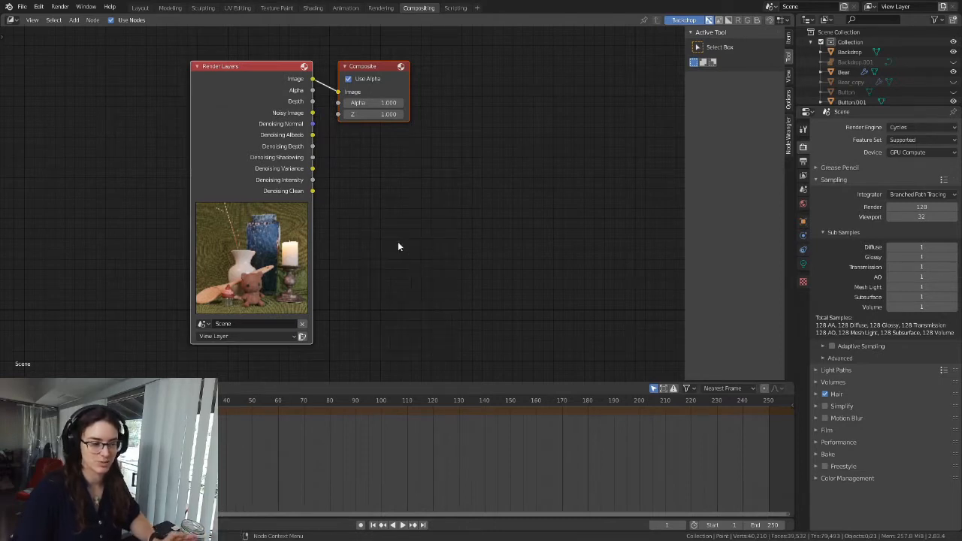
Step: Add a Denoise node from the Filter category and place it beside the Render Layers node
key(shift+a)
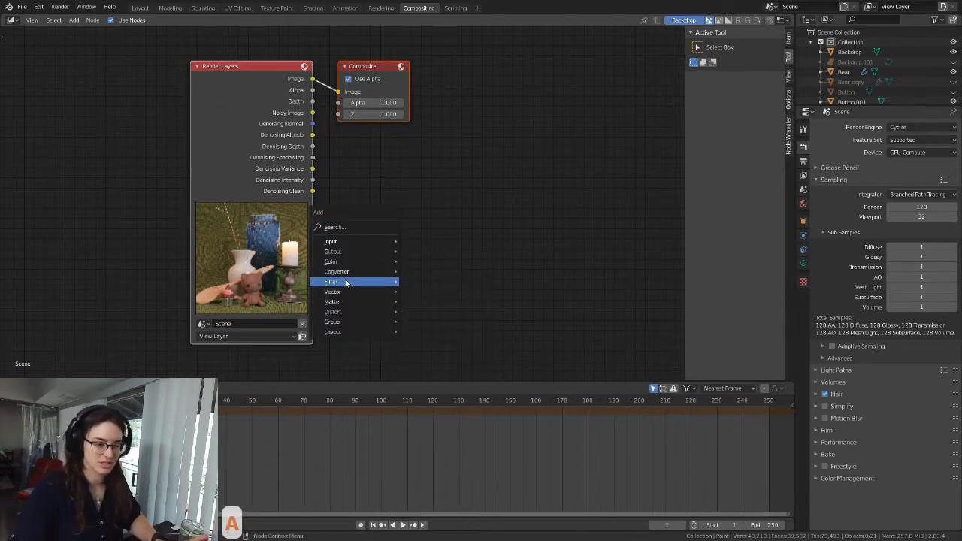
mouse_move(345, 283)
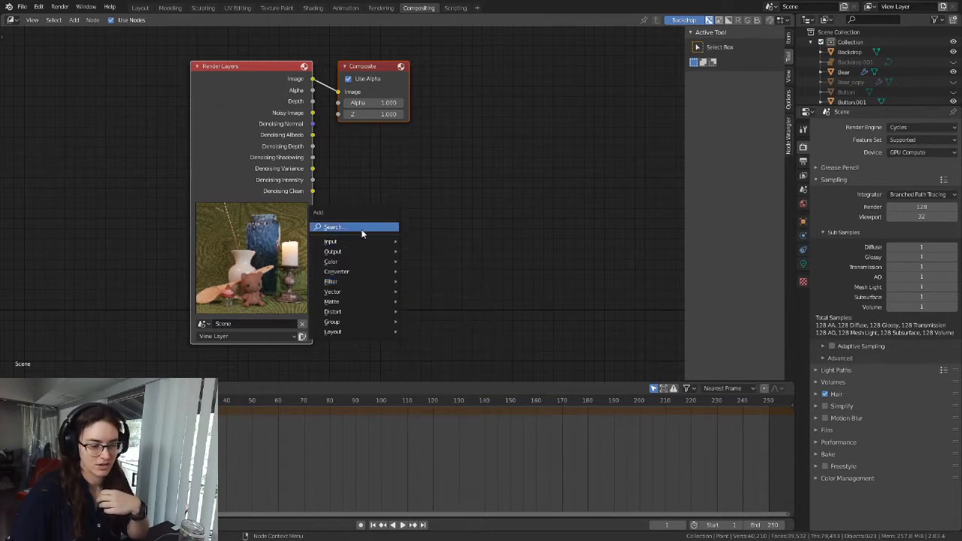
click(432, 324)
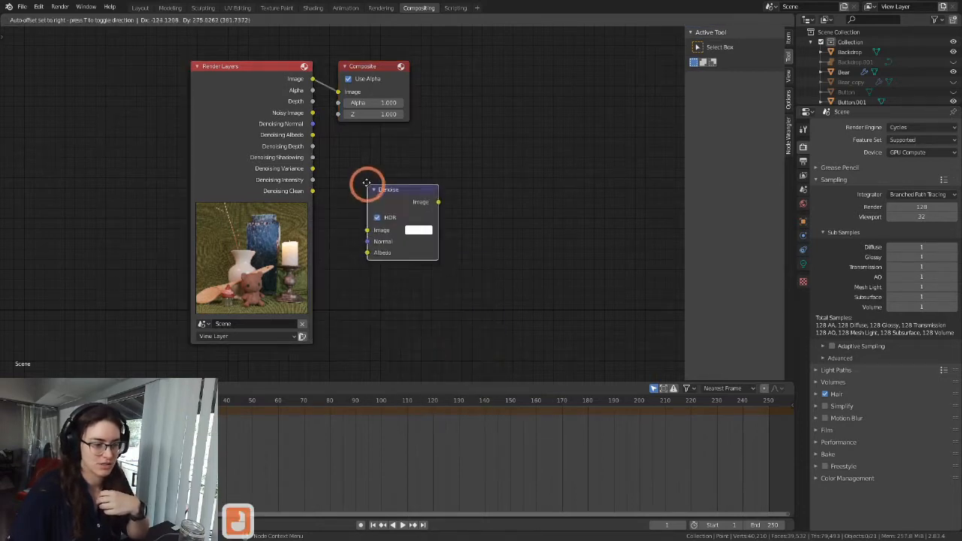
click(367, 167)
Step: Connect Noisy Image, Denoising Normal and Denoising Albedo outputs to the Denoise node's Image, Normal and Albedo inputs
drag(371, 65, 454, 43)
drag(397, 167, 376, 96)
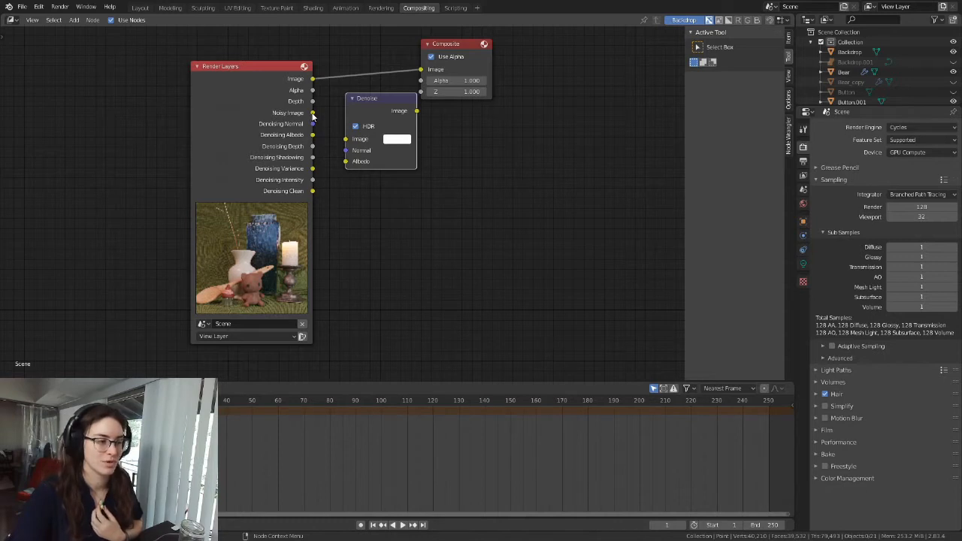
drag(311, 112, 346, 142)
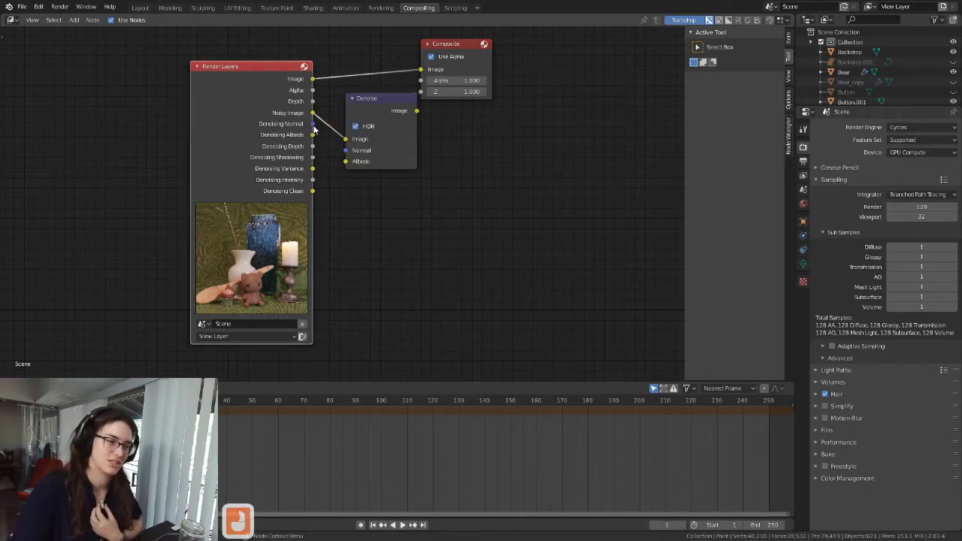
drag(311, 124, 348, 161)
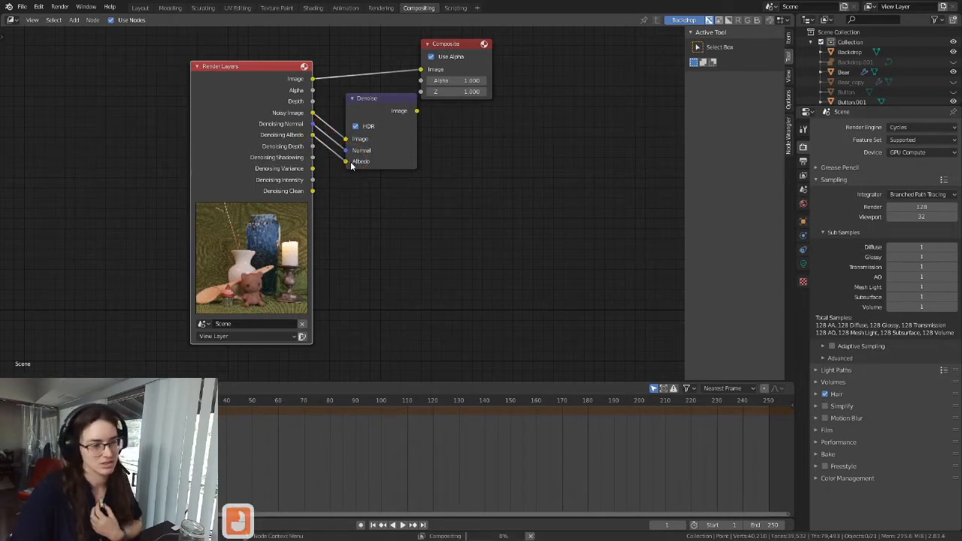
Step: Wire the Denoise node's Image output into the Composite node's Image input, then reopen the render window
drag(456, 43, 490, 65)
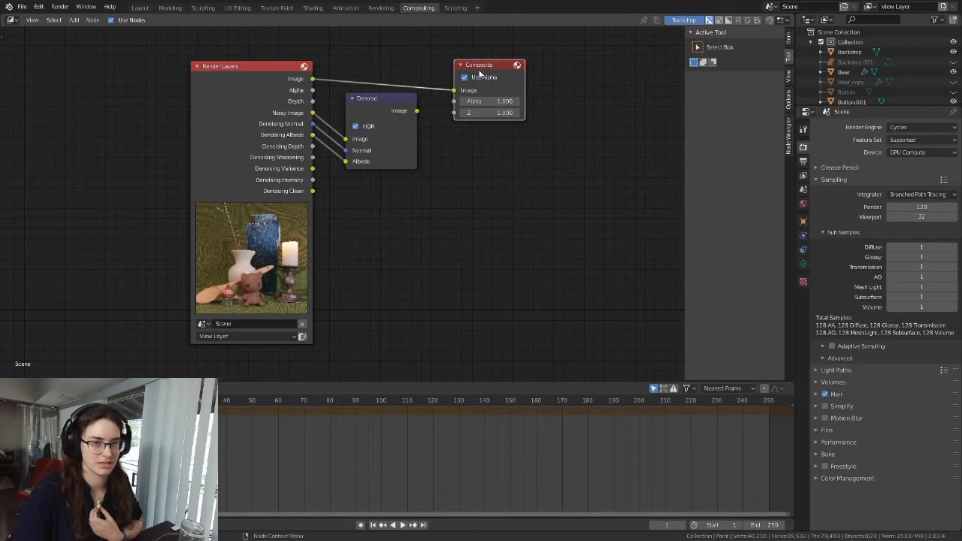
drag(416, 110, 454, 90)
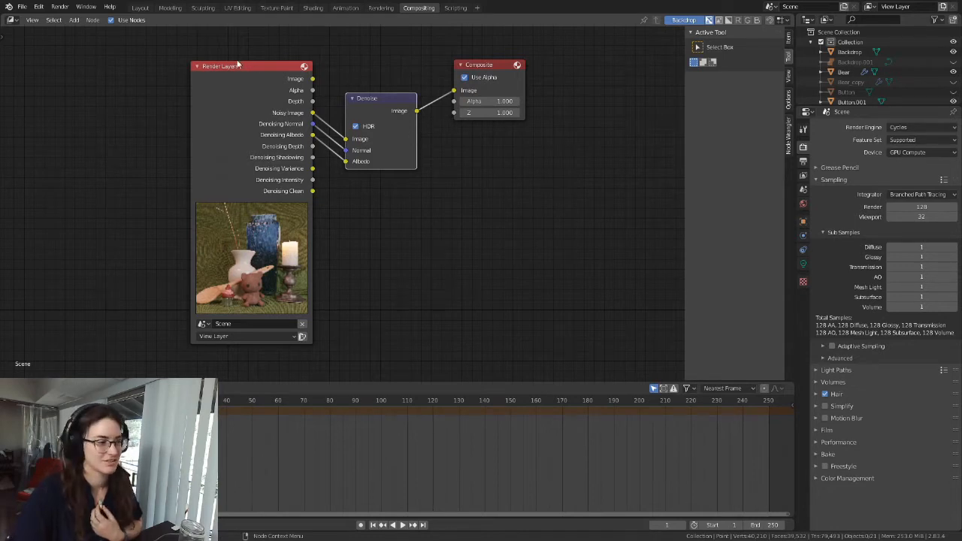
drag(497, 67, 497, 81)
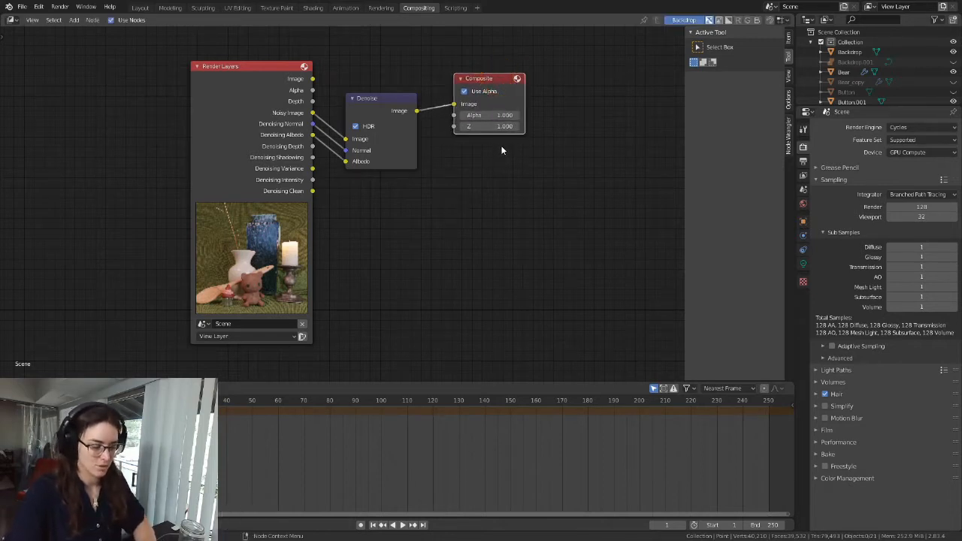
key(F11)
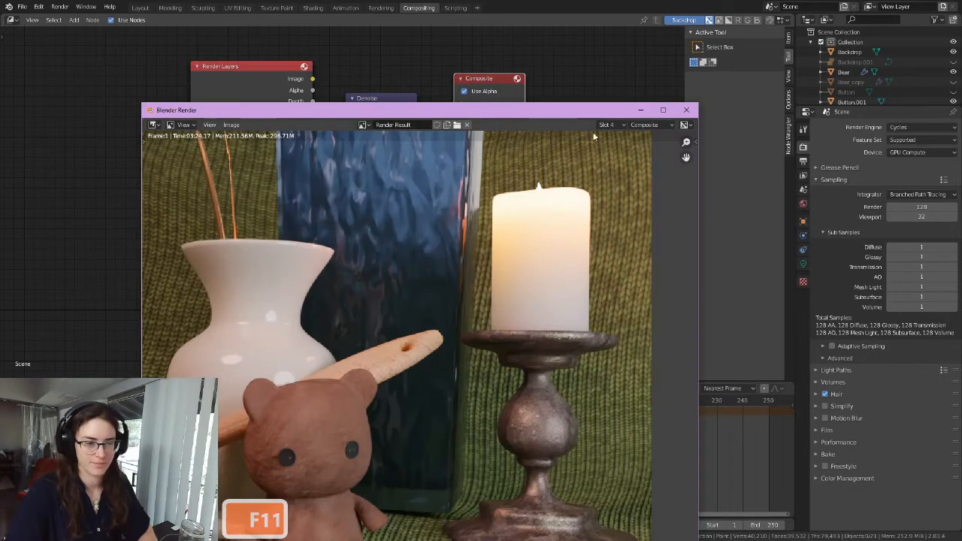
Step: Move the render window up and switch between render slots 3 and 4 to compare the results
drag(555, 110, 595, 73)
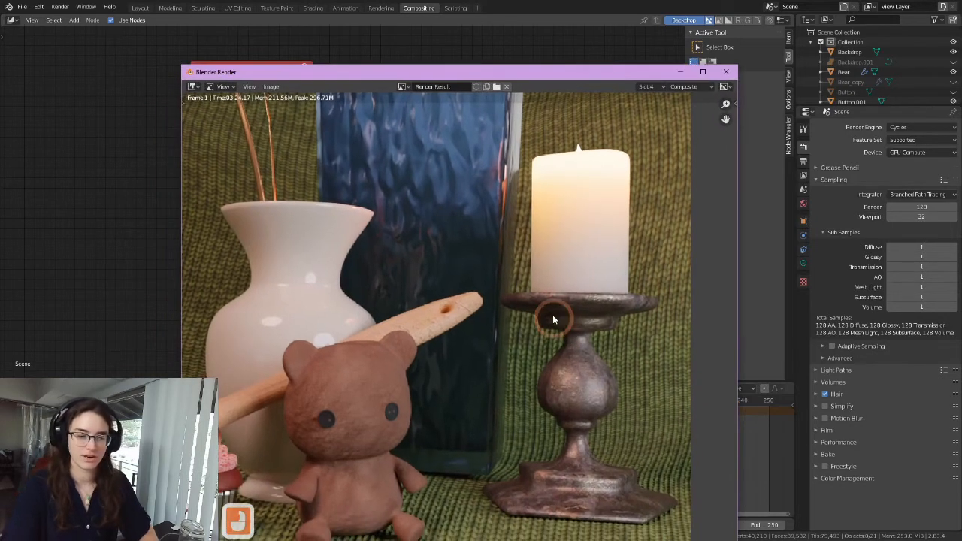
scroll(553, 315, down, 2)
key(j)
key(j)
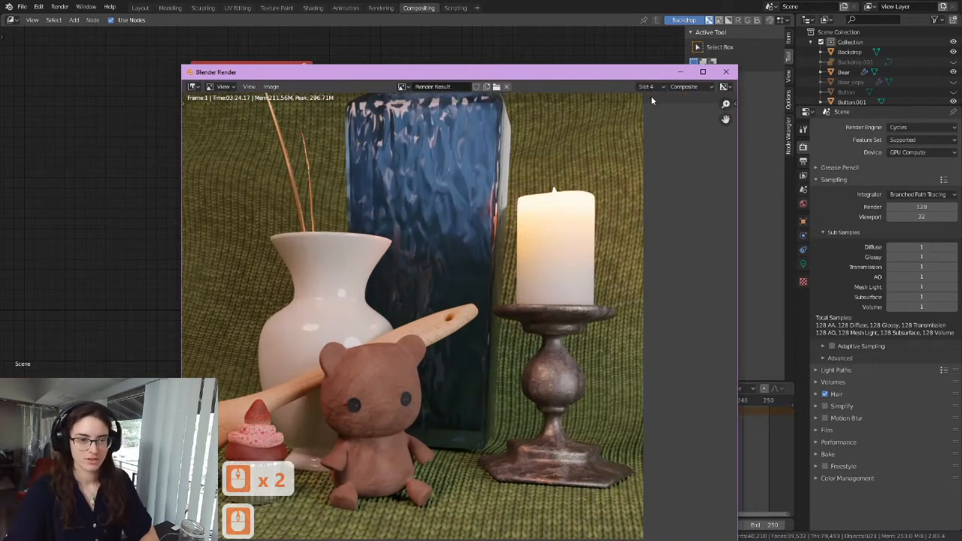
click(656, 86)
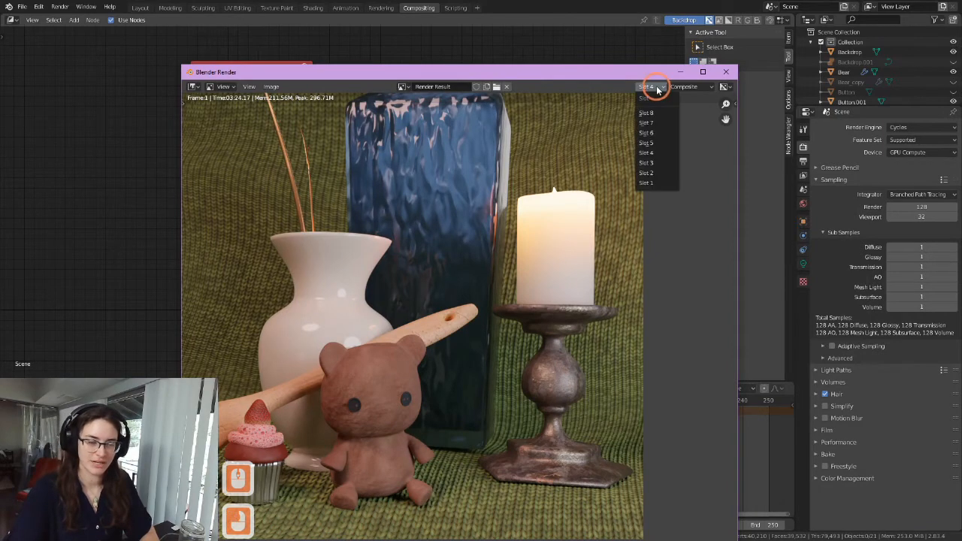
click(645, 170)
scroll(570, 231, up, 1)
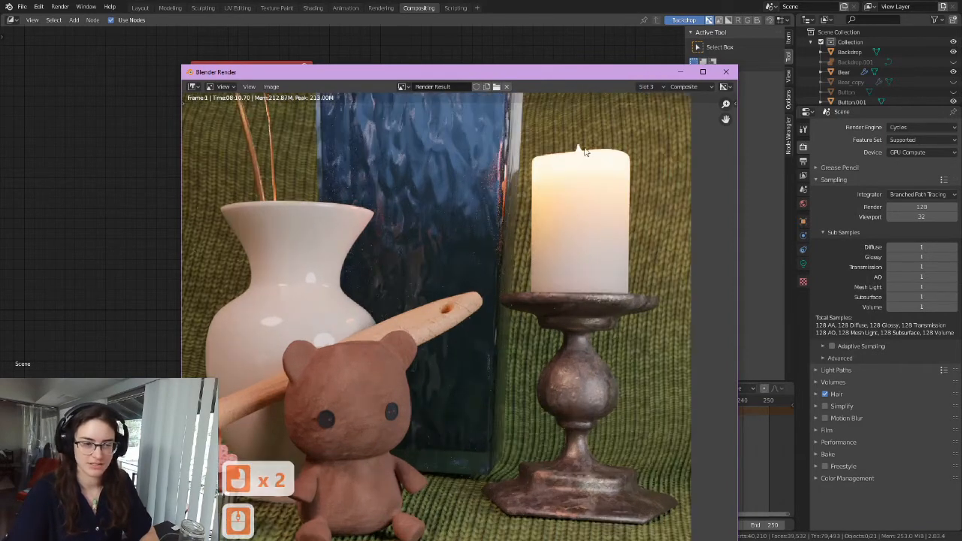
click(659, 87)
click(656, 157)
click(657, 87)
click(651, 150)
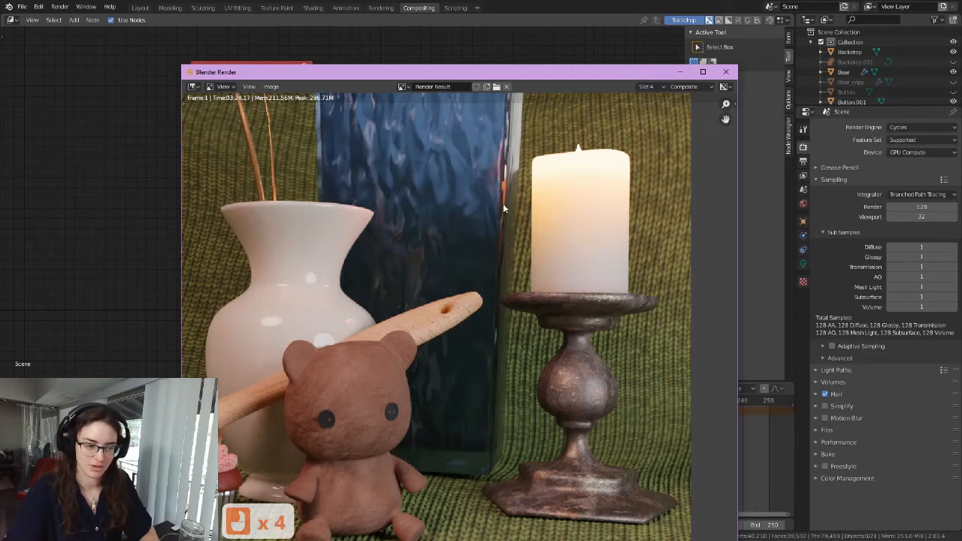
Step: Zoom into the render to examine the glass vase, candle and spoon for noise and denoising artifacts
scroll(513, 222, up, 3)
scroll(514, 223, down, 3)
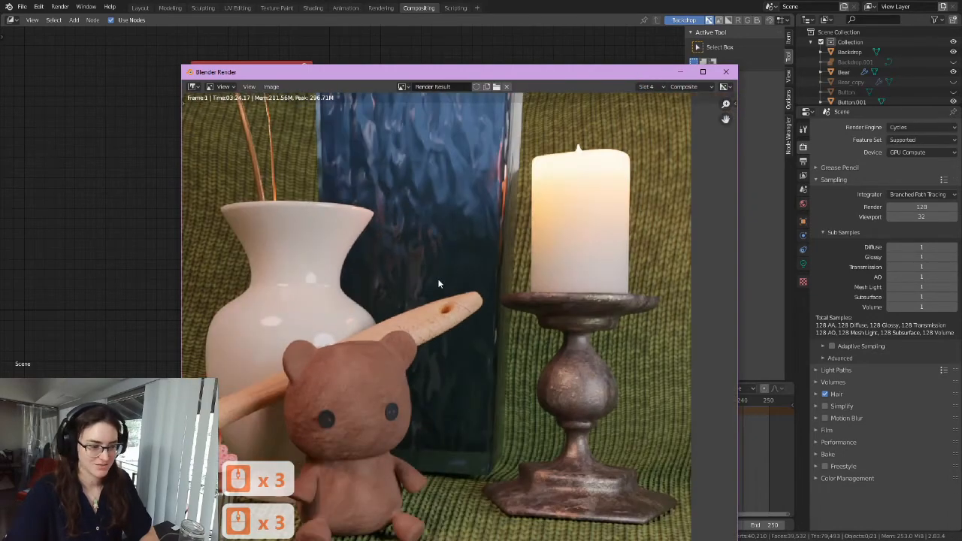
scroll(339, 287, up, 3)
scroll(339, 288, down, 3)
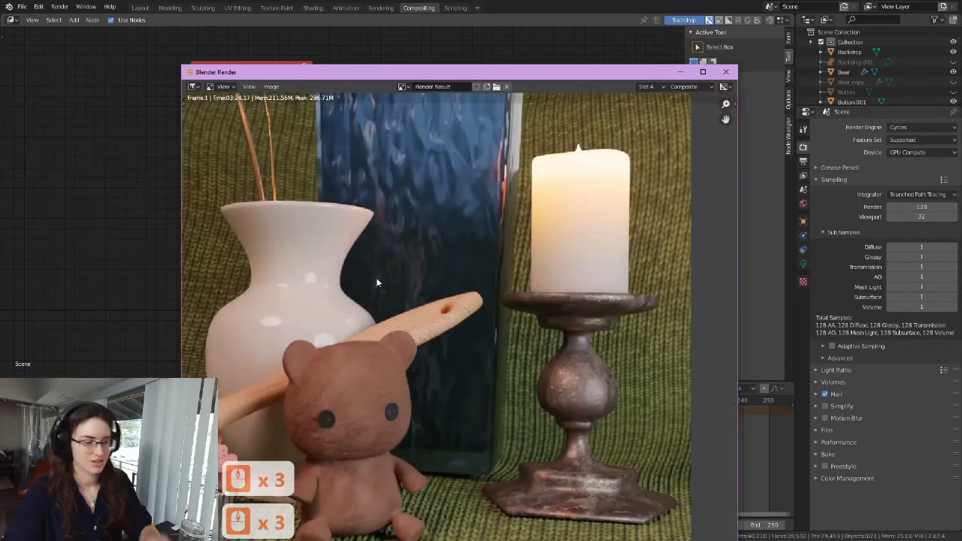
scroll(406, 290, down, 1)
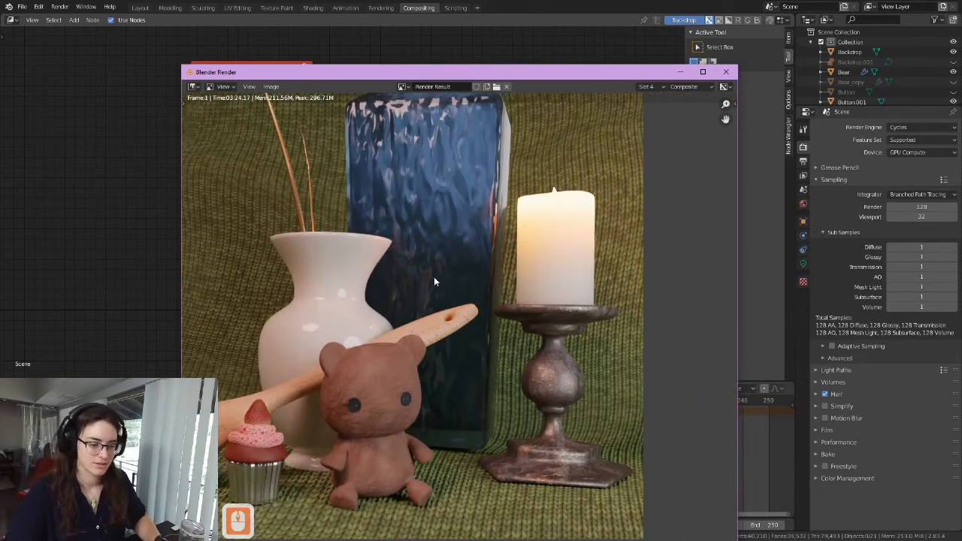
scroll(433, 282, down, 2)
shift+middle_drag(434, 281, 452, 303)
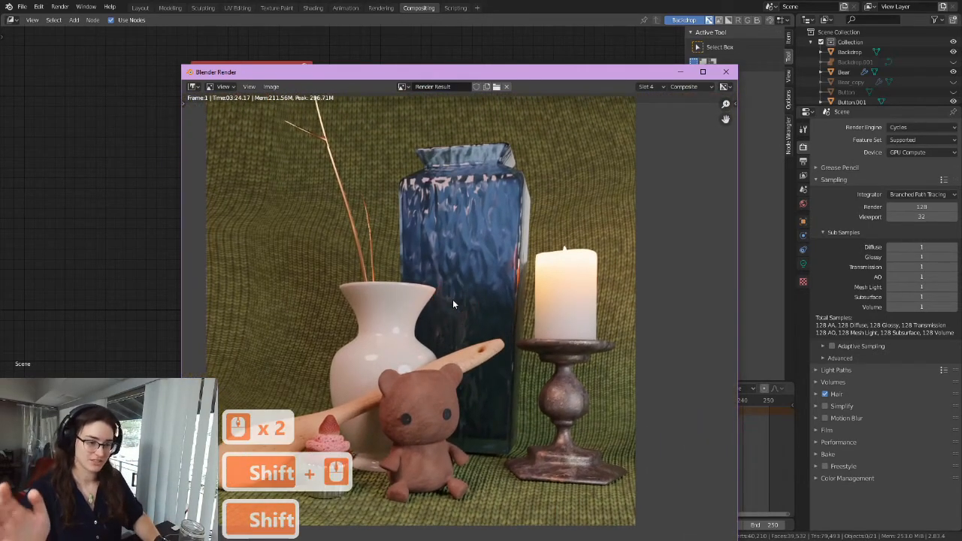
scroll(672, 324, up, 3)
shift+middle_drag(622, 324, 550, 349)
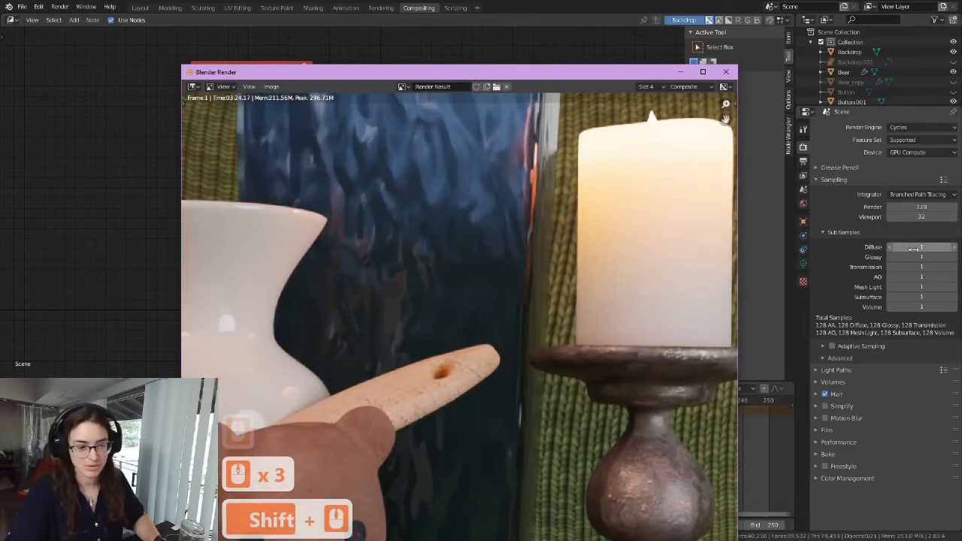
shift+middle_drag(601, 294, 507, 329)
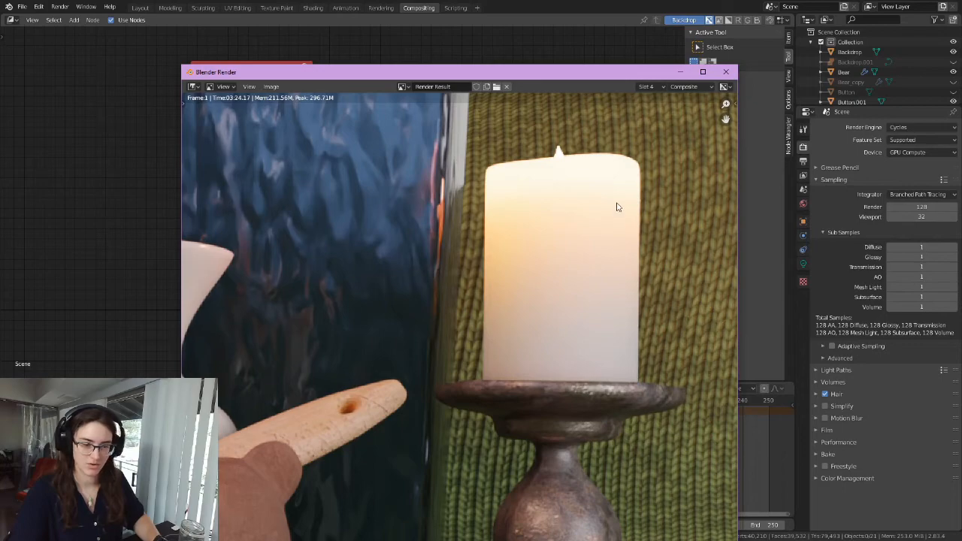
shift+middle_drag(525, 410, 541, 335)
scroll(498, 389, down, 2)
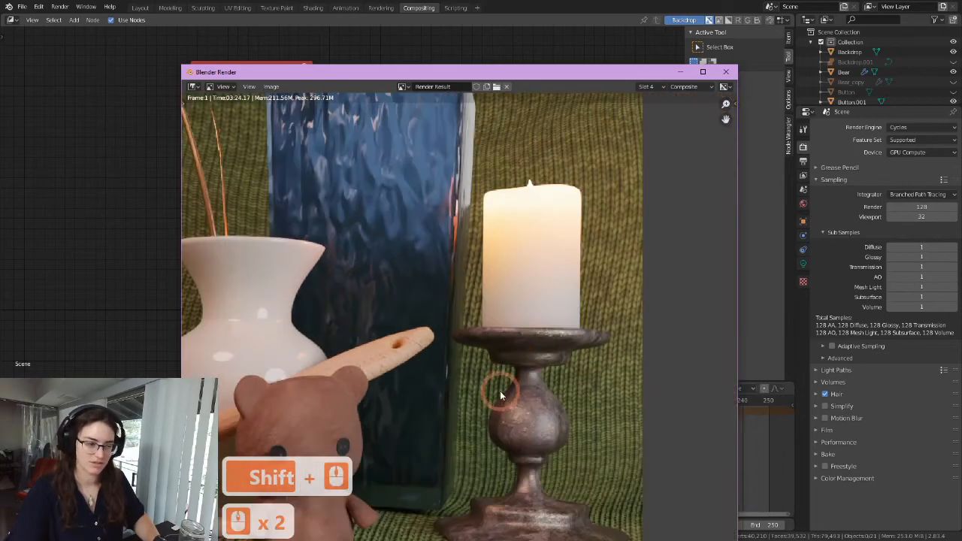
shift+middle_drag(498, 388, 569, 378)
scroll(554, 402, down, 1)
shift+middle_drag(636, 392, 655, 384)
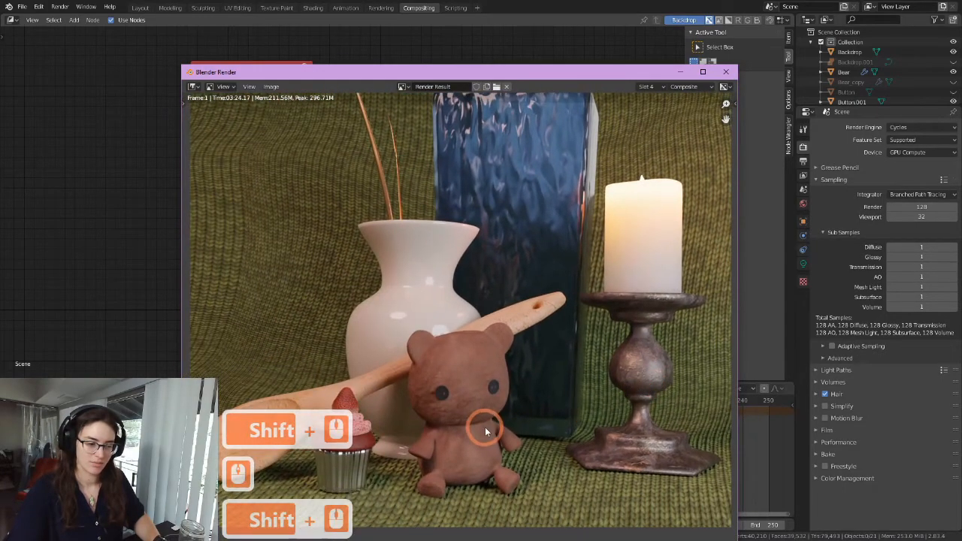
scroll(489, 425, down, 1)
shift+middle_drag(583, 378, 539, 366)
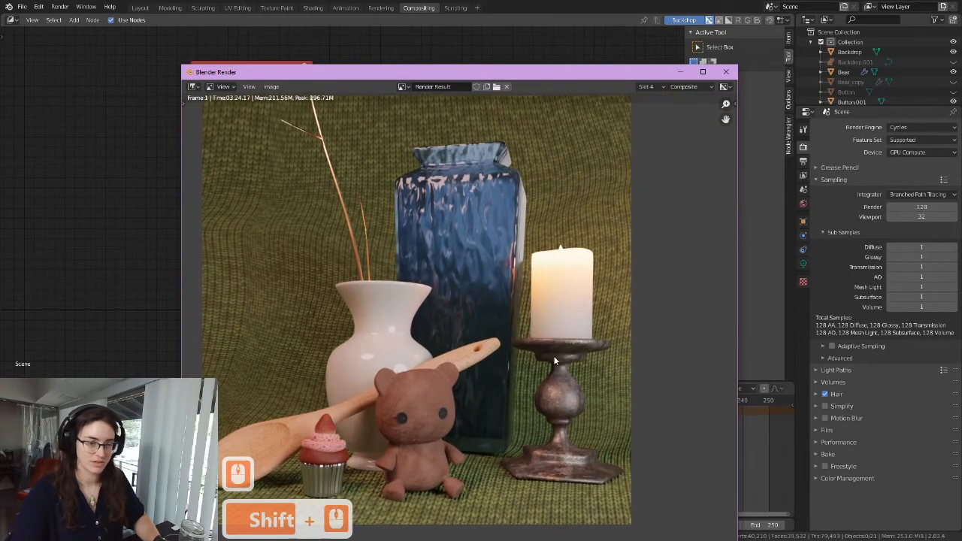
shift+middle_drag(512, 419, 504, 374)
scroll(569, 365, up, 3)
scroll(518, 365, down, 2)
shift+middle_drag(562, 342, 524, 395)
scroll(525, 395, up, 3)
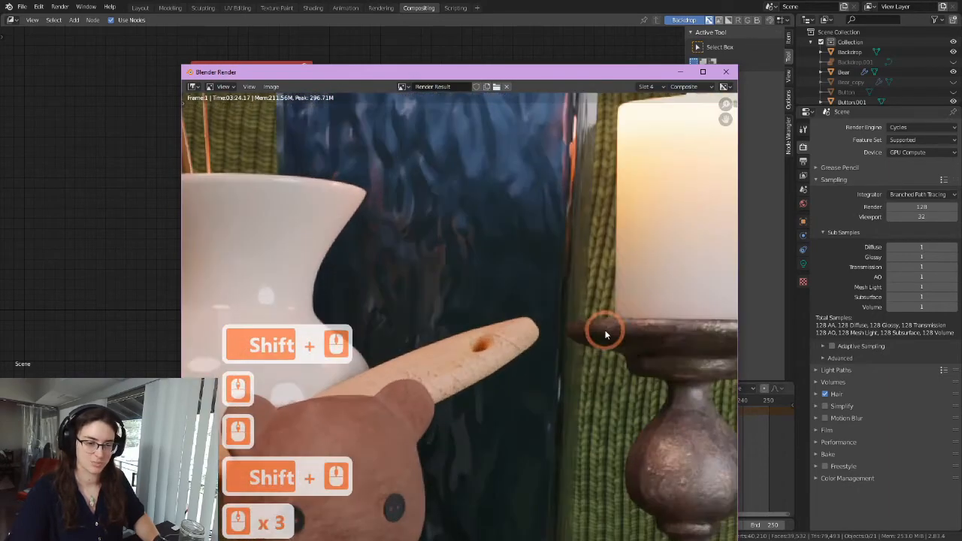
shift+middle_drag(605, 335, 501, 386)
shift+middle_drag(554, 326, 612, 413)
scroll(499, 394, up, 2)
scroll(504, 387, down, 1)
scroll(563, 436, up, 1)
scroll(546, 451, up, 1)
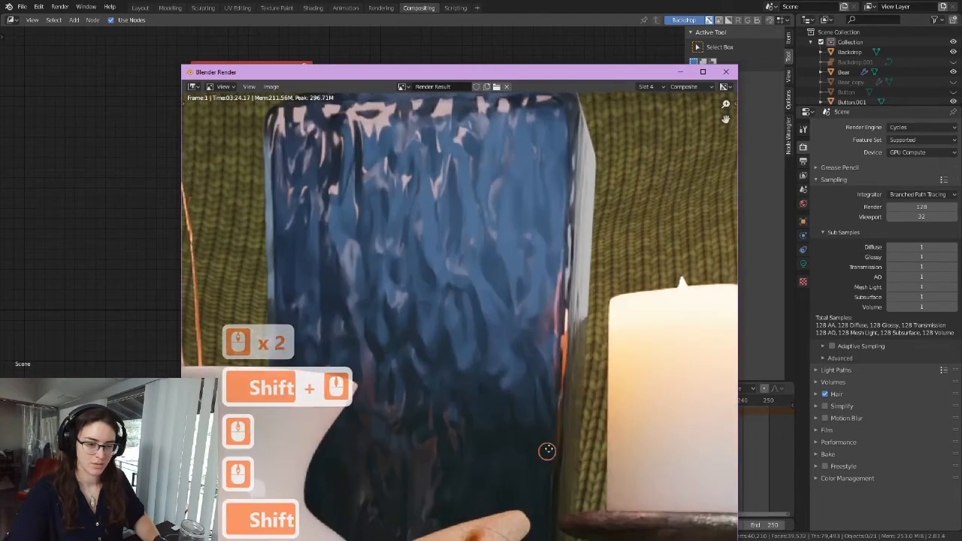
shift+middle_drag(546, 452, 501, 361)
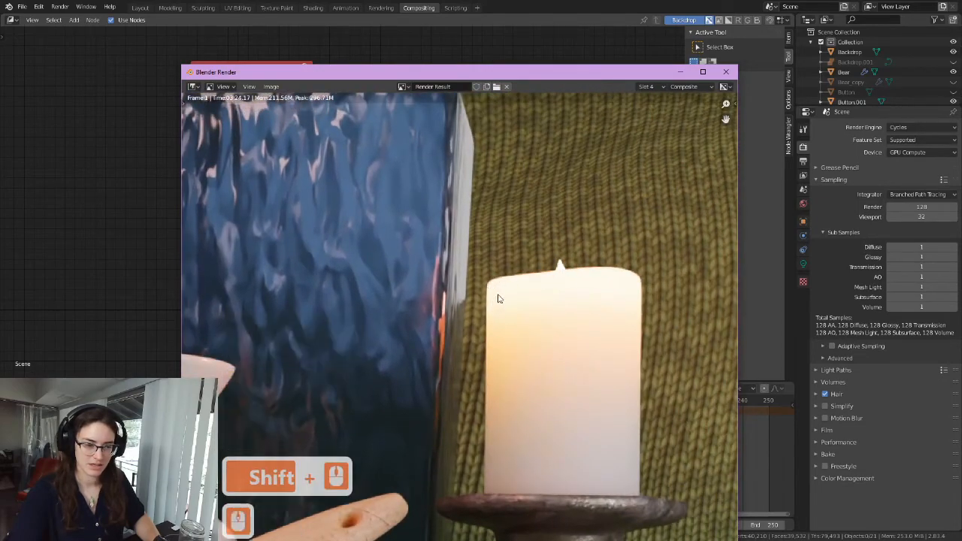
scroll(563, 228, up, 2)
scroll(582, 204, up, 2)
scroll(582, 204, up, 1)
shift+middle_drag(582, 204, 528, 294)
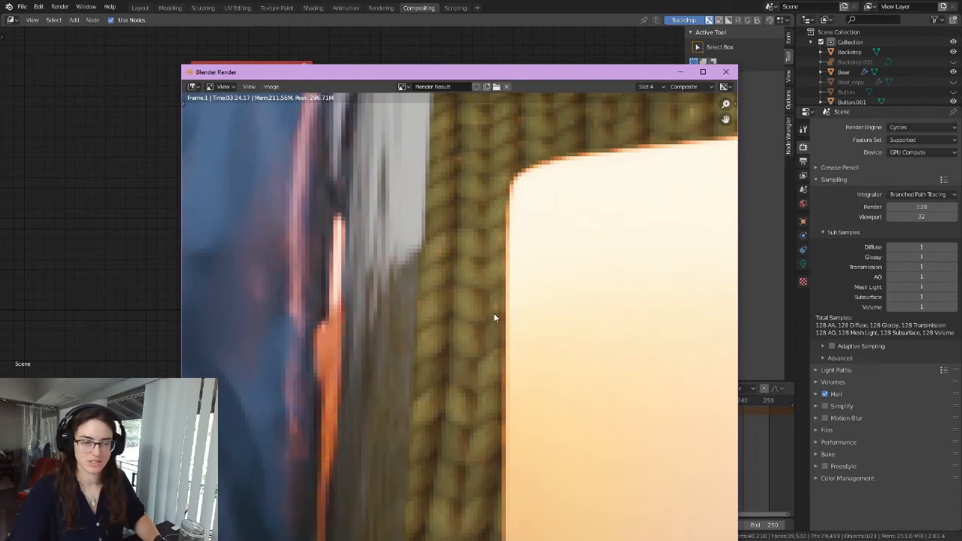
scroll(494, 317, down, 15)
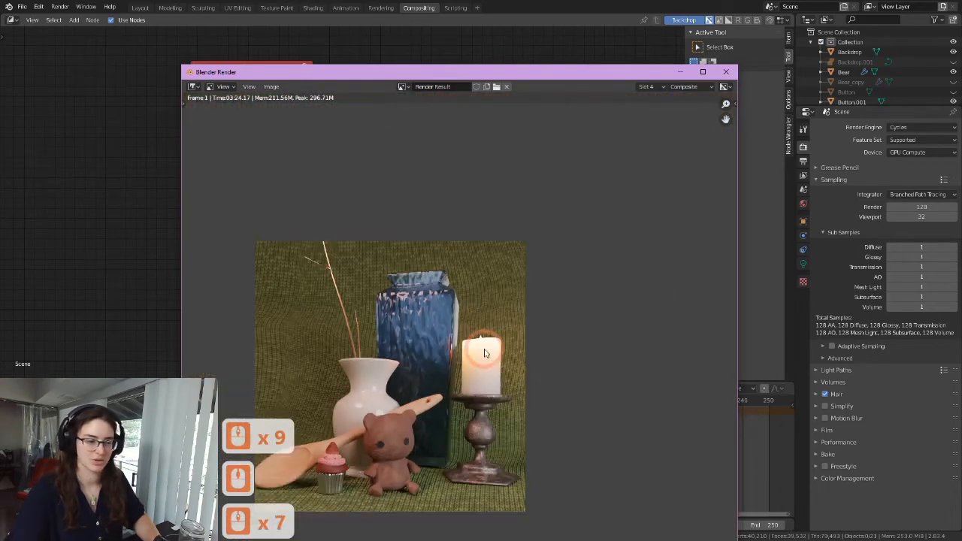
Step: Zoom in on the bear and surrounding fabric to examine the denoised texture detail
scroll(493, 350, up, 8)
scroll(509, 346, down, 5)
shift+middle_drag(450, 372, 573, 301)
scroll(532, 319, down, 2)
scroll(573, 301, up, 1)
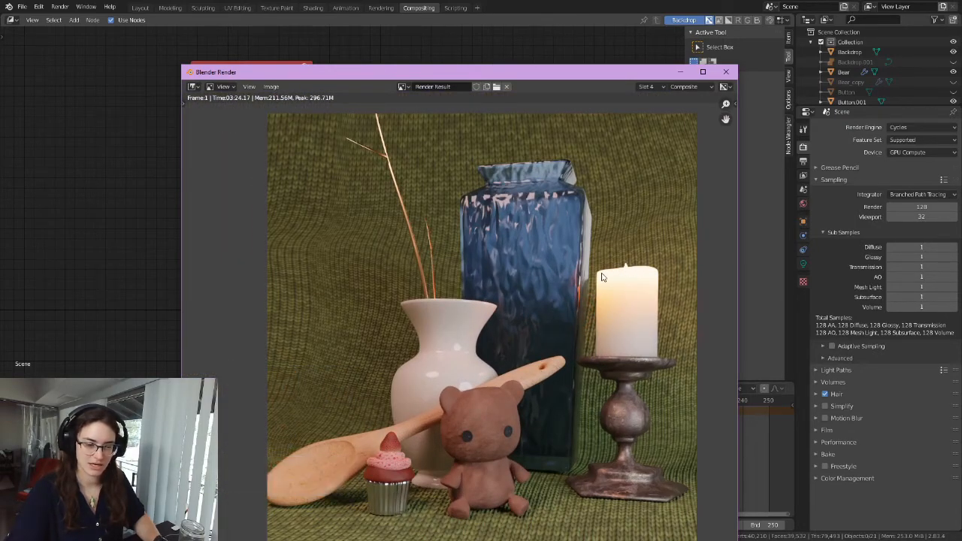
scroll(654, 294, up, 3)
shift+middle_drag(657, 294, 526, 361)
middle_drag(521, 399, 517, 333)
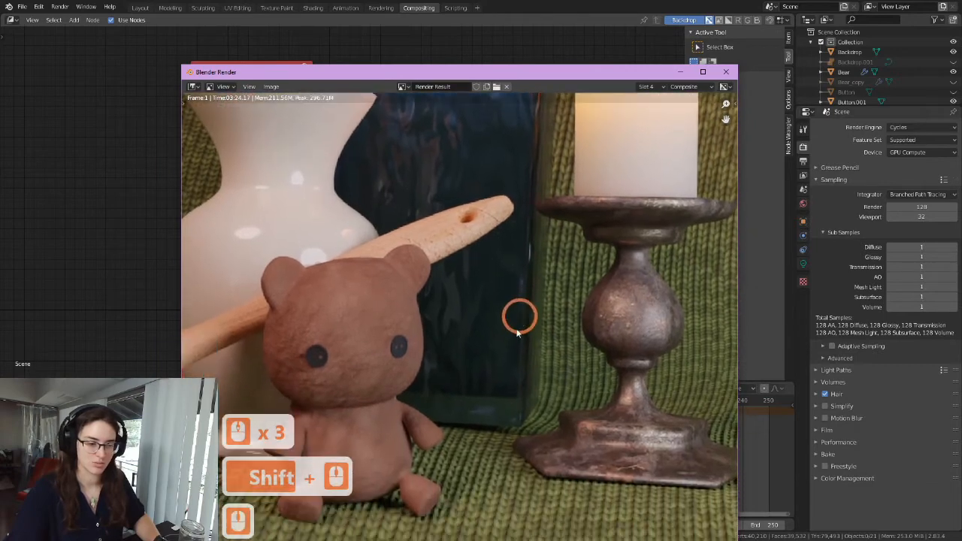
scroll(472, 414, up, 3)
shift+middle_drag(473, 414, 544, 397)
scroll(611, 318, up, 2)
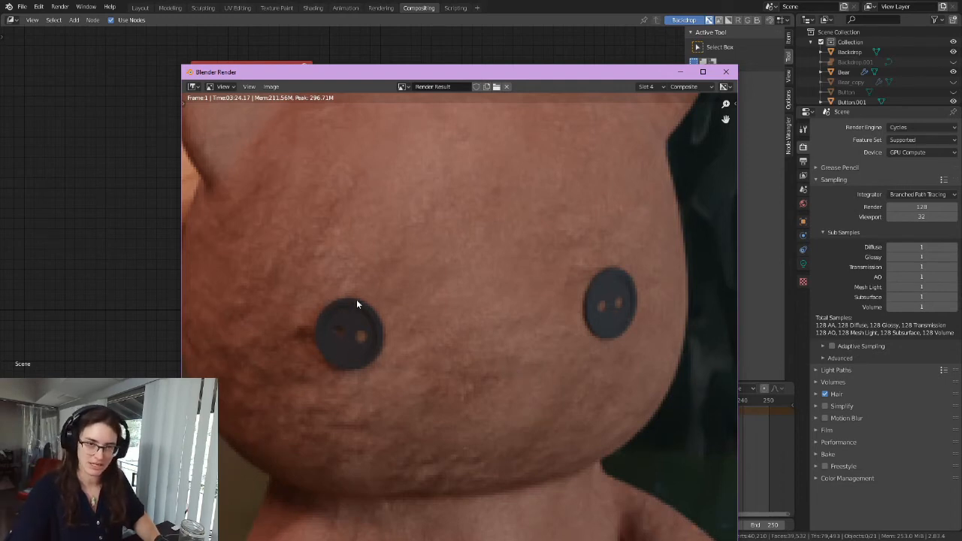
scroll(380, 327, down, 5)
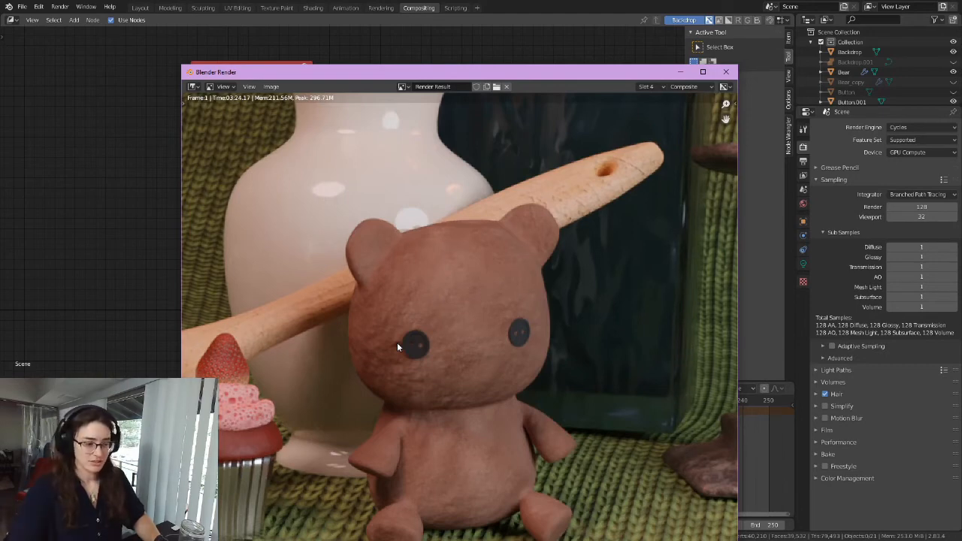
scroll(399, 347, down, 3)
scroll(421, 315, down, 2)
shift+scroll(466, 305, up, 3)
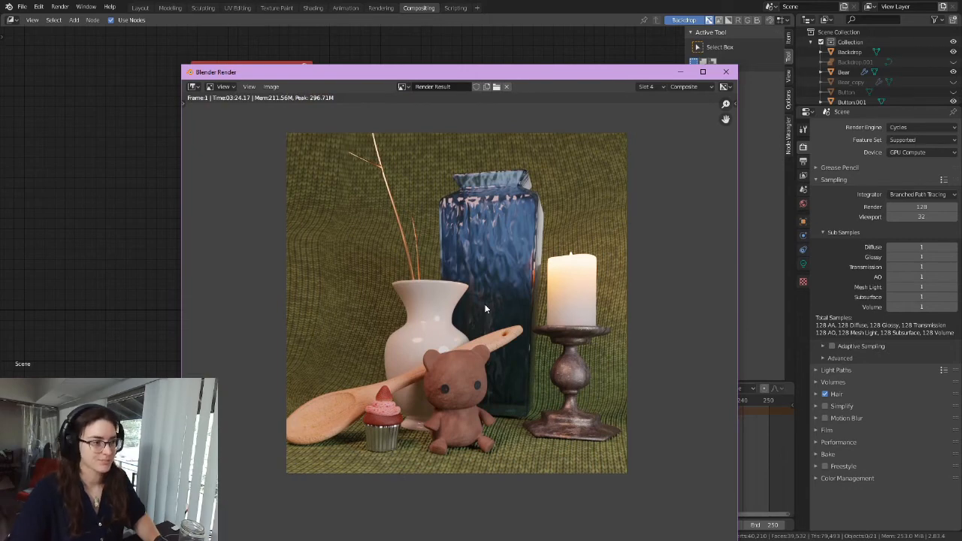
Step: Save a copy of the render image, naming the file Renderrecording and setting the file format to JPEG
click(272, 87)
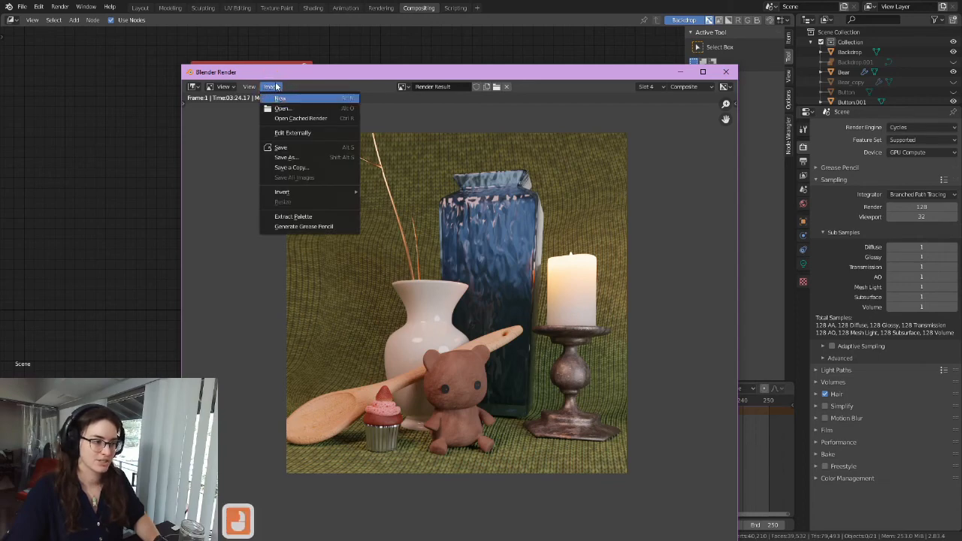
click(297, 160)
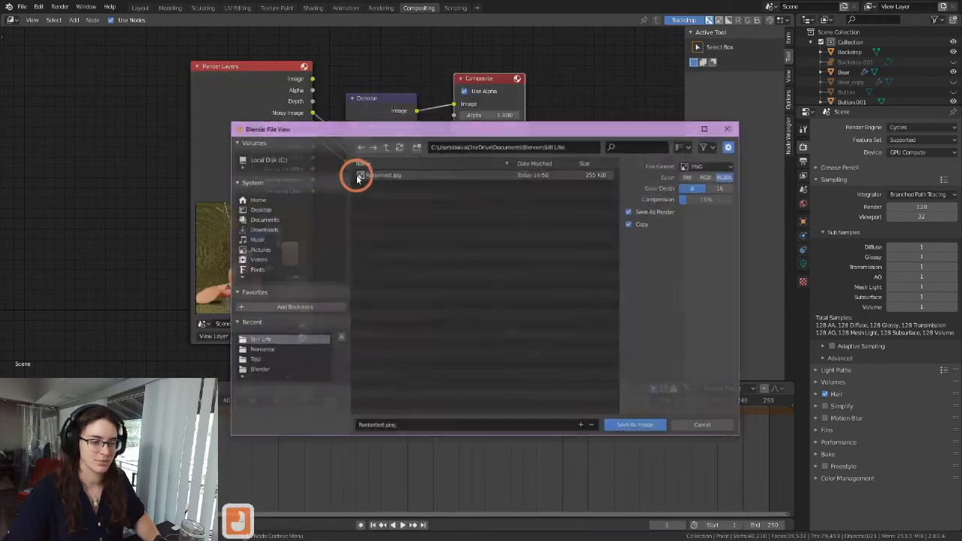
click(387, 426)
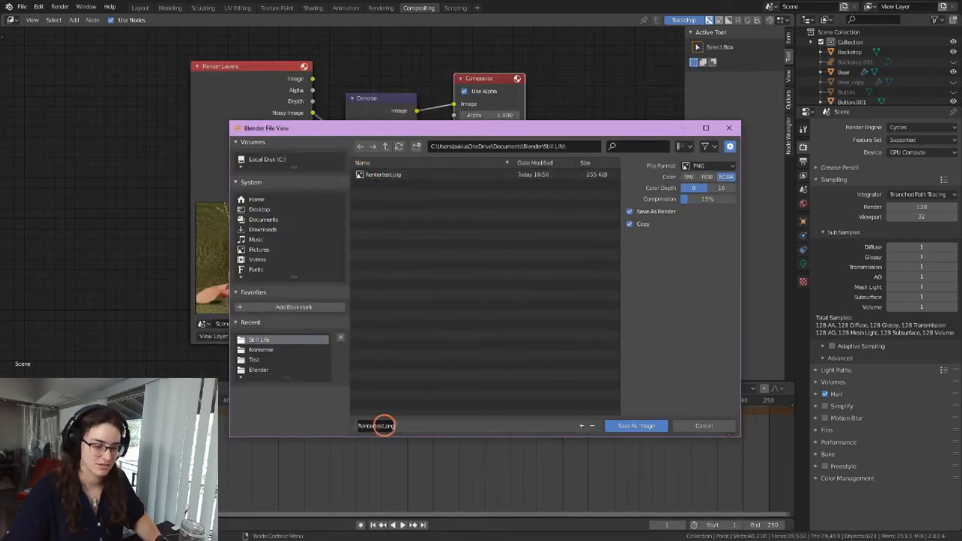
click(395, 425)
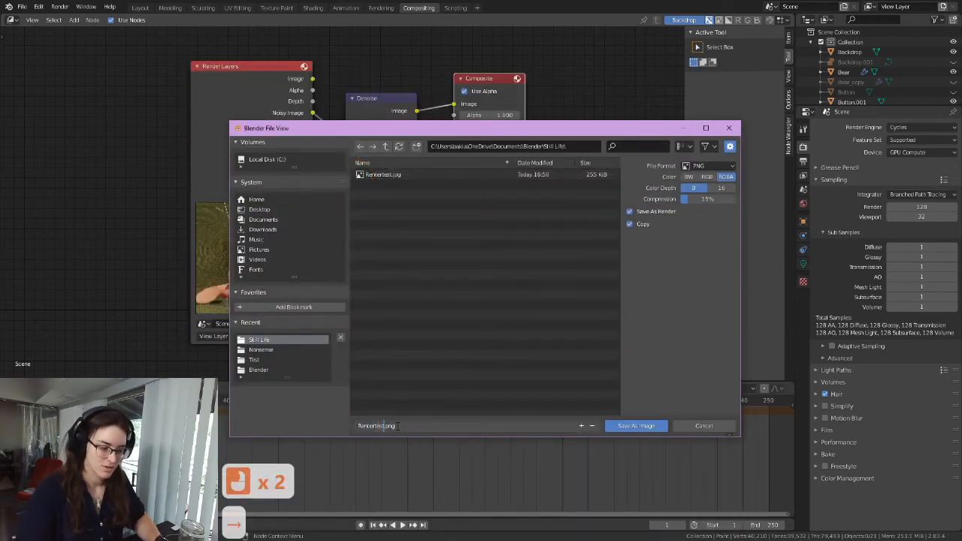
key(BackSpace)
key(BackSpace)
key(BackSpace)
key(BackSpace)
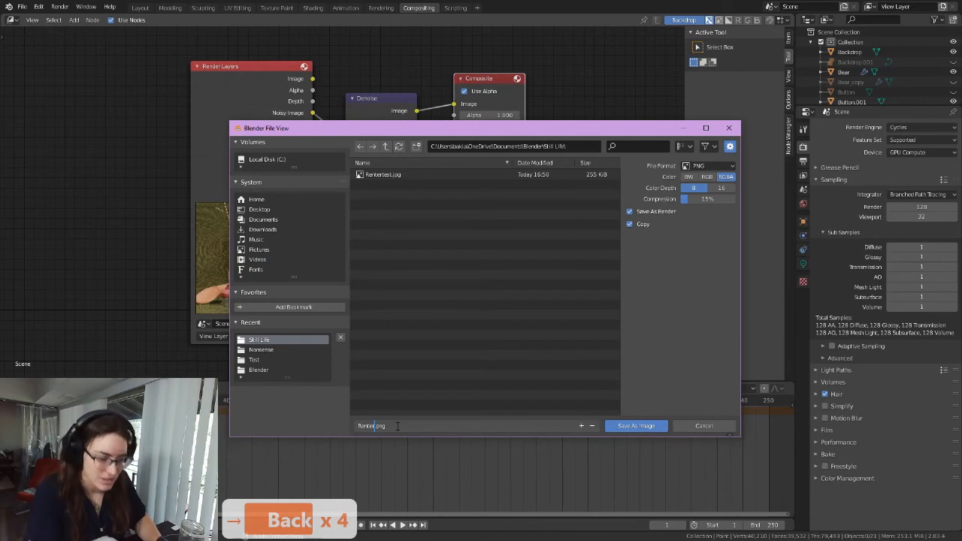
key(BackSpace)
key(BackSpace)
key(BackSpace)
text(d)
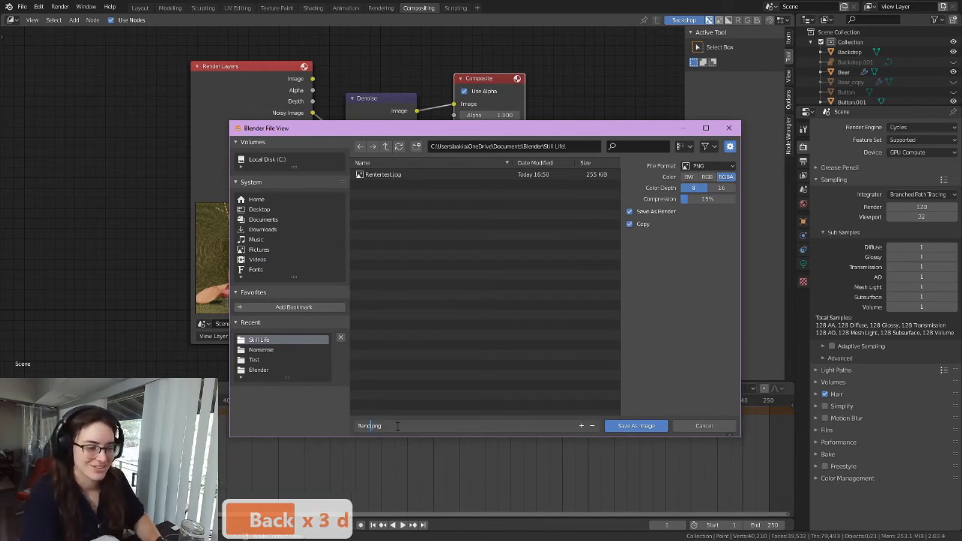
text(erec)
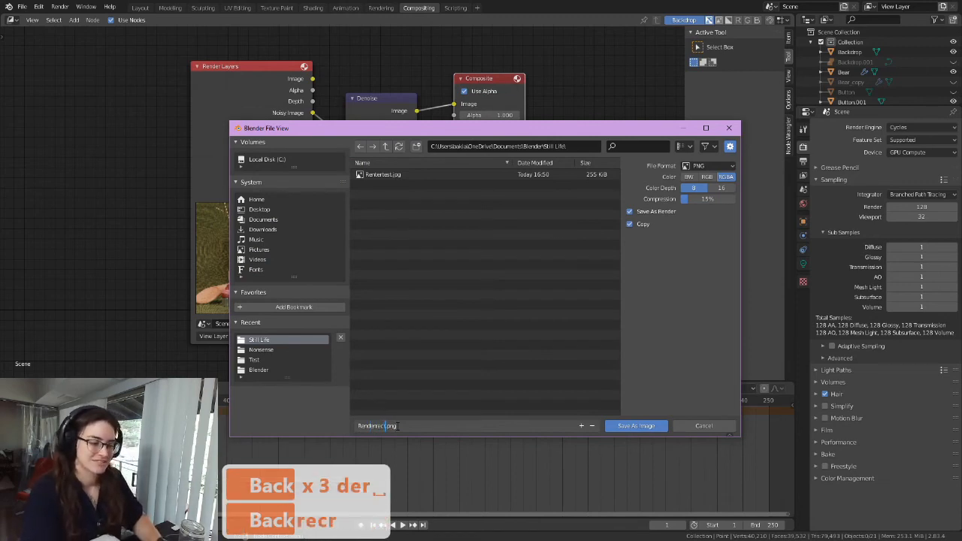
key(BackSpace)
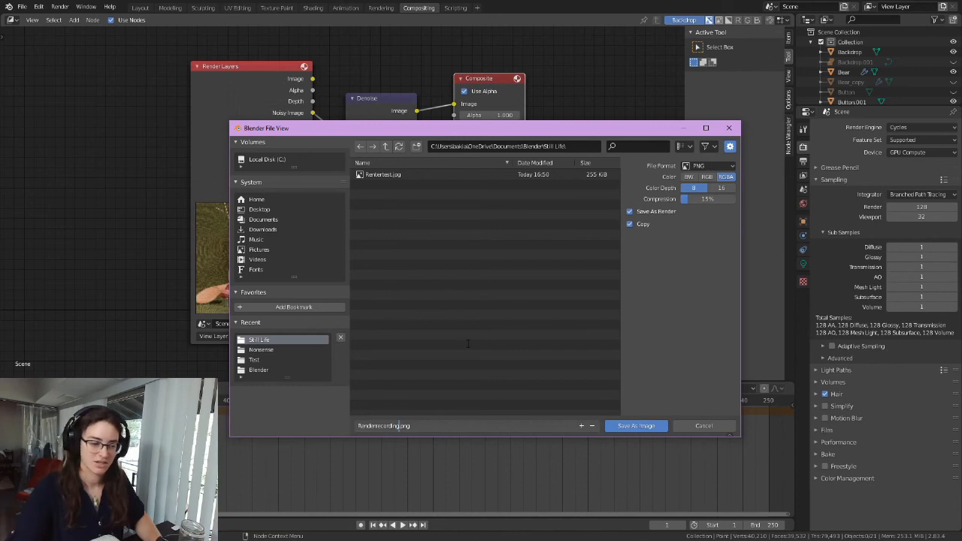
click(430, 425)
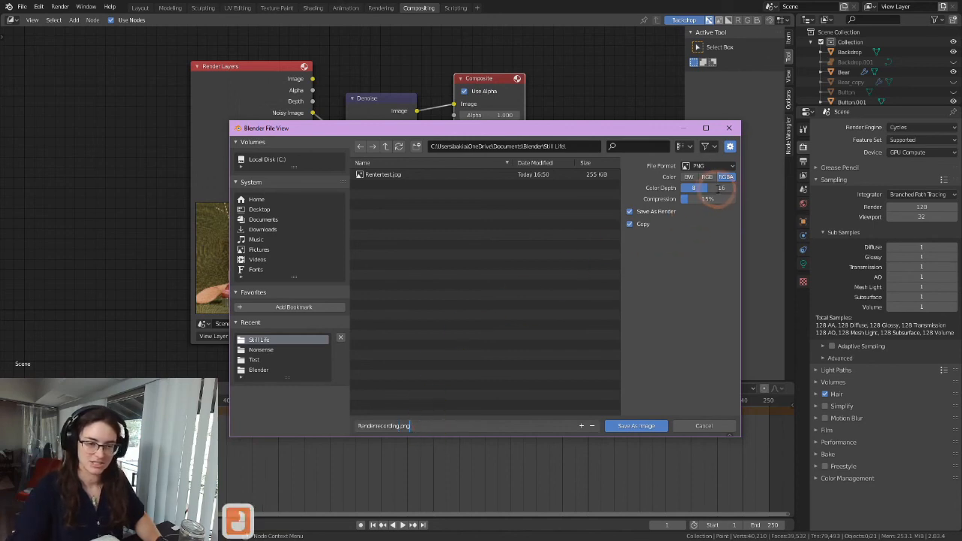
click(729, 165)
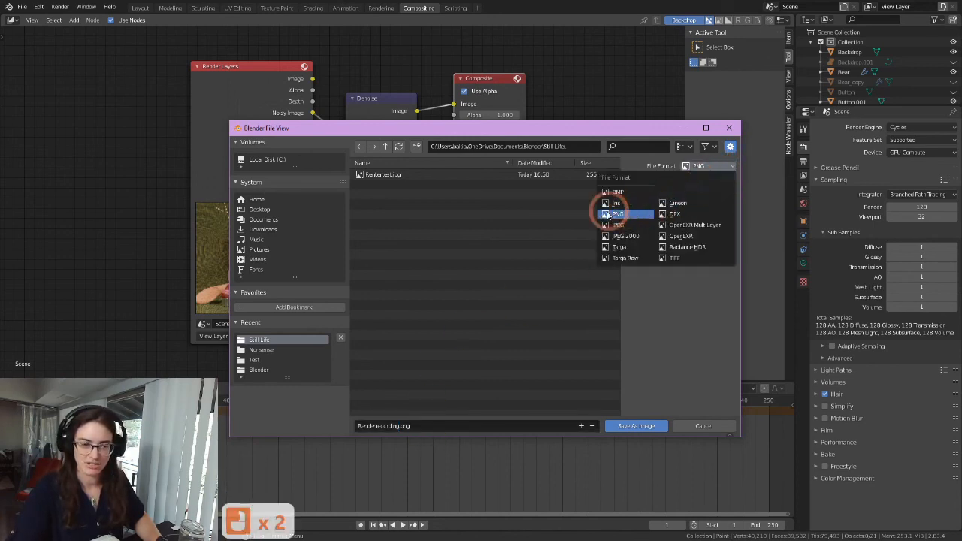
click(609, 225)
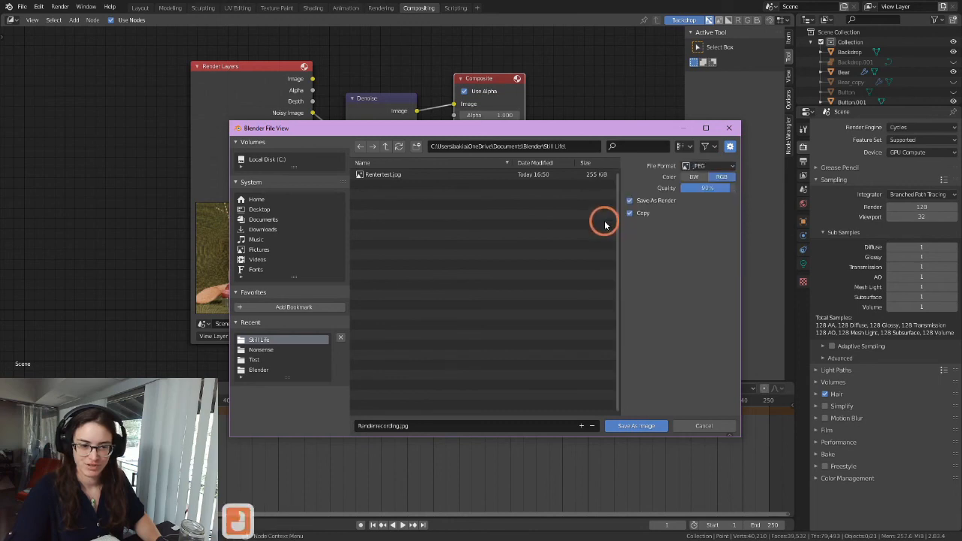